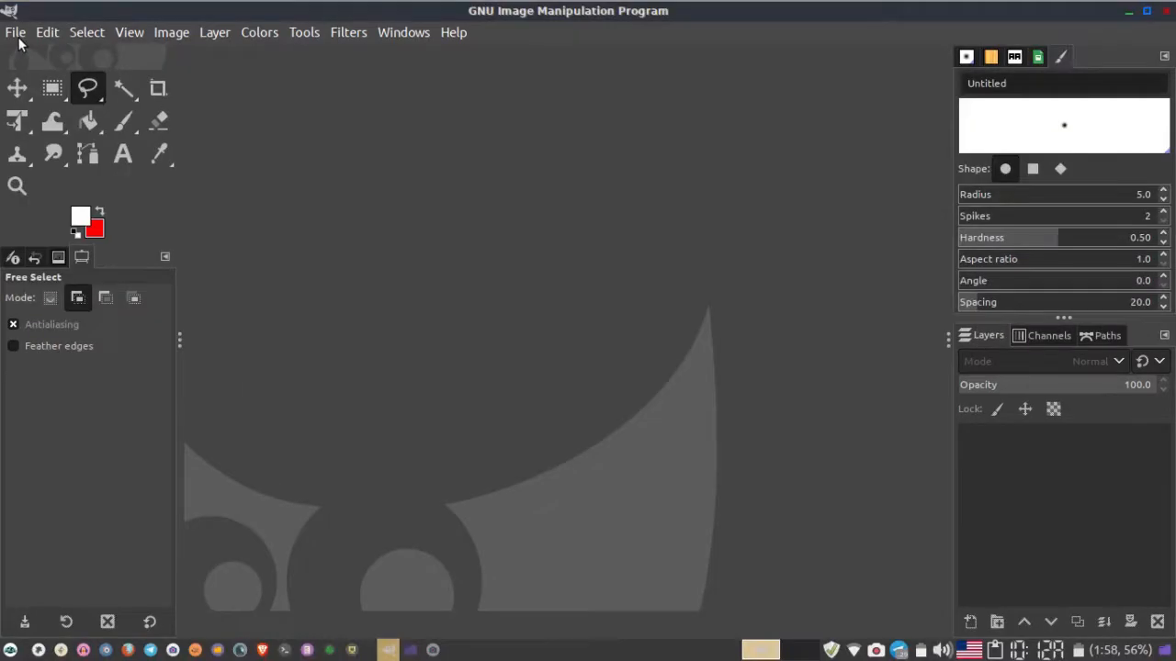
# Step: Create a new 1280 × 720 px image from the HD 720p template
pyautogui.click(15, 34)
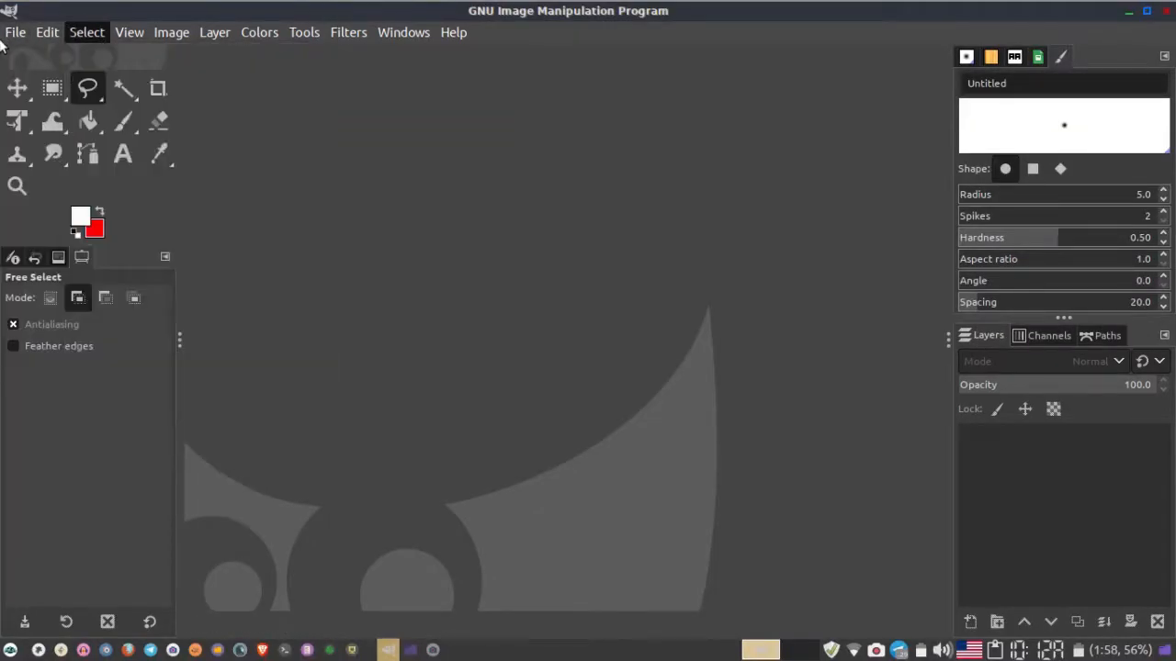
pyautogui.click(15, 32)
pyautogui.press('Escape')
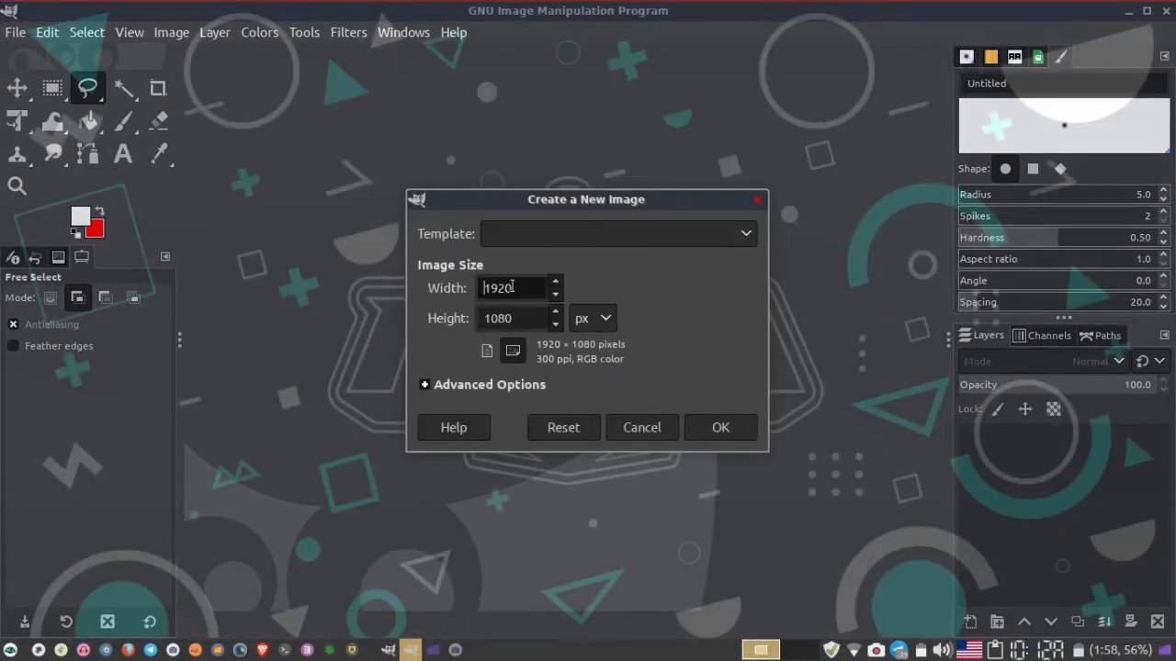
pyautogui.click(533, 287)
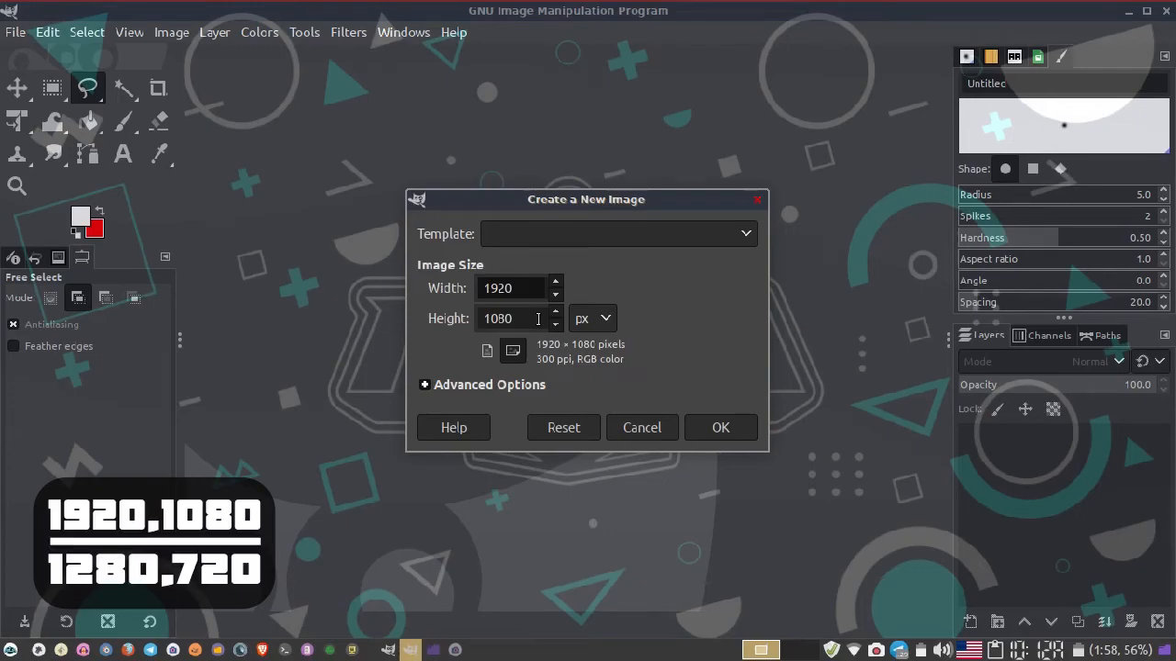
pyautogui.click(549, 239)
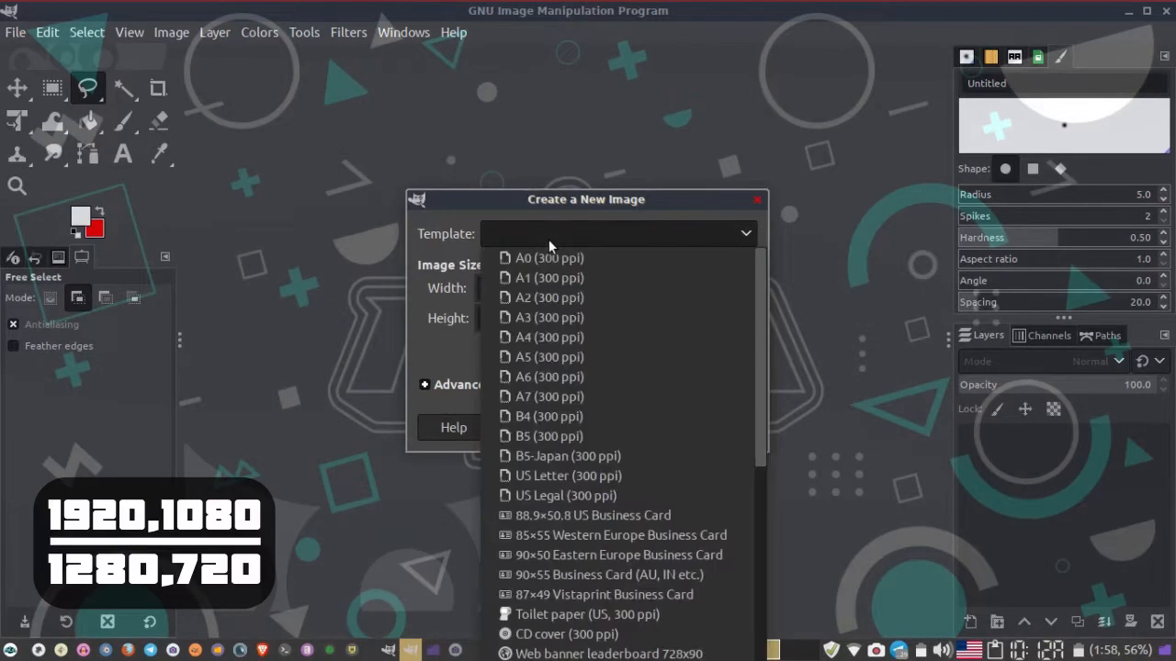
pyautogui.scroll(-3, 544, 567)
pyautogui.scroll(-3, 543, 566)
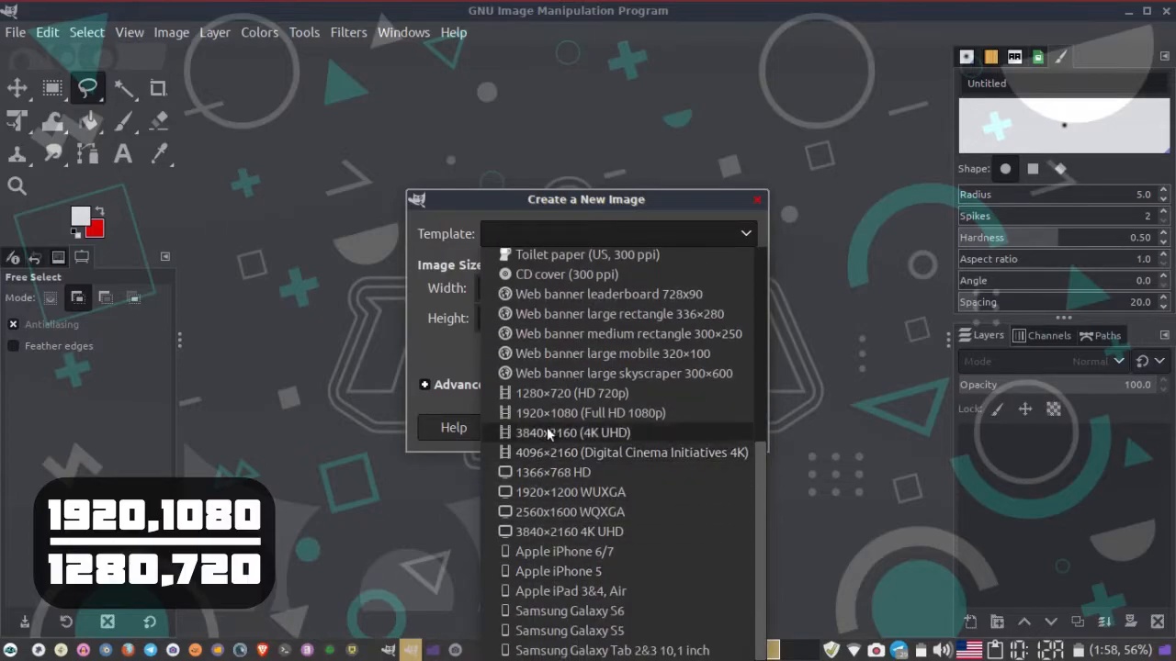
pyautogui.click(561, 393)
pyautogui.doubleClick(503, 288)
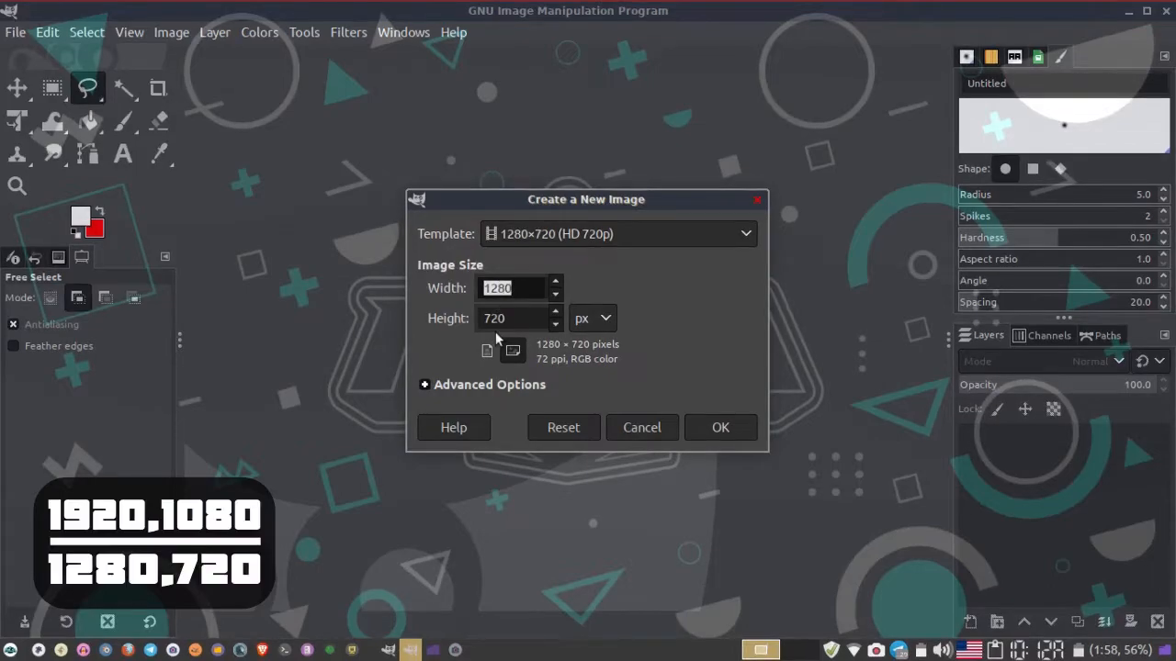
pyautogui.press('Tab')
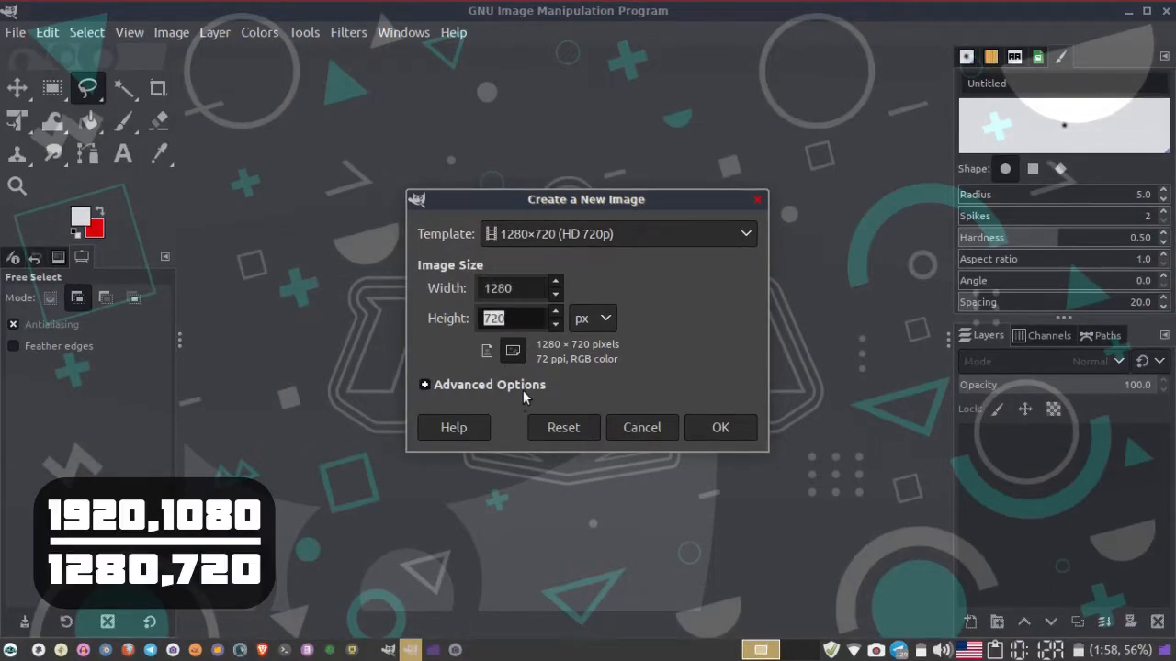
pyautogui.click(732, 426)
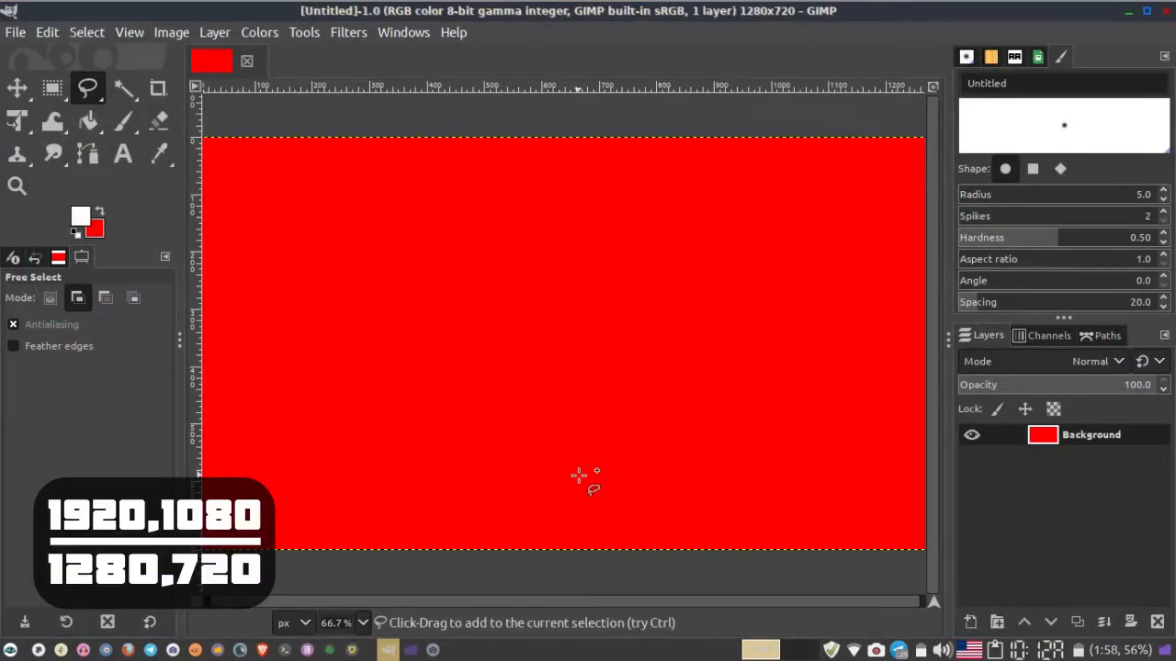
pyautogui.keyDown('ctrl'); pyautogui.scroll(-1, 581, 474); pyautogui.keyUp('ctrl')
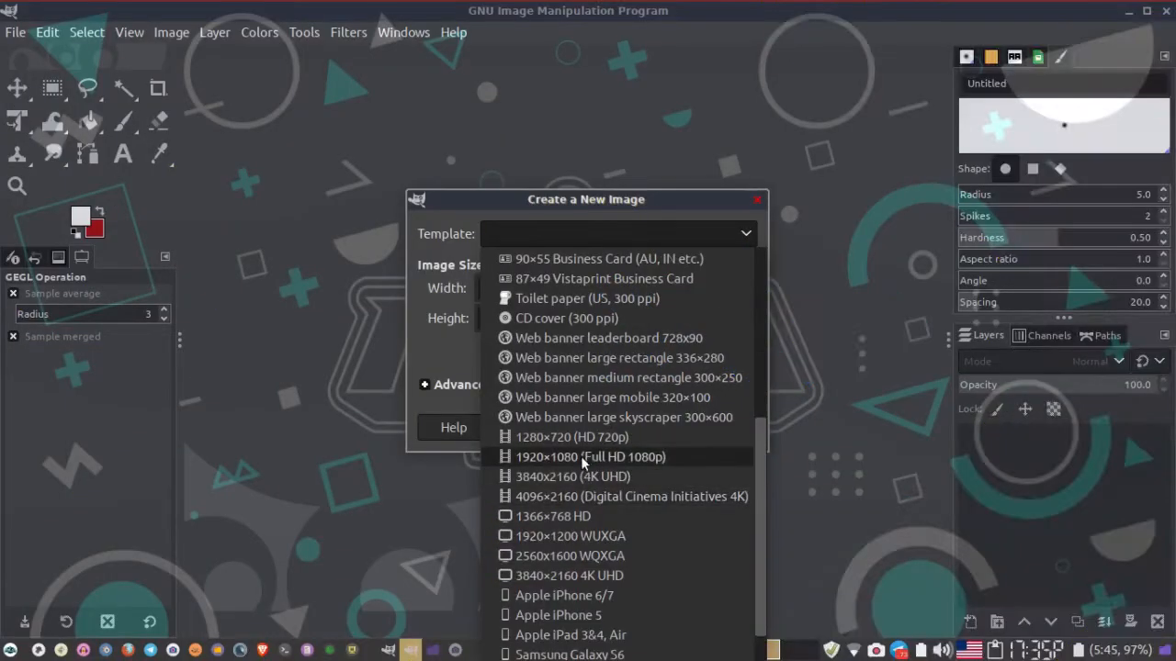
# Step: Choose the 1280×720 (HD 720p) template in the reopened new-image dialog and create the image
pyautogui.click(572, 437)
pyautogui.click(699, 426)
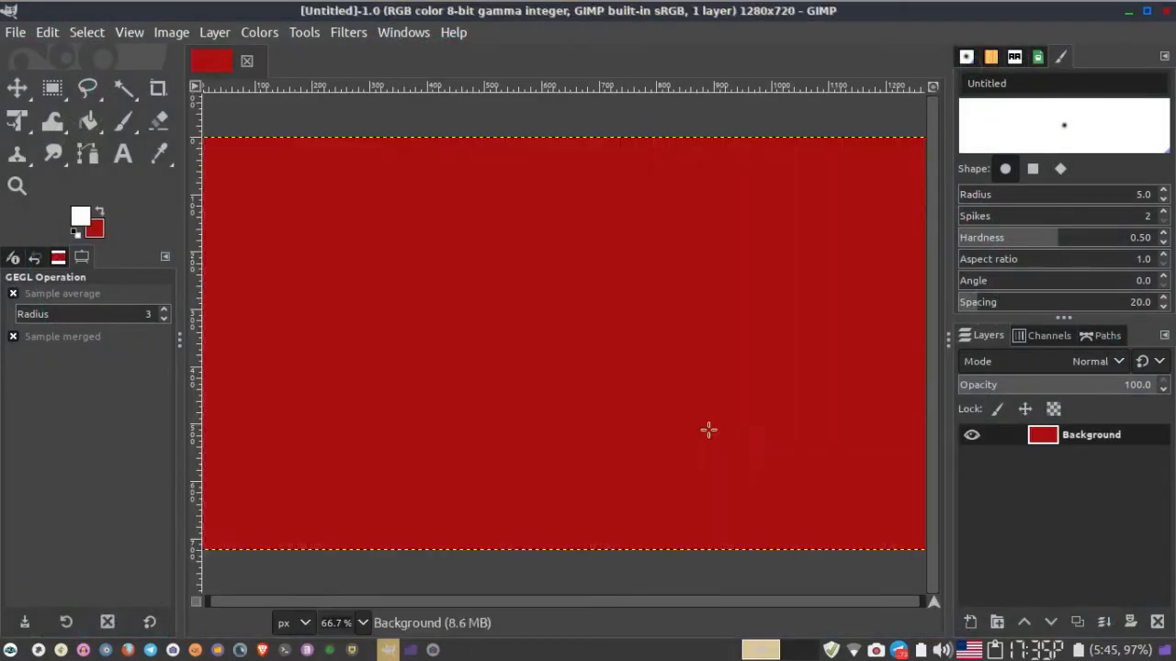
pyautogui.keyDown('ctrl'); pyautogui.scroll(-1, 733, 490); pyautogui.keyUp('ctrl')
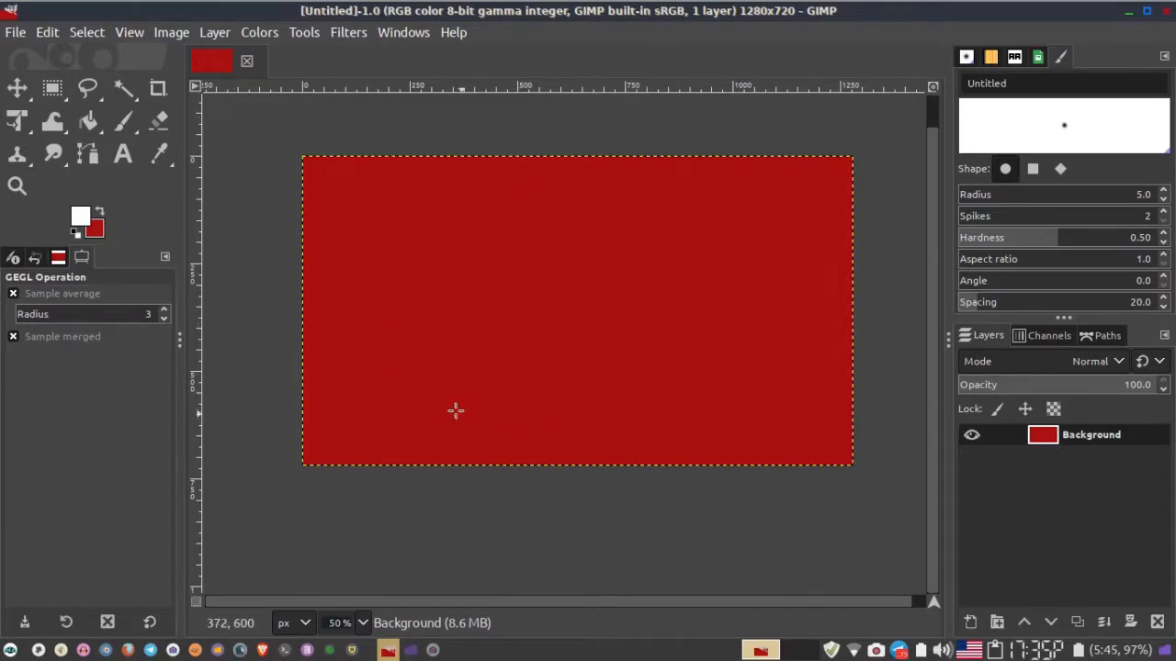
pyautogui.click(92, 231)
pyautogui.click(267, 349)
pyautogui.click(95, 230)
pyautogui.moveTo(95, 241); pyautogui.dragTo(28, 65)
pyautogui.click(264, 360)
# Step: Bucket-fill the canvas with the white foreground colour, and refill it with a medium blue foreground colour
pyautogui.click(87, 120)
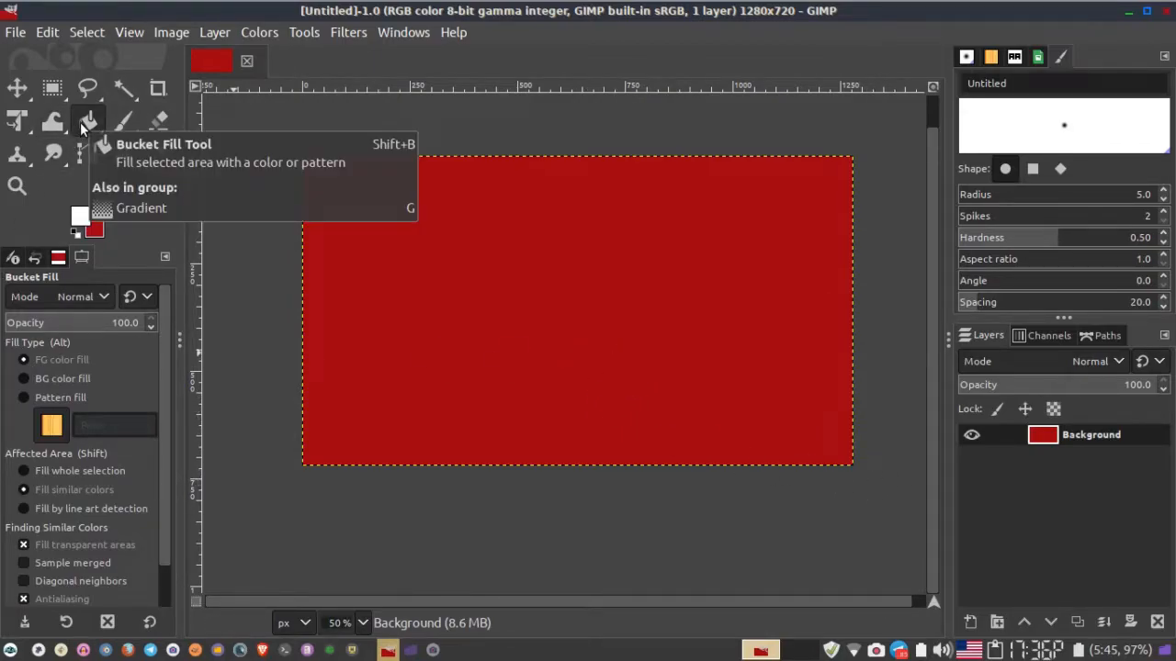
pyautogui.click(559, 283)
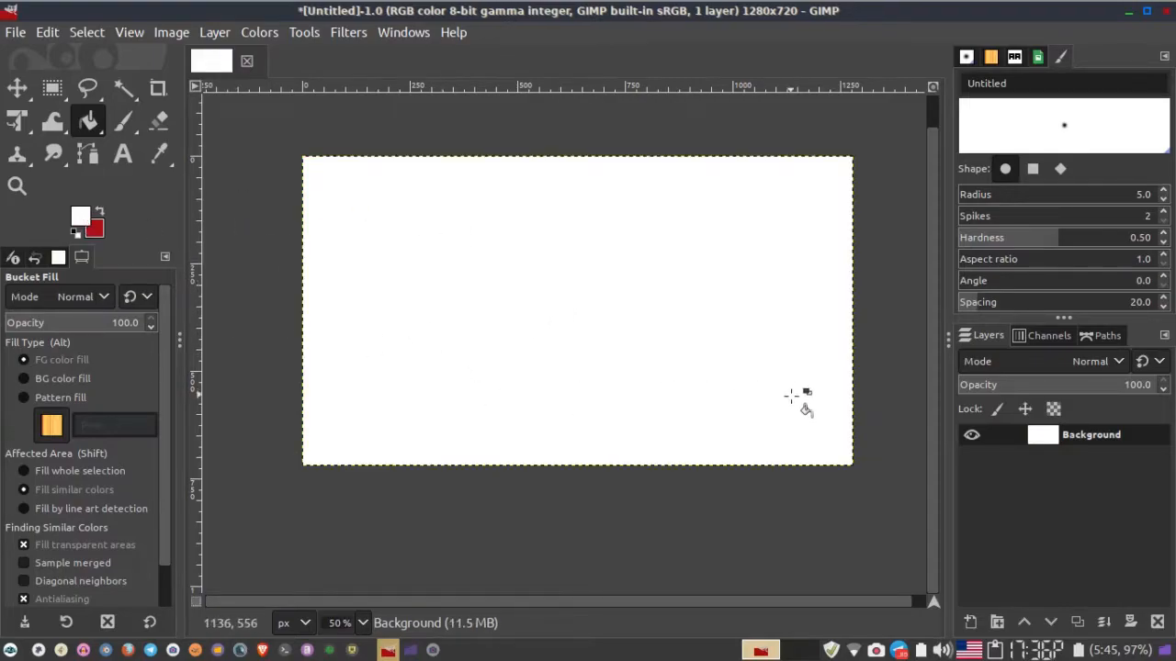
pyautogui.click(79, 217)
pyautogui.moveTo(111, 208); pyautogui.dragTo(92, 117)
pyautogui.click(152, 143)
pyautogui.click(126, 98)
pyautogui.click(314, 352)
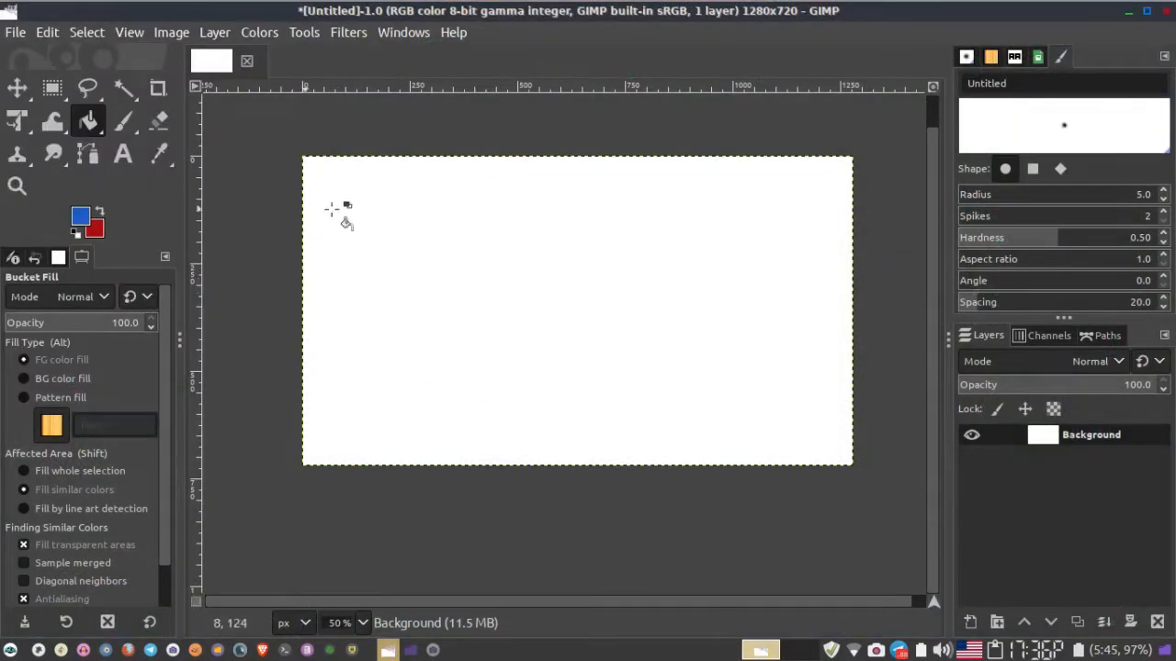
pyautogui.click(561, 336)
pyautogui.moveTo(517, 299)
pyautogui.mouseDown()
pyautogui.moveTo(499, 354)
pyautogui.moveTo(524, 319)
pyautogui.mouseUp()
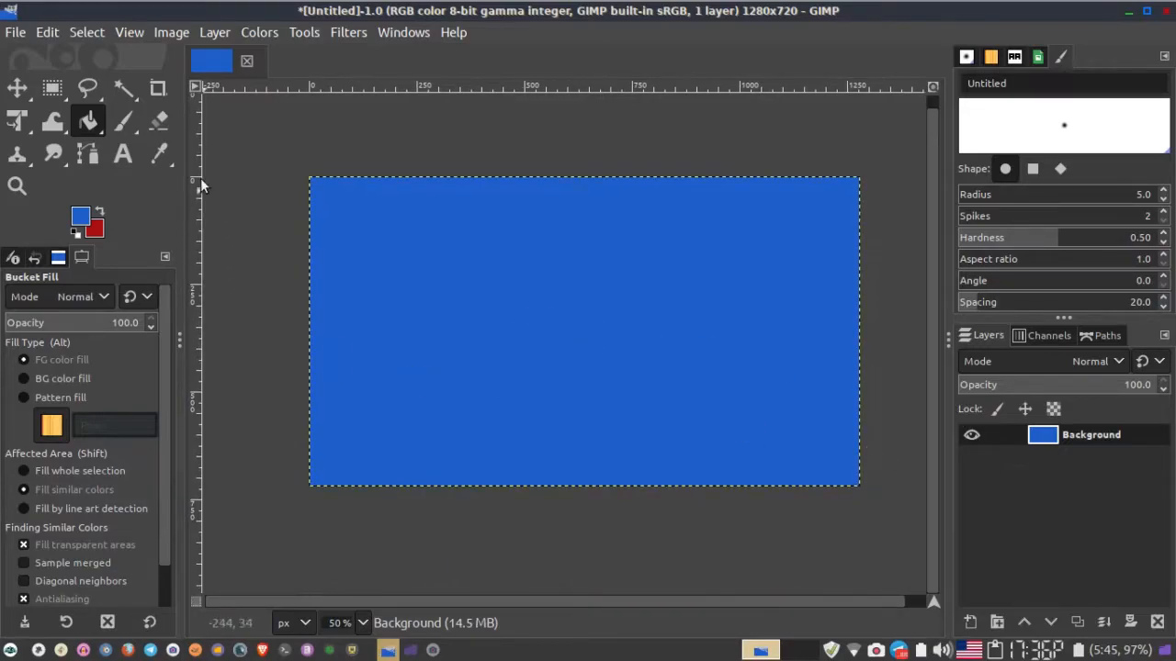
# Step: Swap the foreground and background colours and paint a red zigzag stroke across the middle of the canvas with the Paintbrush
pyautogui.click(125, 122)
pyautogui.click(100, 213)
pyautogui.moveTo(441, 382)
pyautogui.mouseDown()
pyautogui.moveTo(528, 312)
pyautogui.moveTo(609, 414)
pyautogui.moveTo(732, 352)
pyautogui.mouseUp()
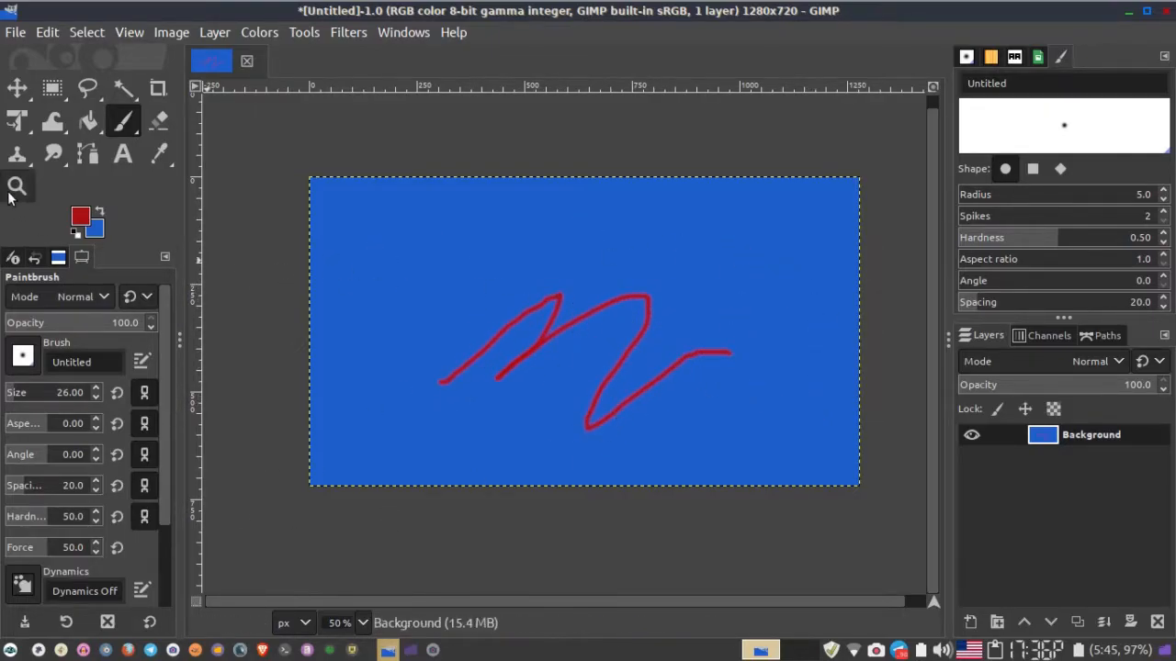
# Step: Set the foreground colour to purple 9d10b3 and bucket-fill the blue area around the red stroke
pyautogui.click(88, 120)
pyautogui.click(83, 218)
pyautogui.click(130, 133)
pyautogui.click(153, 157)
pyautogui.moveTo(94, 163); pyautogui.dragTo(98, 172)
pyautogui.moveTo(159, 131); pyautogui.dragTo(159, 96)
pyautogui.moveTo(132, 128); pyautogui.dragTo(135, 121)
pyautogui.click(343, 351)
pyautogui.click(466, 273)
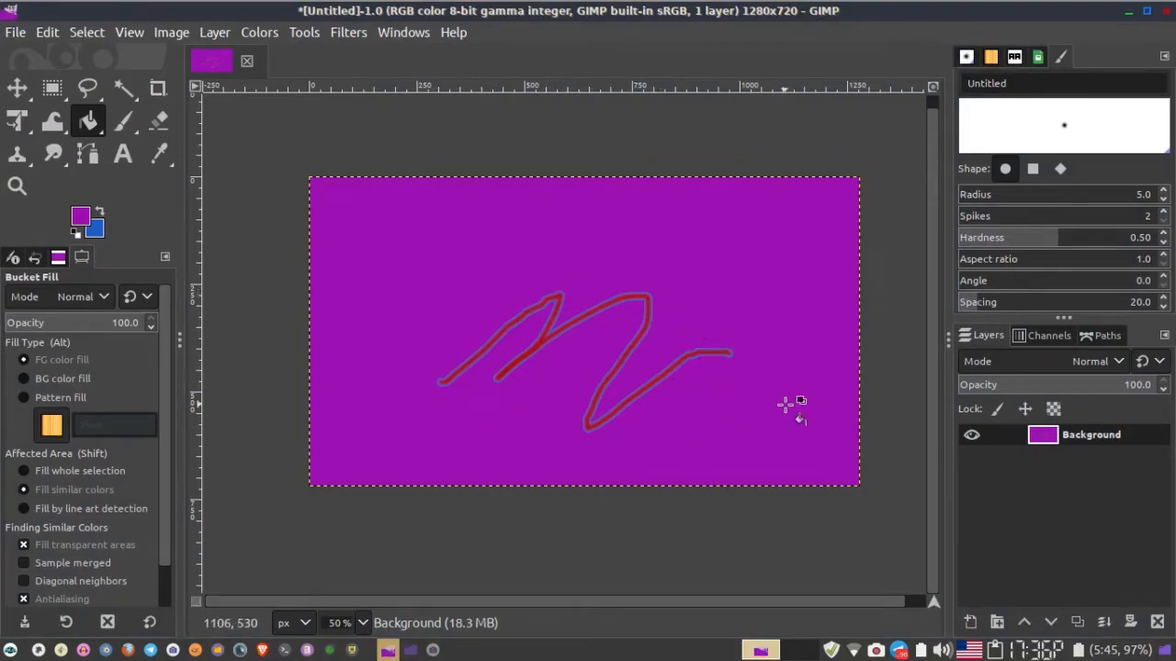
pyautogui.press('1')
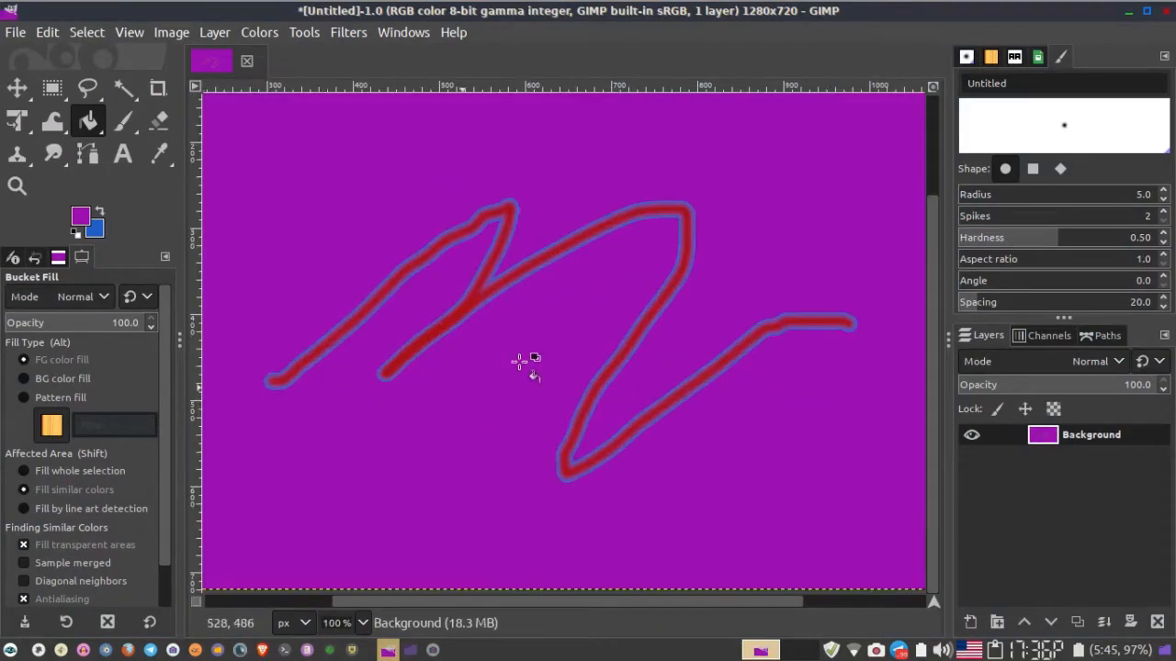
pyautogui.keyDown('ctrl'); pyautogui.scroll(-3, 488, 380); pyautogui.keyUp('ctrl')
pyautogui.keyDown('ctrl'); pyautogui.scroll(1, 474, 437); pyautogui.keyUp('ctrl')
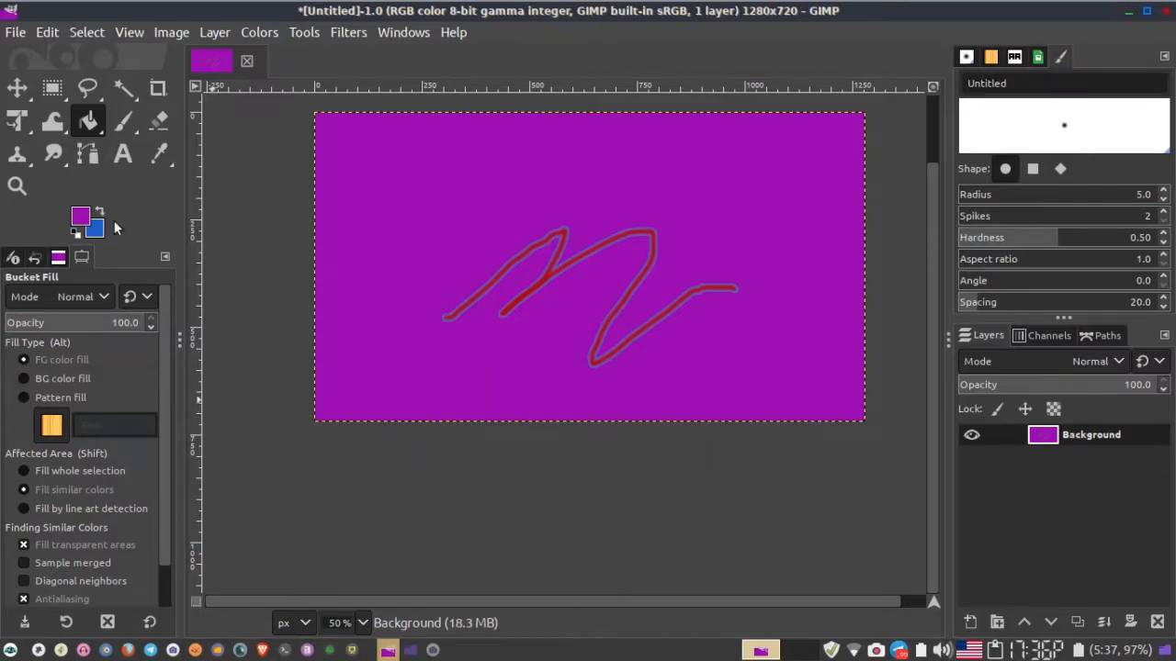
pyautogui.click(74, 219)
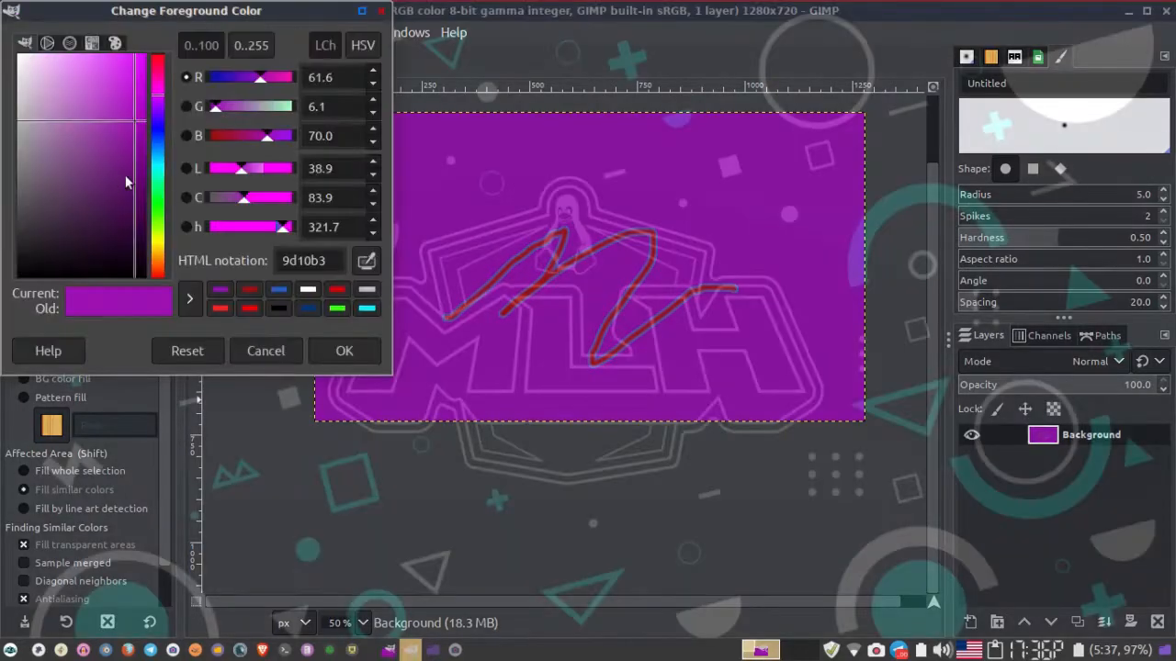
pyautogui.click(264, 348)
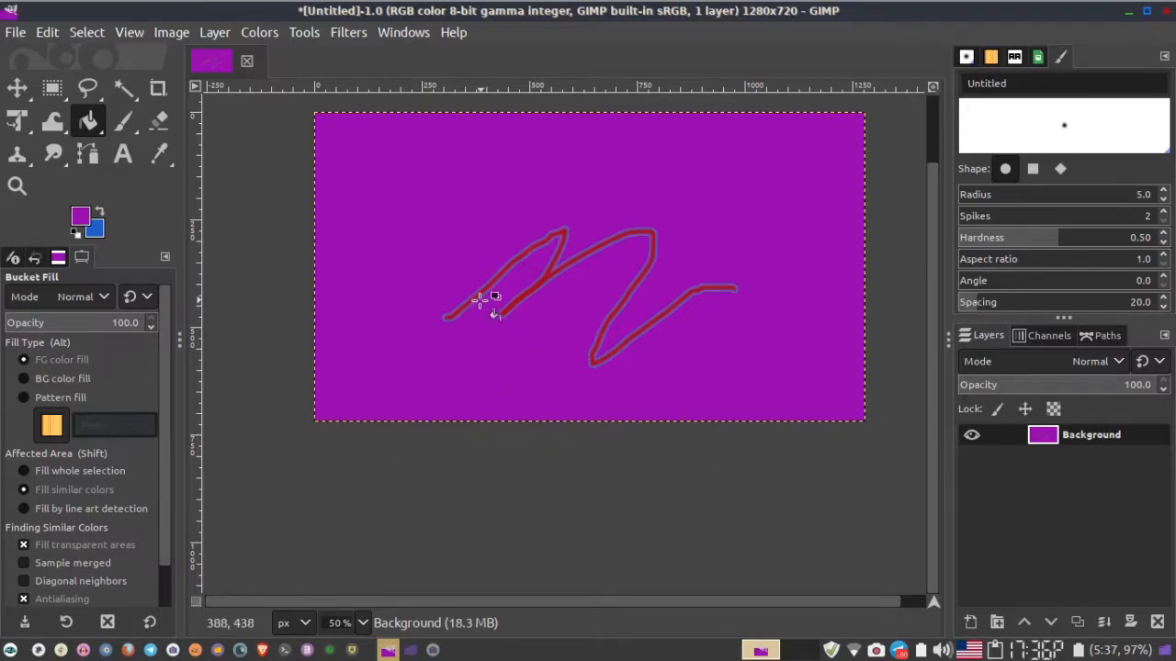
# Step: Add a black layer mask to the Background layer
pyautogui.press('m')
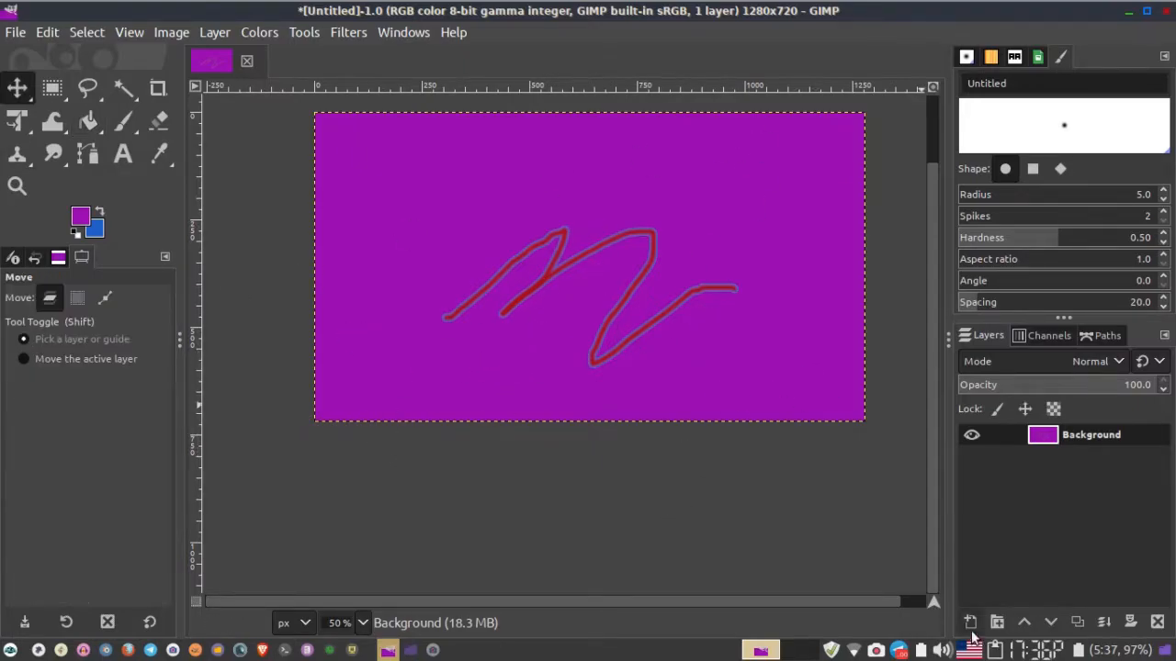
pyautogui.click(1131, 622)
pyautogui.click(1127, 613)
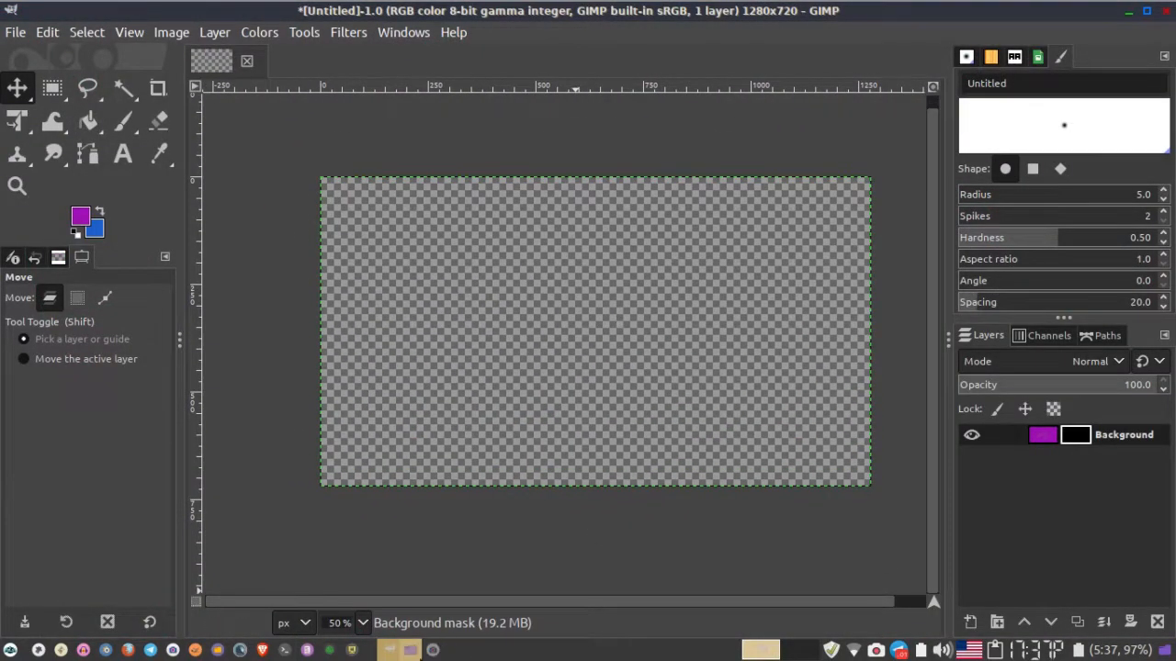
# Step: Bring the rabbit image Screenshot_2021-02-03_09:42:12.png in from the file manager as a new layer
pyautogui.click(410, 650)
pyautogui.moveTo(680, 162); pyautogui.dragTo(399, 278)
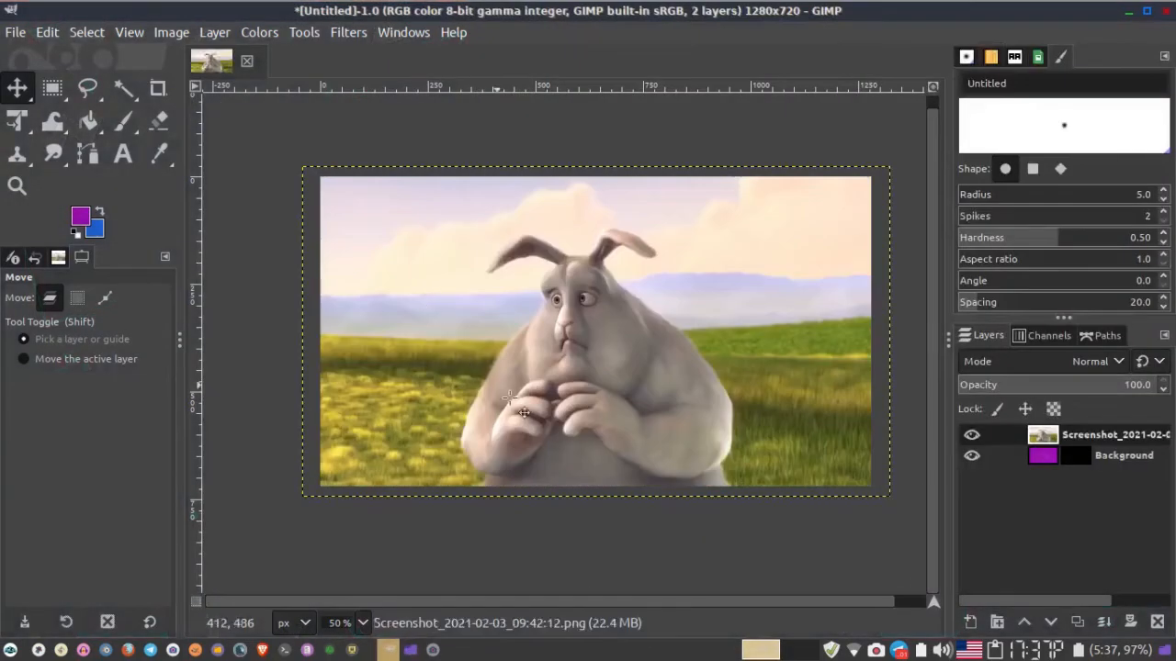
# Step: Delete the Background layer's mask and the Background layer itself
pyautogui.rightClick(1049, 456)
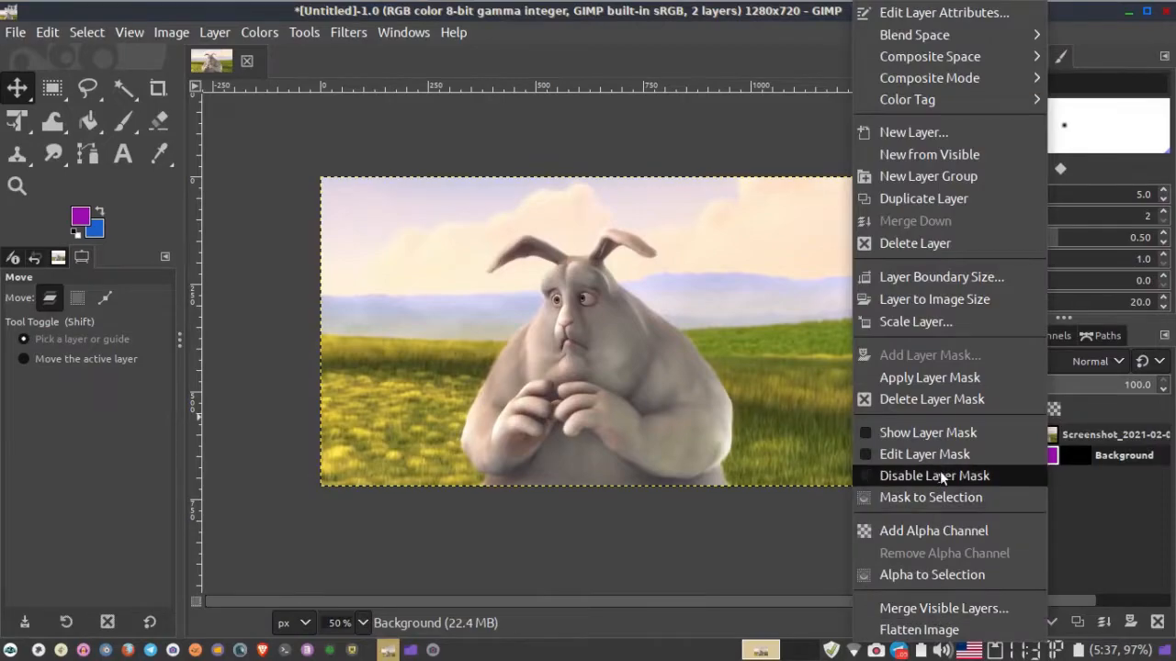
pyautogui.click(937, 402)
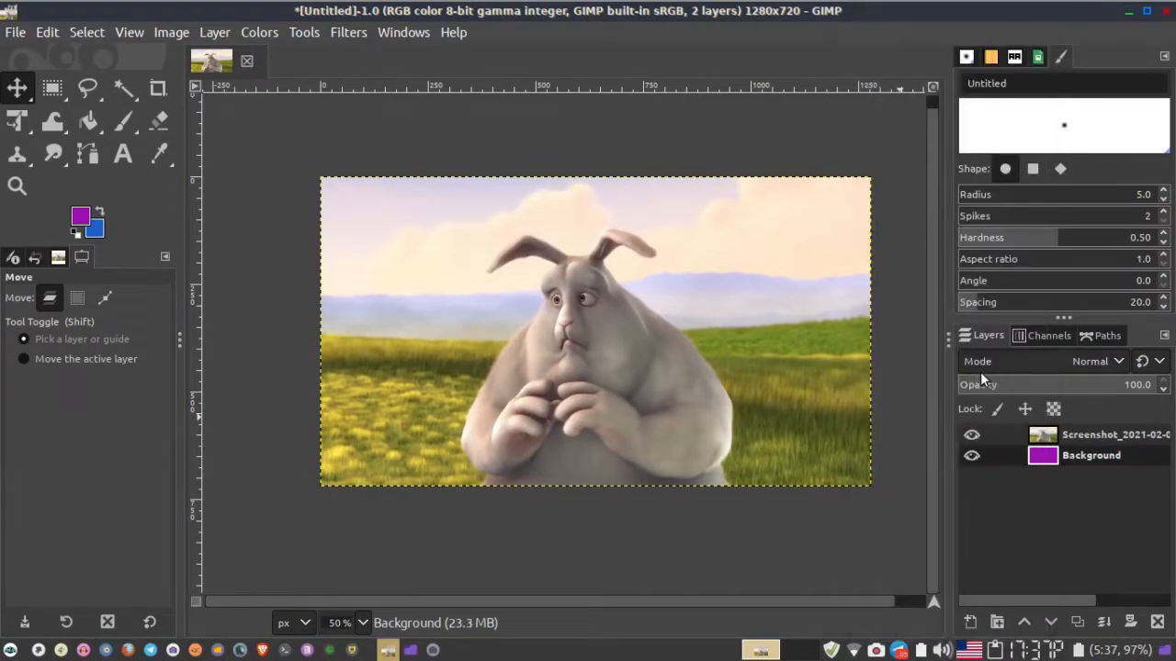
pyautogui.rightClick(1042, 458)
pyautogui.click(927, 241)
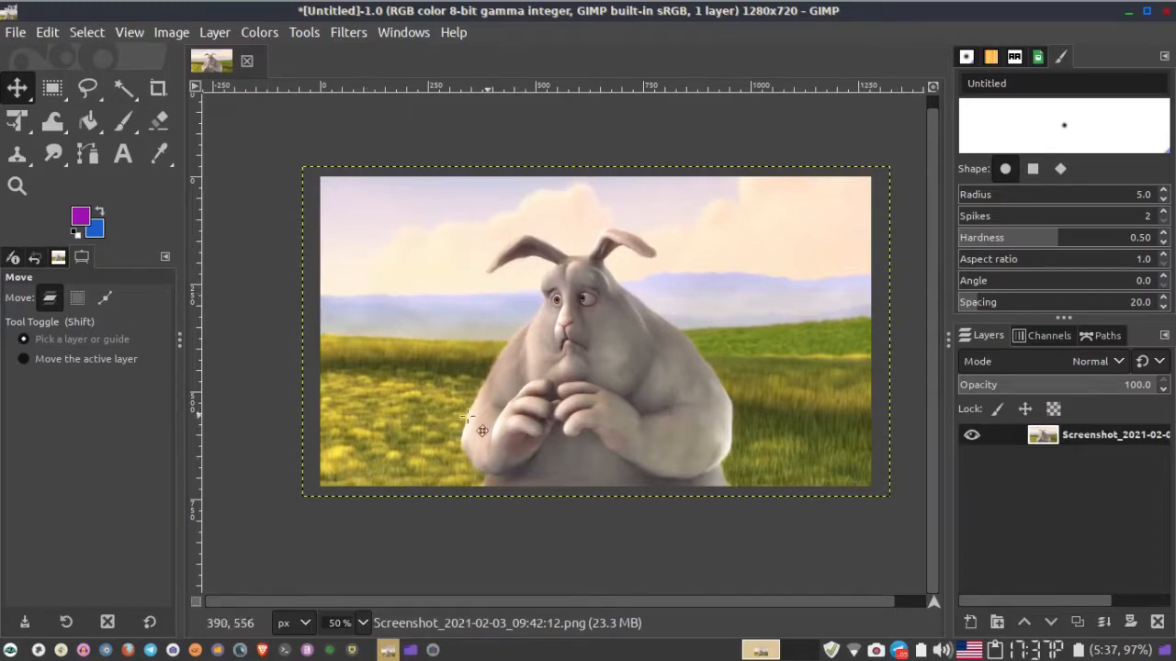
# Step: Start a path with the Paths tool where the rabbit's body meets the bottom image edge and trace around its elbow
pyautogui.moveTo(498, 458); pyautogui.dragTo(457, 392)
pyautogui.scroll(1, 453, 360)
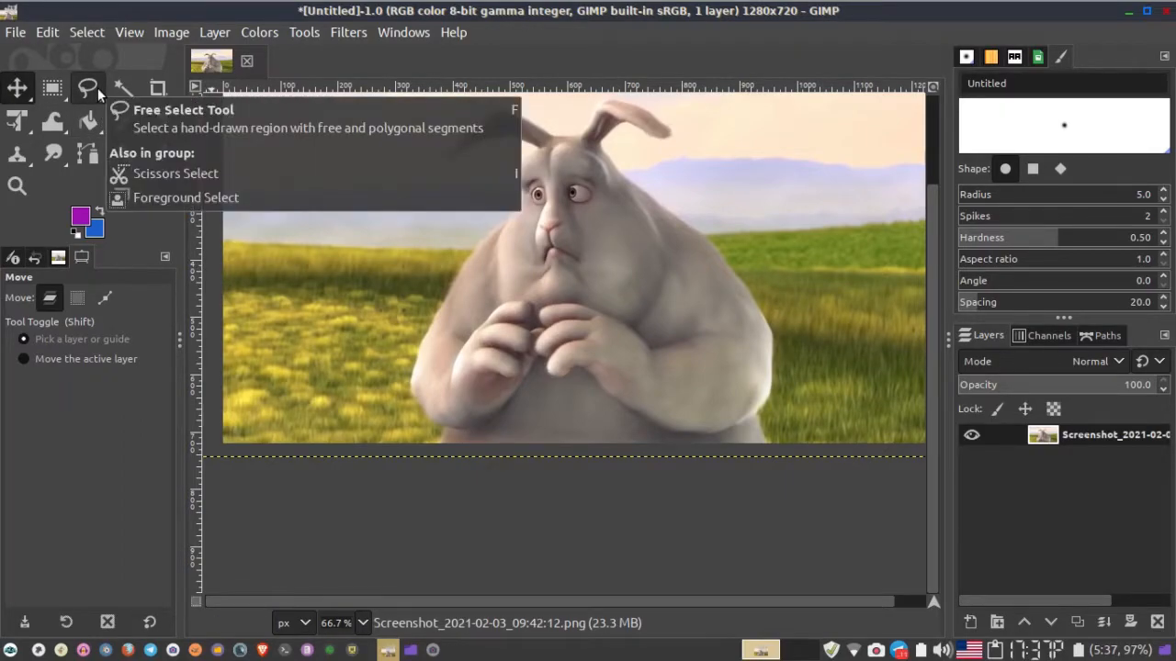
pyautogui.click(85, 157)
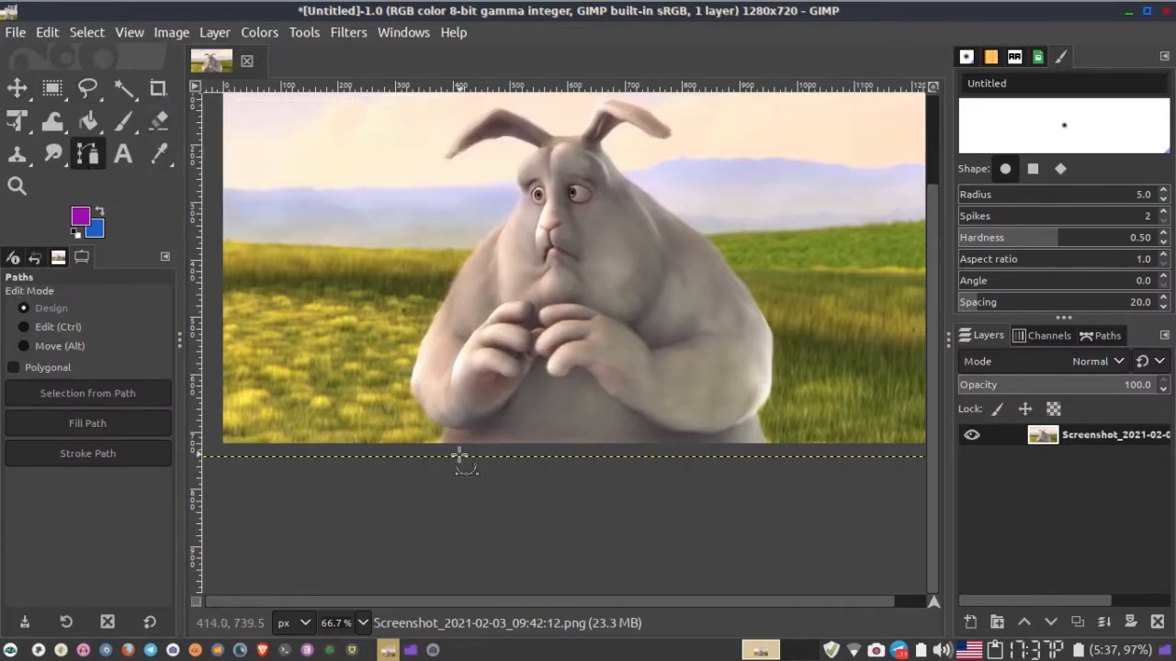
pyautogui.scroll(4, 455, 453)
pyautogui.moveTo(401, 388); pyautogui.dragTo(442, 475)
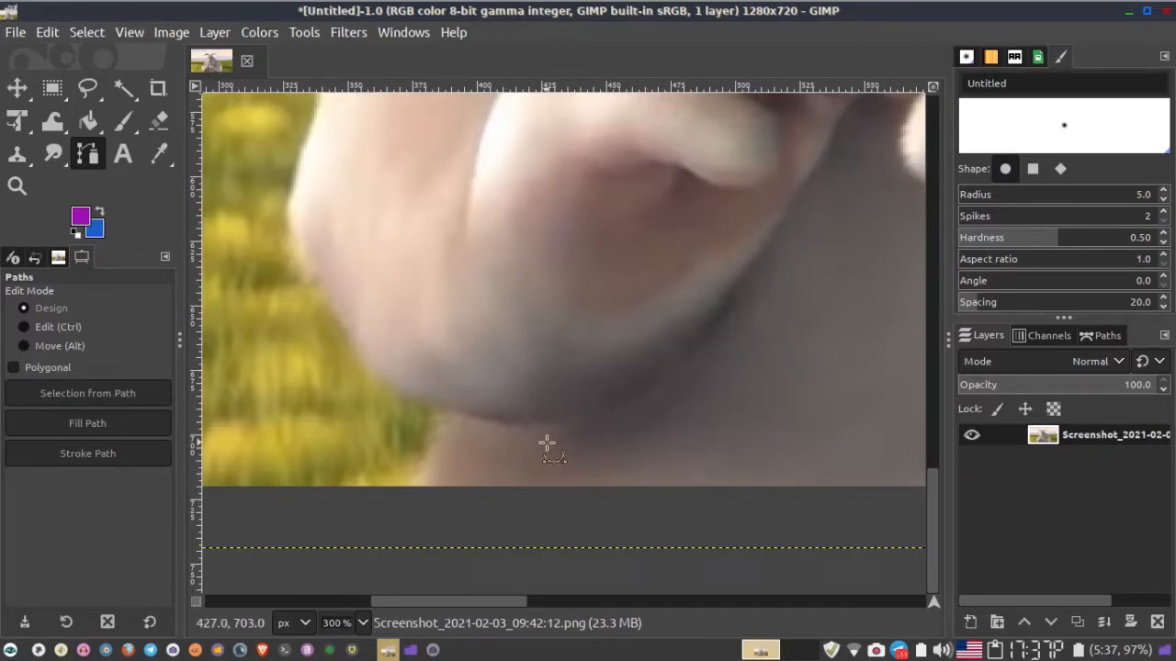
pyautogui.keyDown('ctrl'); pyautogui.scroll(-2, 572, 429); pyautogui.keyUp('ctrl')
pyautogui.keyDown('ctrl'); pyautogui.scroll(4, 496, 459); pyautogui.keyUp('ctrl')
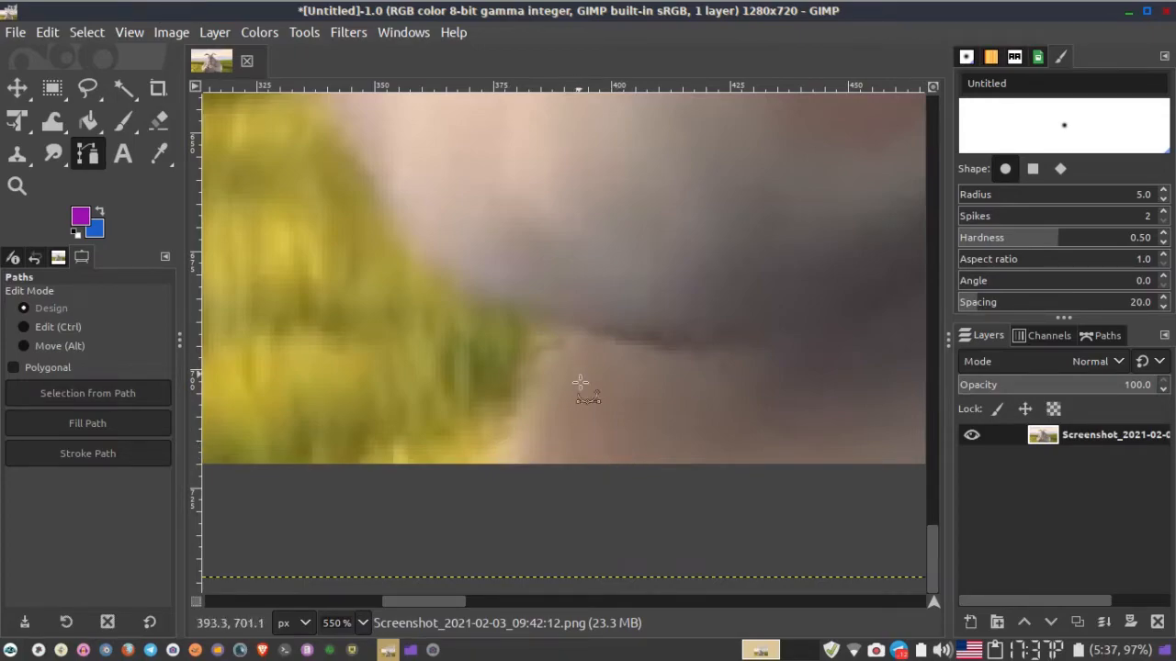
pyautogui.click(511, 457)
pyautogui.click(561, 335)
pyautogui.moveTo(525, 336); pyautogui.dragTo(572, 470)
pyautogui.moveTo(504, 427); pyautogui.dragTo(591, 538)
pyautogui.click(451, 279)
pyautogui.moveTo(451, 278); pyautogui.dragTo(445, 220)
pyautogui.moveTo(522, 203); pyautogui.dragTo(483, 586)
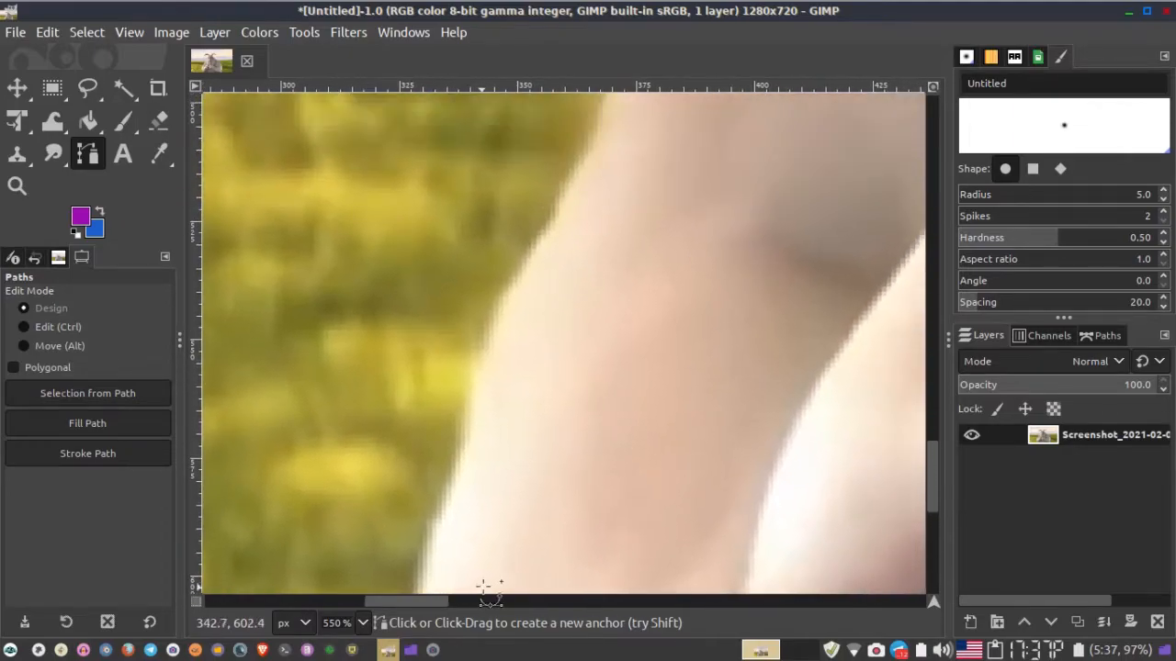
# Step: Continue the path with curved anchors up the outer edge of the rabbit's arm to the shoulder
pyautogui.moveTo(478, 392); pyautogui.dragTo(505, 338)
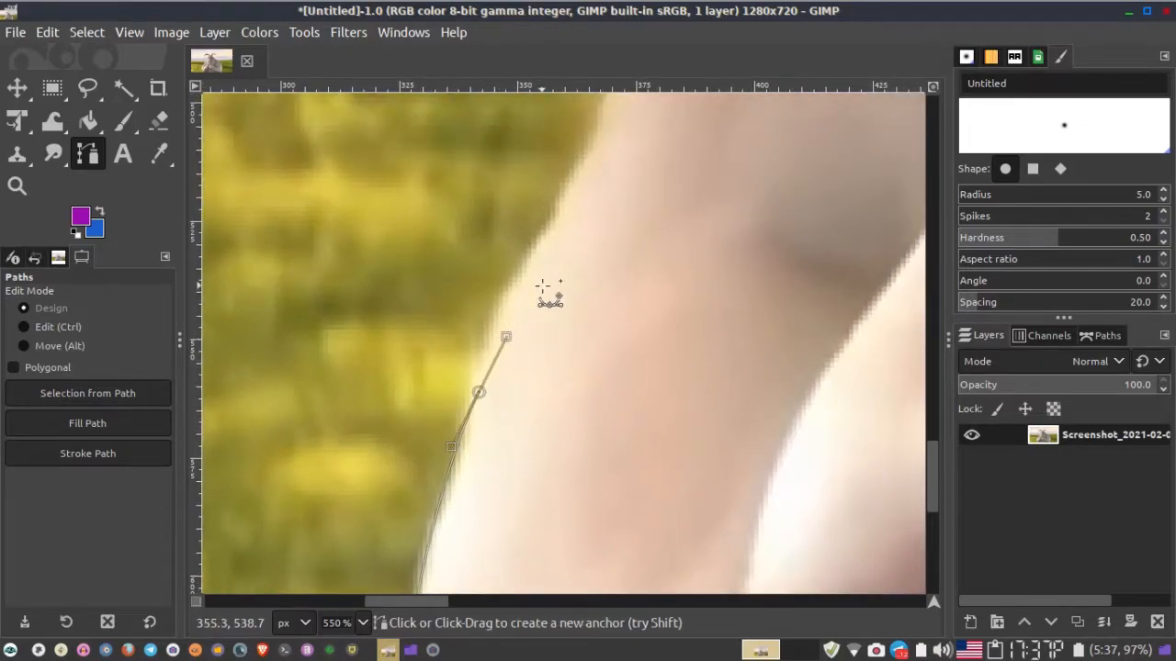
pyautogui.moveTo(625, 131); pyautogui.dragTo(579, 290)
pyautogui.moveTo(575, 248); pyautogui.dragTo(520, 510)
pyautogui.moveTo(575, 277); pyautogui.dragTo(672, 139)
pyautogui.moveTo(668, 231); pyautogui.dragTo(456, 552)
pyautogui.moveTo(579, 278); pyautogui.dragTo(668, 230)
pyautogui.moveTo(682, 231); pyautogui.dragTo(404, 524)
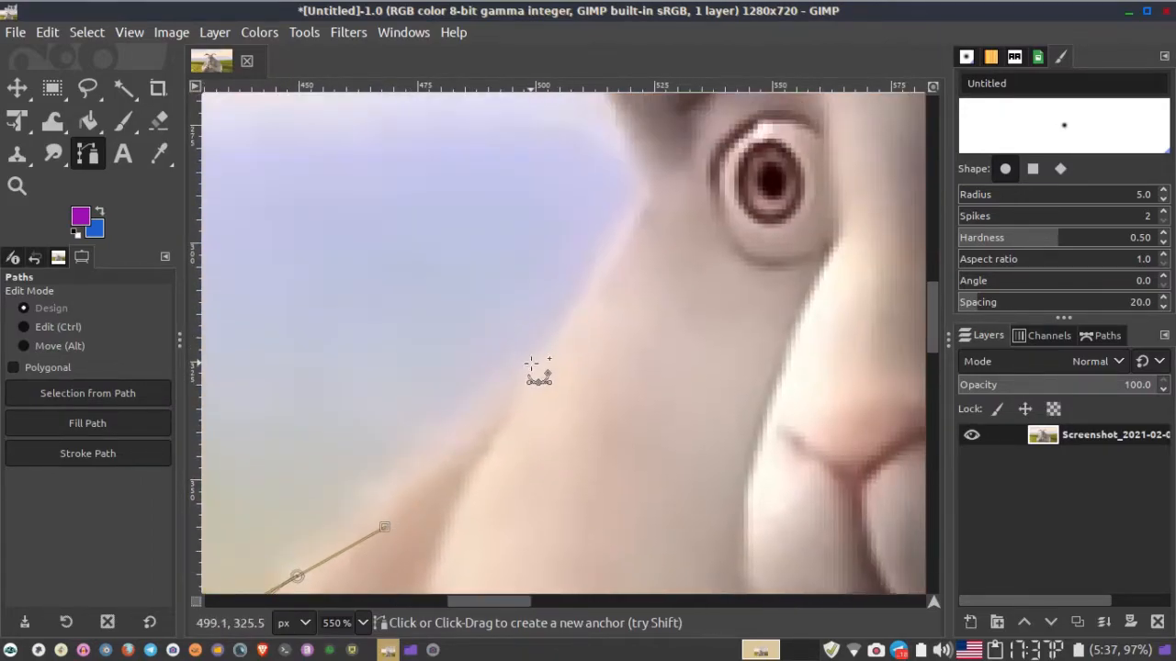
# Step: Continue the path with curved anchors from the shoulder past the eye and over the brow to the base of the left ear
pyautogui.moveTo(531, 364); pyautogui.dragTo(574, 316)
pyautogui.moveTo(649, 200); pyautogui.dragTo(658, 176)
pyautogui.moveTo(677, 241); pyautogui.dragTo(459, 464)
pyautogui.moveTo(406, 216); pyautogui.dragTo(478, 136)
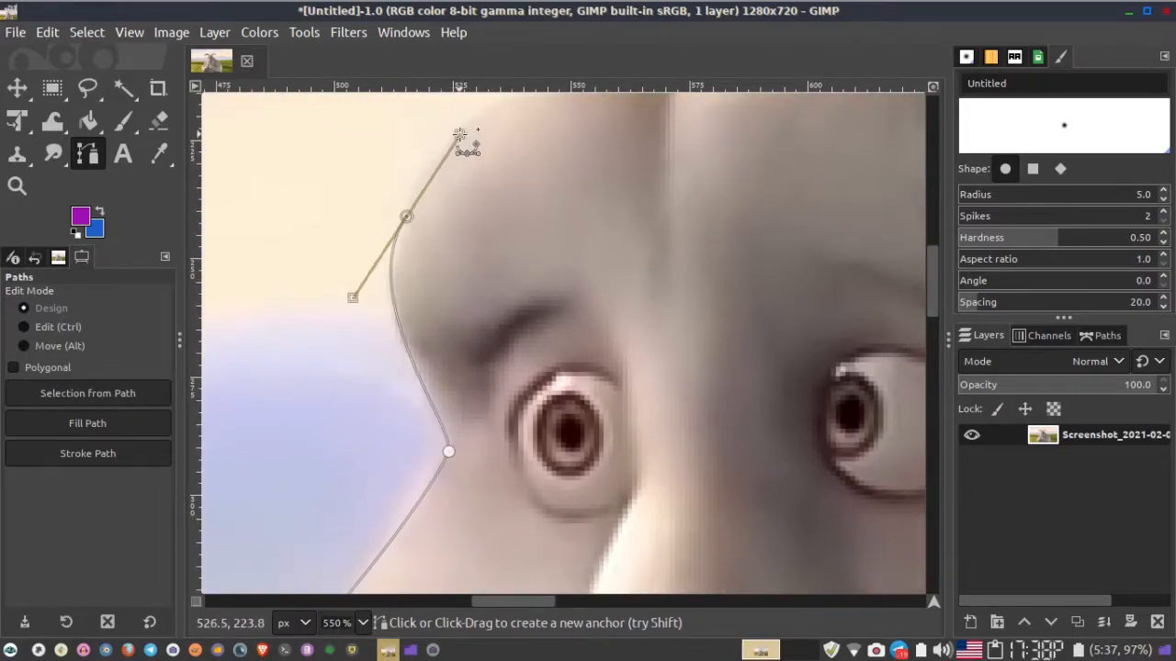
pyautogui.scroll(5, 412, 433)
pyautogui.hscroll(2, 412, 432)
pyautogui.click(454, 353)
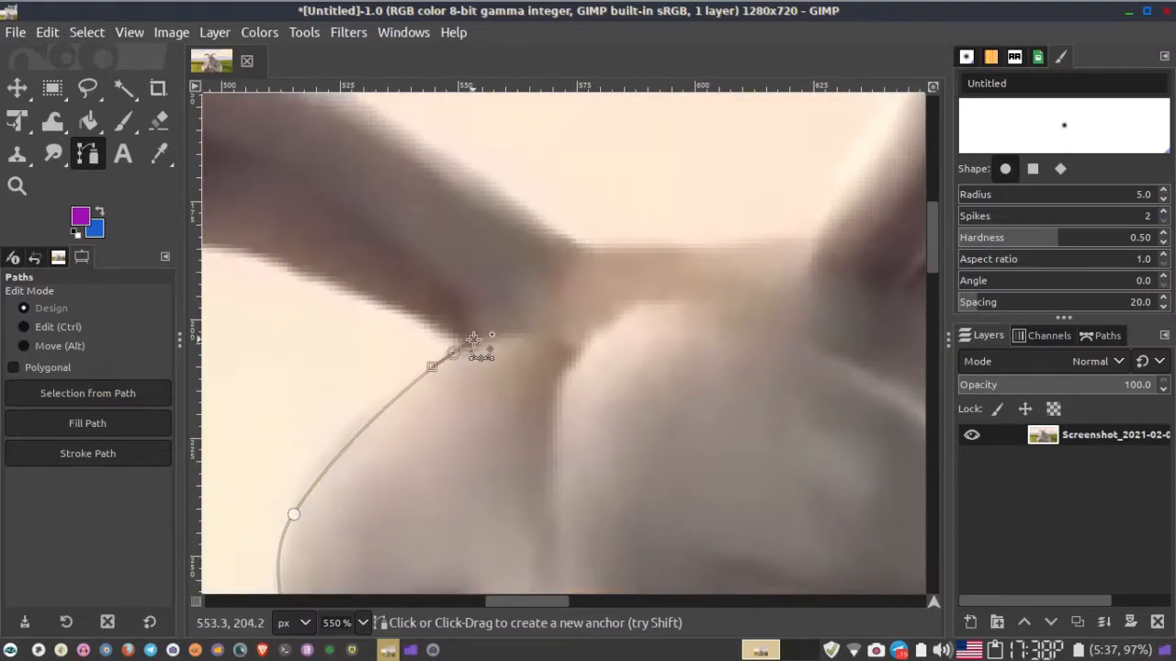
# Step: Add an anchor at the left ear's tip and adjust its handles so the segment follows the ear's lower edge
pyautogui.hscroll(-8, 701, 420)
pyautogui.moveTo(319, 431); pyautogui.dragTo(304, 564)
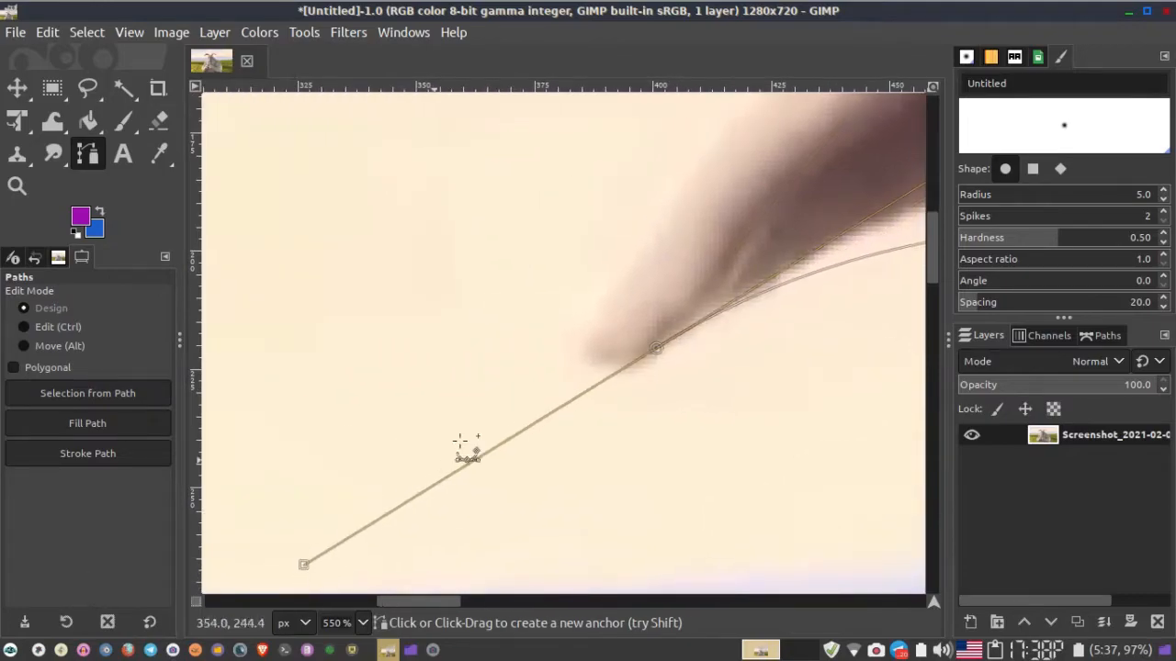
pyautogui.scroll(-6, 505, 420)
pyautogui.scroll(-1, 504, 420)
pyautogui.moveTo(601, 394); pyautogui.dragTo(402, 575)
pyautogui.scroll(-1, 542, 381)
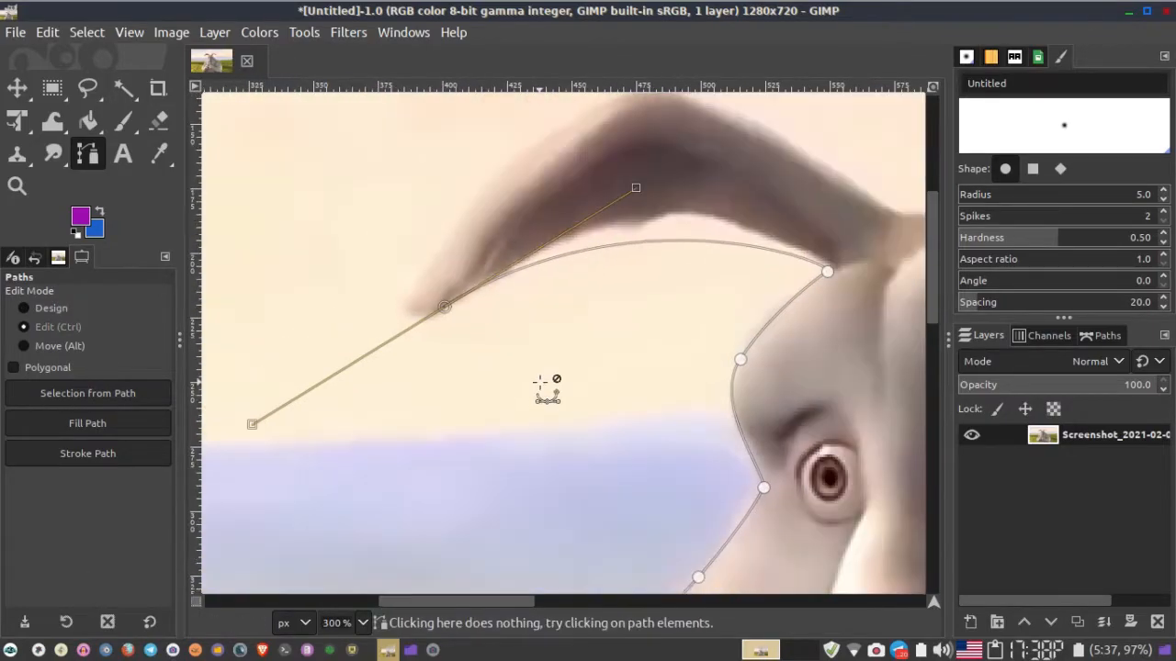
pyautogui.moveTo(253, 424); pyautogui.dragTo(215, 454)
pyautogui.moveTo(642, 190); pyautogui.dragTo(709, 161)
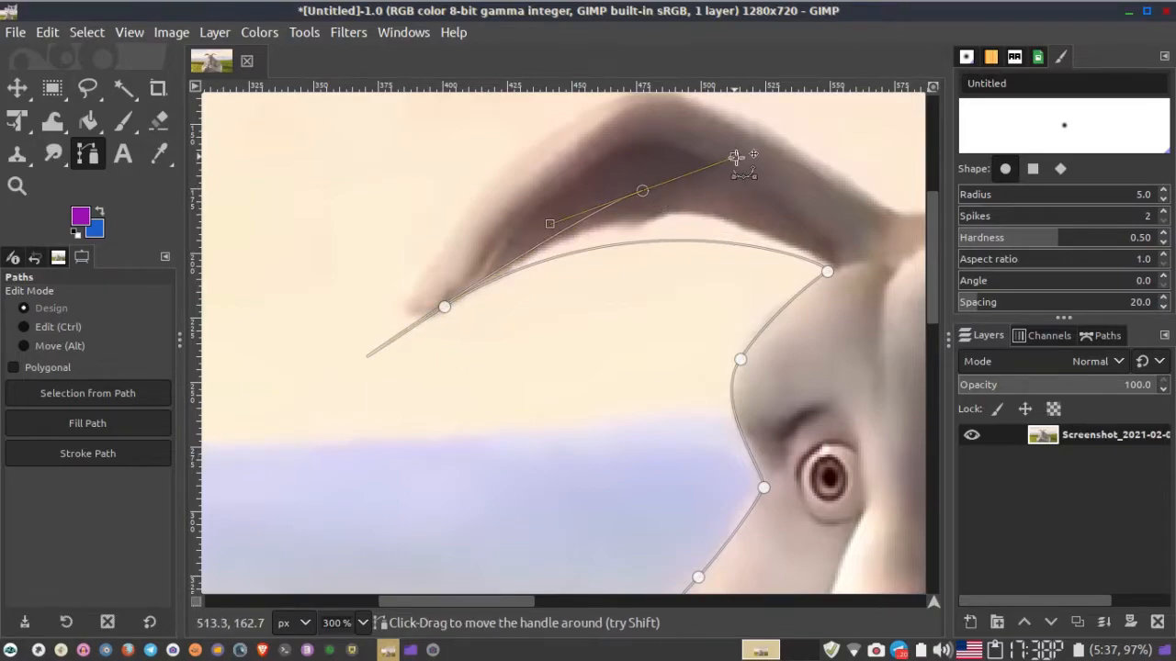
pyautogui.hotkey('ctrl', 'z')
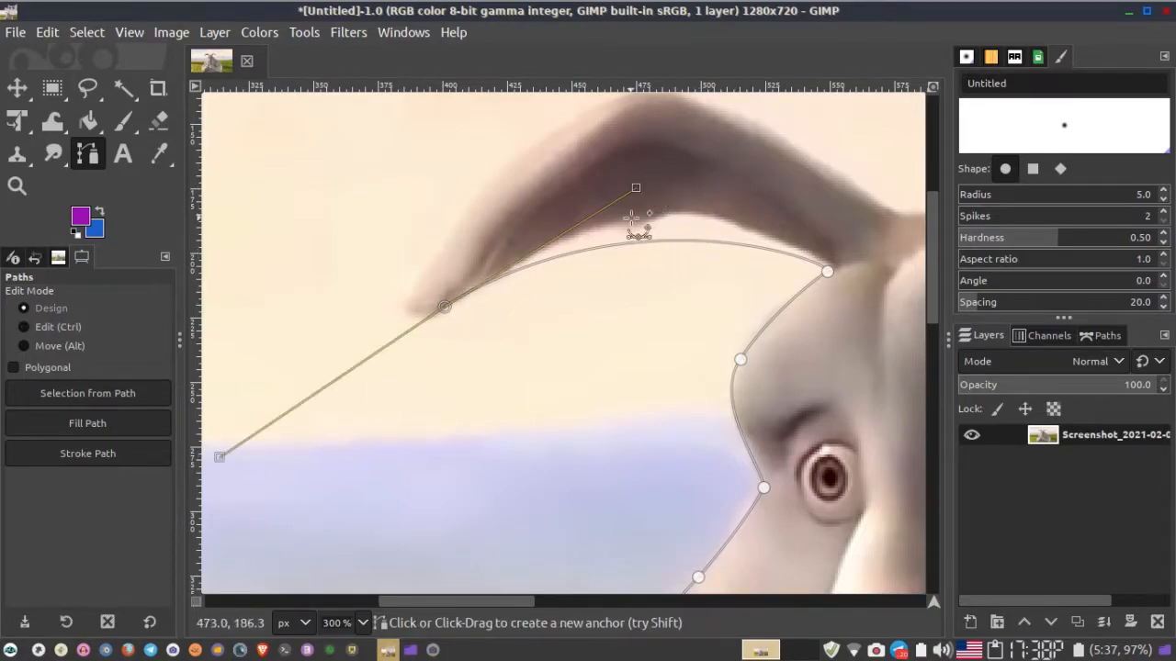
pyautogui.moveTo(636, 188); pyautogui.dragTo(693, 130)
pyautogui.scroll(2, 537, 358)
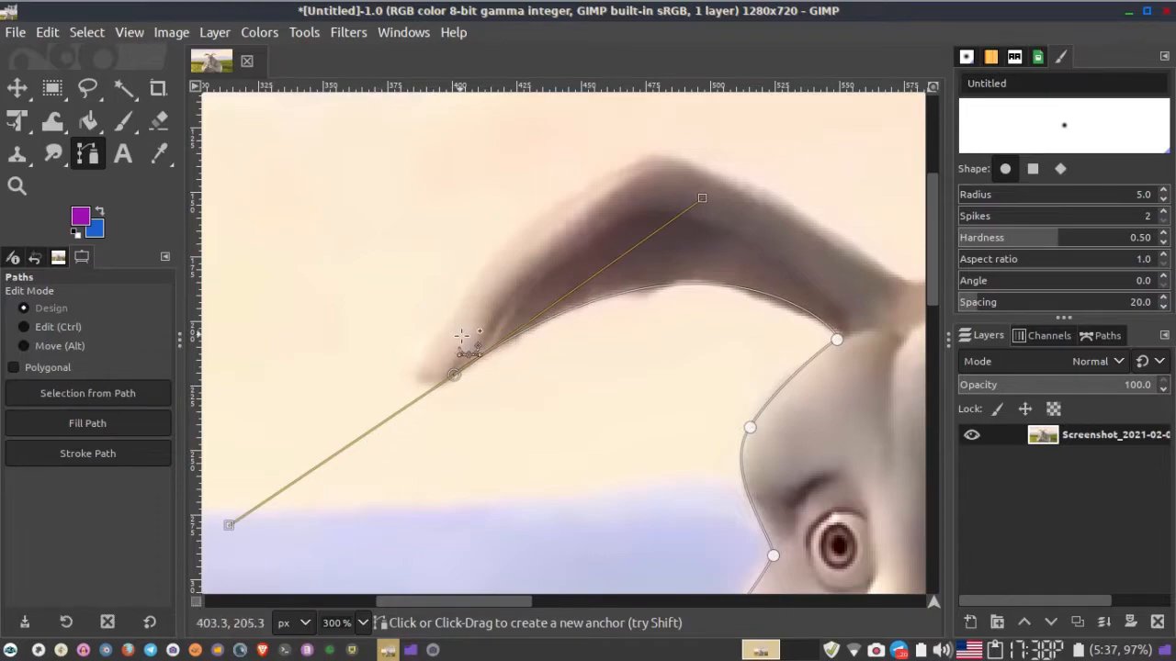
pyautogui.moveTo(462, 336); pyautogui.dragTo(445, 361)
pyautogui.press('ctrl')
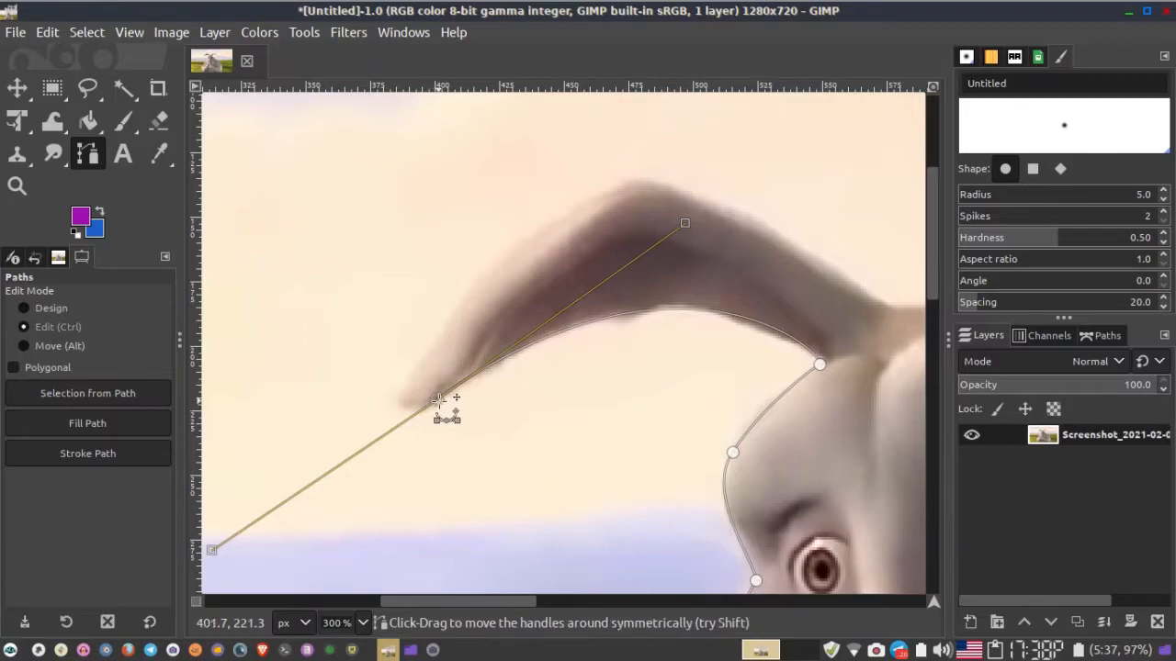
pyautogui.moveTo(437, 401); pyautogui.dragTo(452, 423)
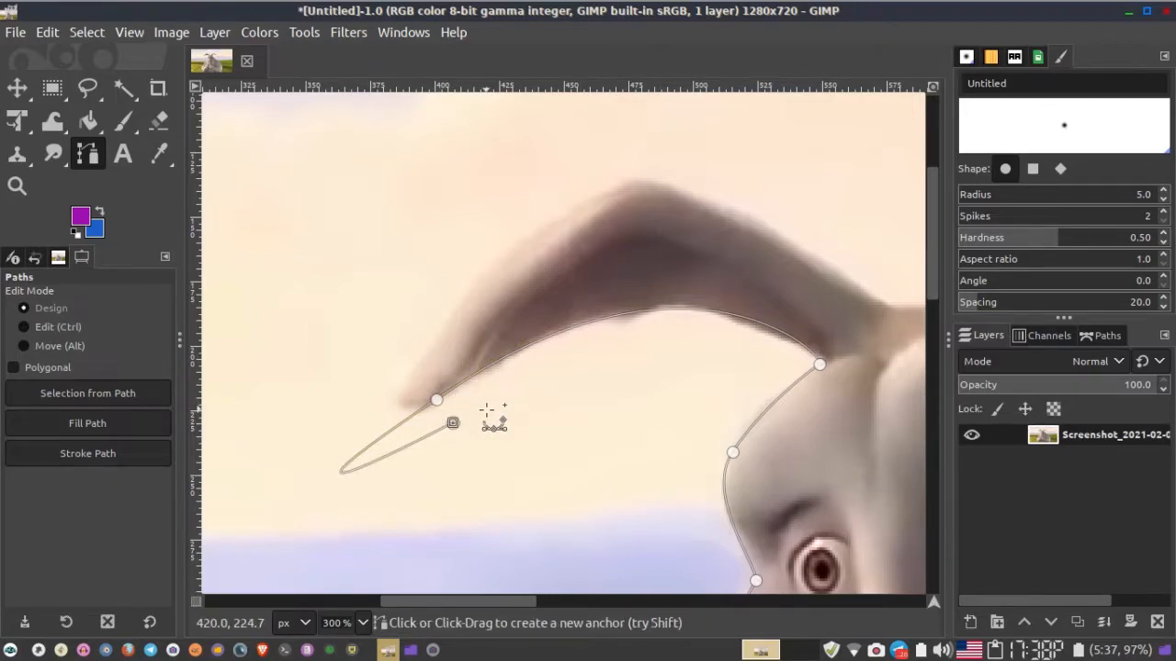
pyautogui.hotkey('ctrl', 'z')
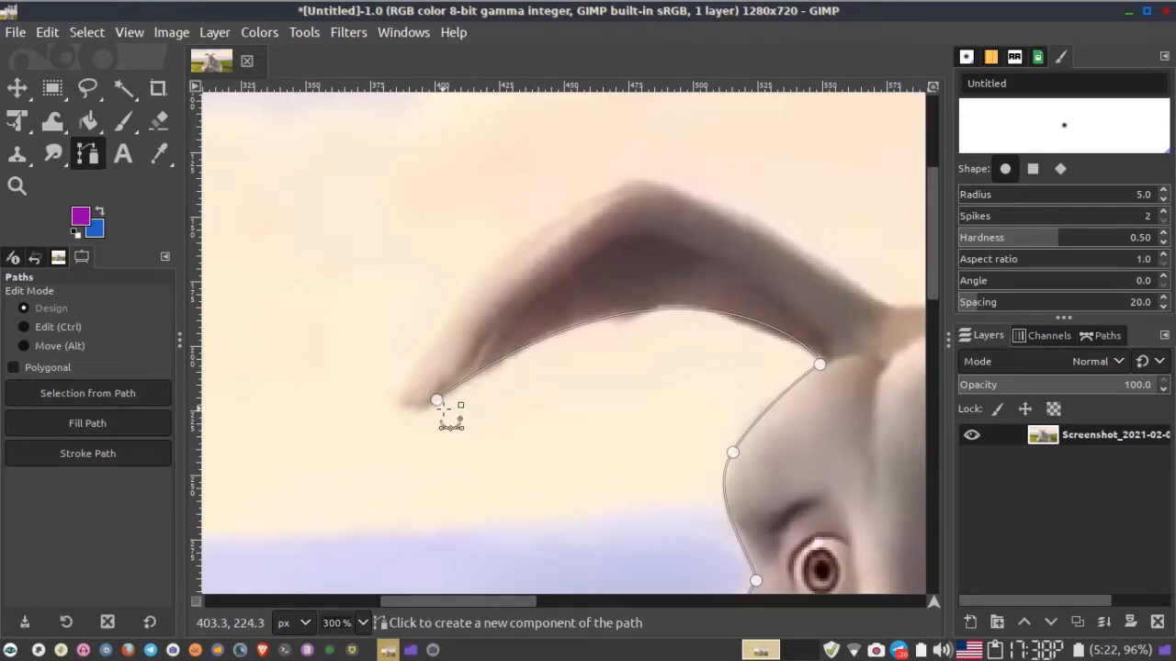
# Step: Extend the path from the left ear's tip over its upper edge and across the top of the head to the right ear
pyautogui.press('ctrl')
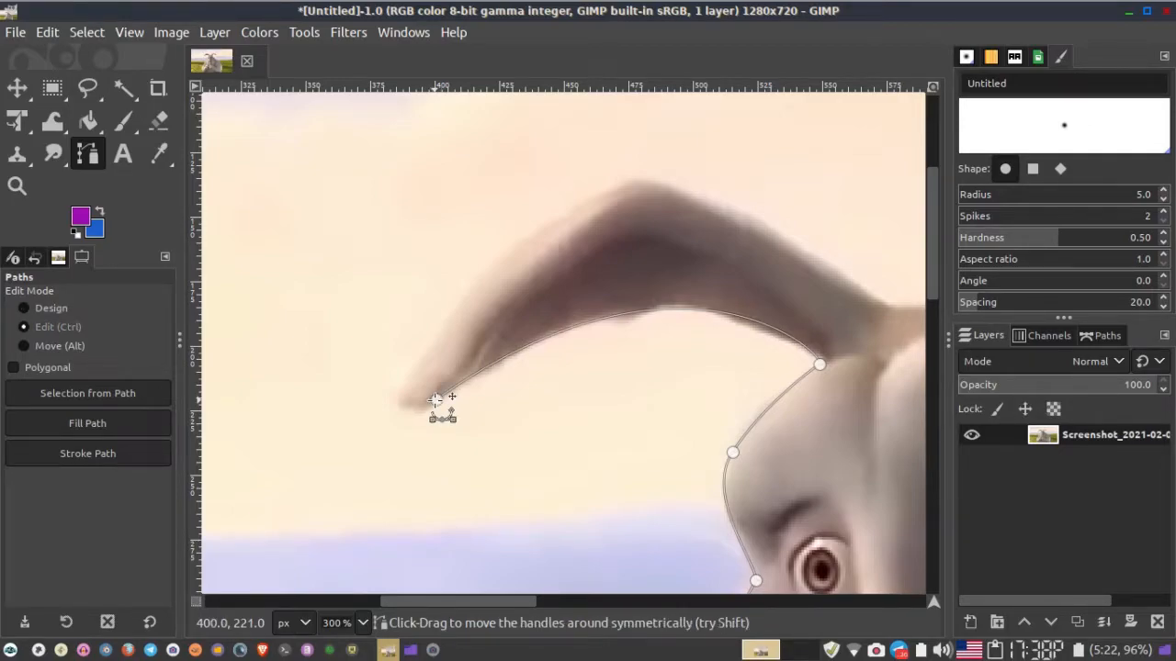
pyautogui.keyDown('ctrl'); pyautogui.click(435, 400); pyautogui.keyUp('ctrl')
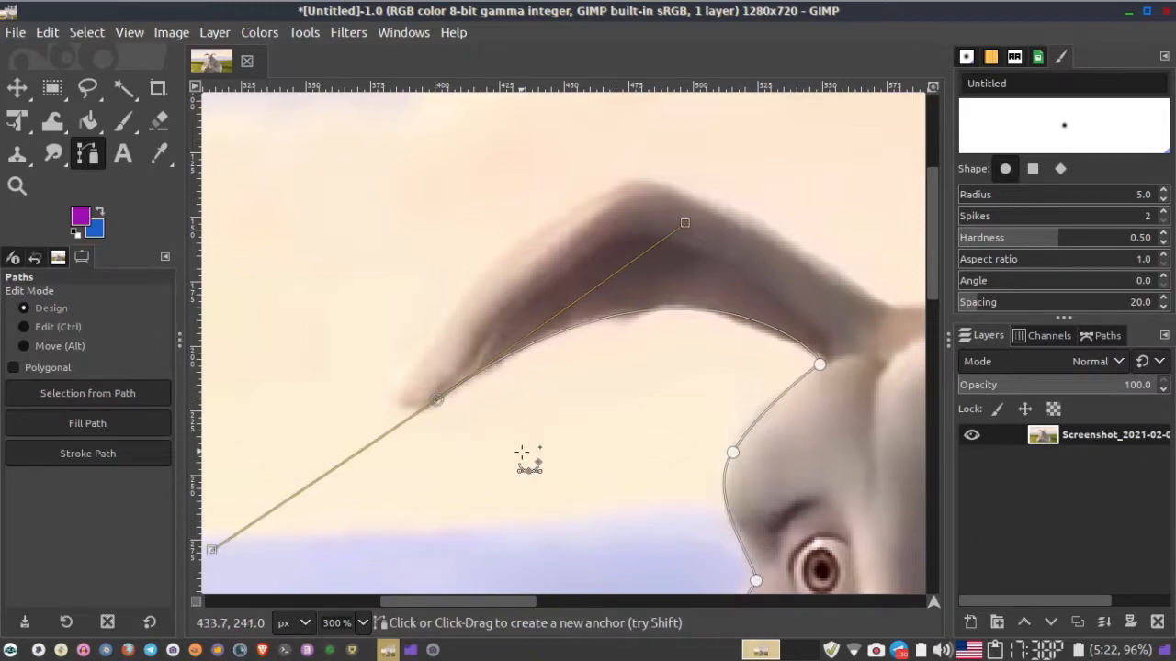
pyautogui.moveTo(523, 451); pyautogui.dragTo(461, 537)
pyautogui.click(580, 267)
pyautogui.moveTo(579, 267); pyautogui.dragTo(655, 276)
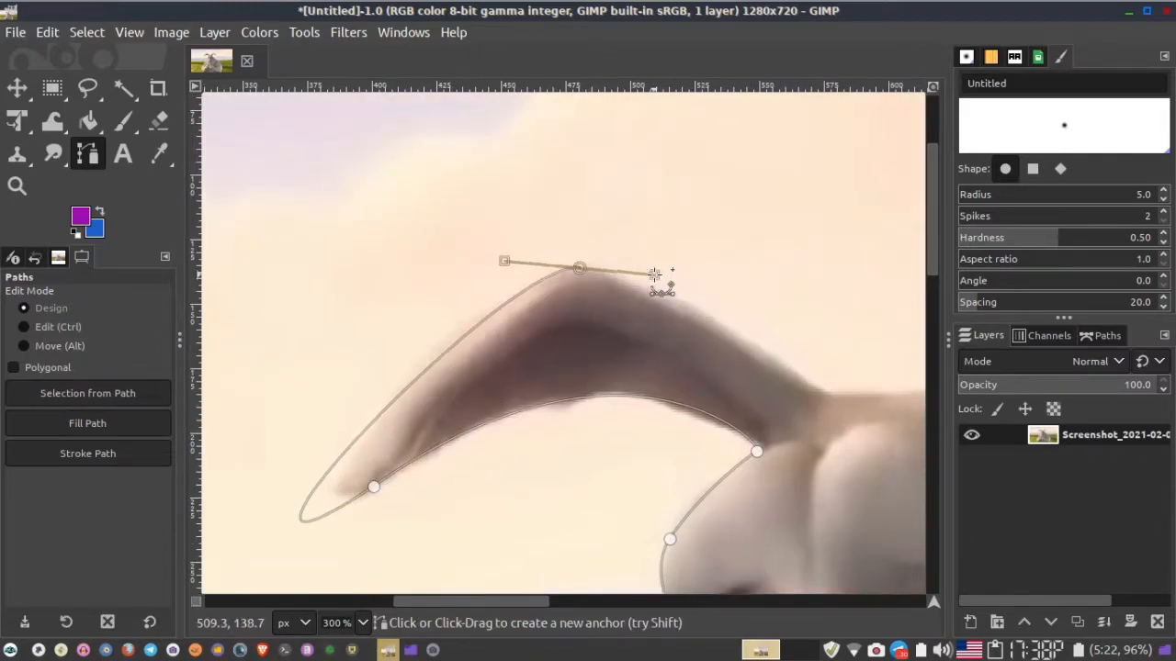
pyautogui.hscroll(5, 563, 355)
pyautogui.click(598, 377)
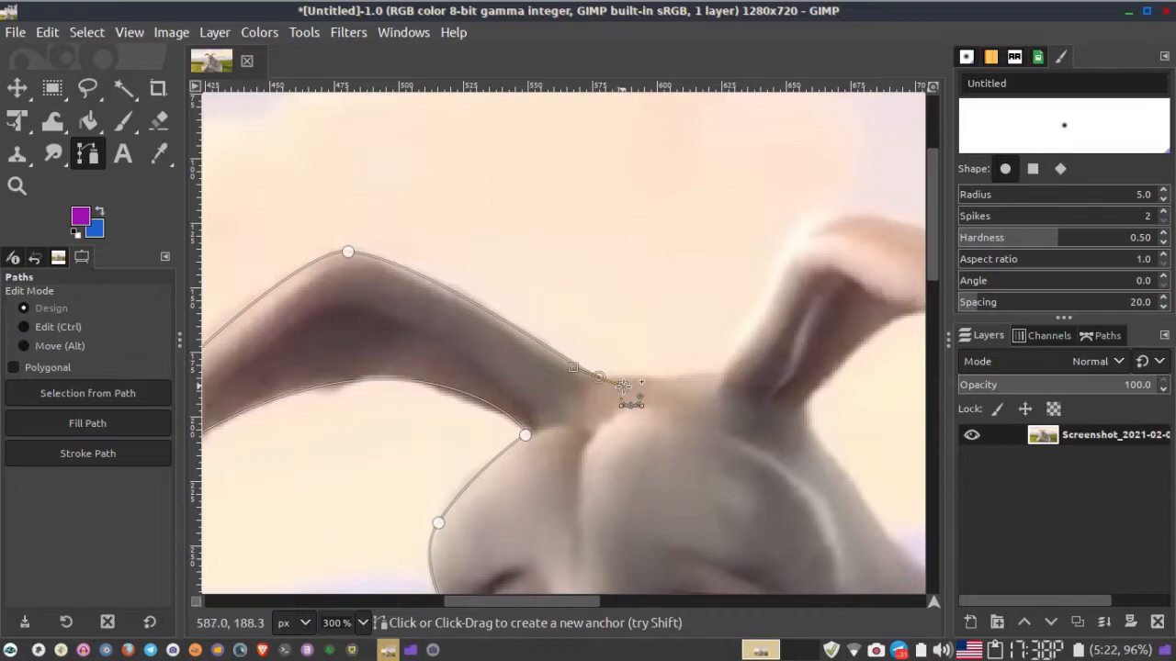
pyautogui.moveTo(717, 372); pyautogui.dragTo(741, 365)
# Step: Reshape the curve around the left ear's tip by adjusting that anchor's outgoing handle
pyautogui.moveTo(449, 456); pyautogui.dragTo(664, 424)
pyautogui.keyDown('ctrl'); pyautogui.click(357, 438); pyautogui.keyUp('ctrl')
pyautogui.moveTo(367, 485); pyautogui.dragTo(568, 414)
pyautogui.moveTo(329, 518); pyautogui.dragTo(420, 432)
pyautogui.moveTo(708, 358); pyautogui.dragTo(284, 428)
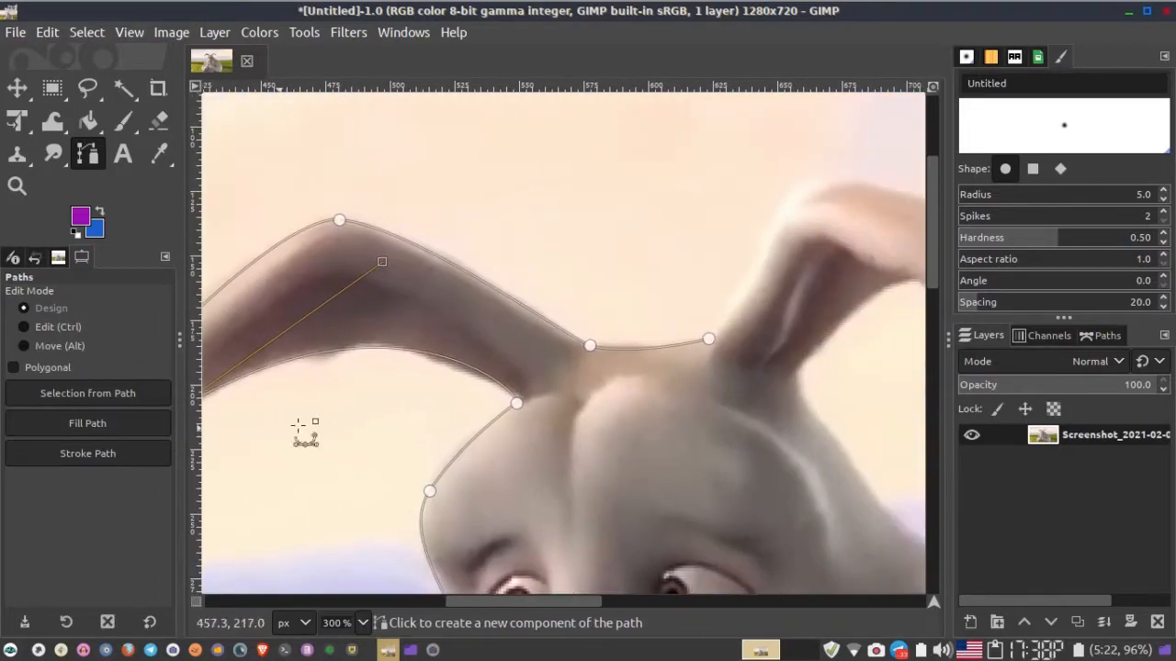
pyautogui.moveTo(602, 393); pyautogui.dragTo(365, 431)
# Step: Resume the path at the anchor on top of the head and trace around the right ear back to its base
pyautogui.keyDown('ctrl'); pyautogui.click(473, 372); pyautogui.keyUp('ctrl')
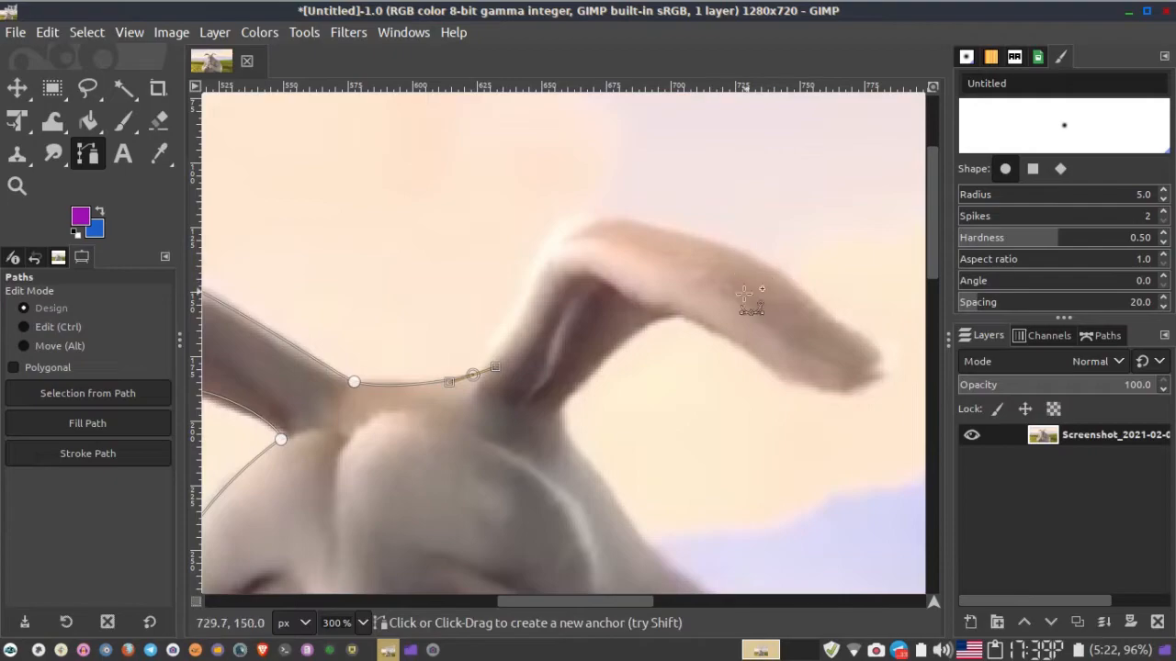
pyautogui.moveTo(859, 353); pyautogui.dragTo(733, 332)
pyautogui.moveTo(552, 208); pyautogui.dragTo(750, 358)
pyautogui.moveTo(493, 329); pyautogui.dragTo(414, 409)
pyautogui.moveTo(752, 356); pyautogui.dragTo(718, 412)
pyautogui.moveTo(494, 330); pyautogui.dragTo(537, 240)
pyautogui.moveTo(427, 391); pyautogui.dragTo(465, 441)
# Step: Continue the path down the rabbit's back and around the outer edge of its right-hand arm
pyautogui.moveTo(653, 435); pyautogui.dragTo(395, 193)
pyautogui.moveTo(556, 307); pyautogui.dragTo(611, 354)
pyautogui.scroll(-2, 666, 383)
pyautogui.click(725, 446)
pyautogui.moveTo(725, 447); pyautogui.dragTo(450, 117)
pyautogui.moveTo(578, 309); pyautogui.dragTo(588, 337)
pyautogui.click(572, 444)
pyautogui.moveTo(538, 484); pyautogui.dragTo(542, 503)
pyautogui.moveTo(572, 444); pyautogui.dragTo(576, 351)
# Step: Finish the outline at the bottom image edge, close the path at its starting anchor and convert it to a selection
pyautogui.scroll(-1, 576, 351)
pyautogui.moveTo(576, 351); pyautogui.dragTo(806, 277)
pyautogui.click(782, 363)
pyautogui.moveTo(805, 403); pyautogui.dragTo(810, 420)
pyautogui.click(309, 406)
pyautogui.keyDown('ctrl'); pyautogui.click(806, 403); pyautogui.keyUp('ctrl')
pyautogui.press('Return')
# Step: Inspect the selection outline along the bottom image edge and around the whole rabbit
pyautogui.scroll(2, 711, 431)
pyautogui.moveTo(473, 469); pyautogui.dragTo(867, 464)
pyautogui.moveTo(220, 469); pyautogui.dragTo(373, 431)
pyautogui.scroll(-2, 399, 508)
pyautogui.moveTo(397, 516); pyautogui.dragTo(520, 470)
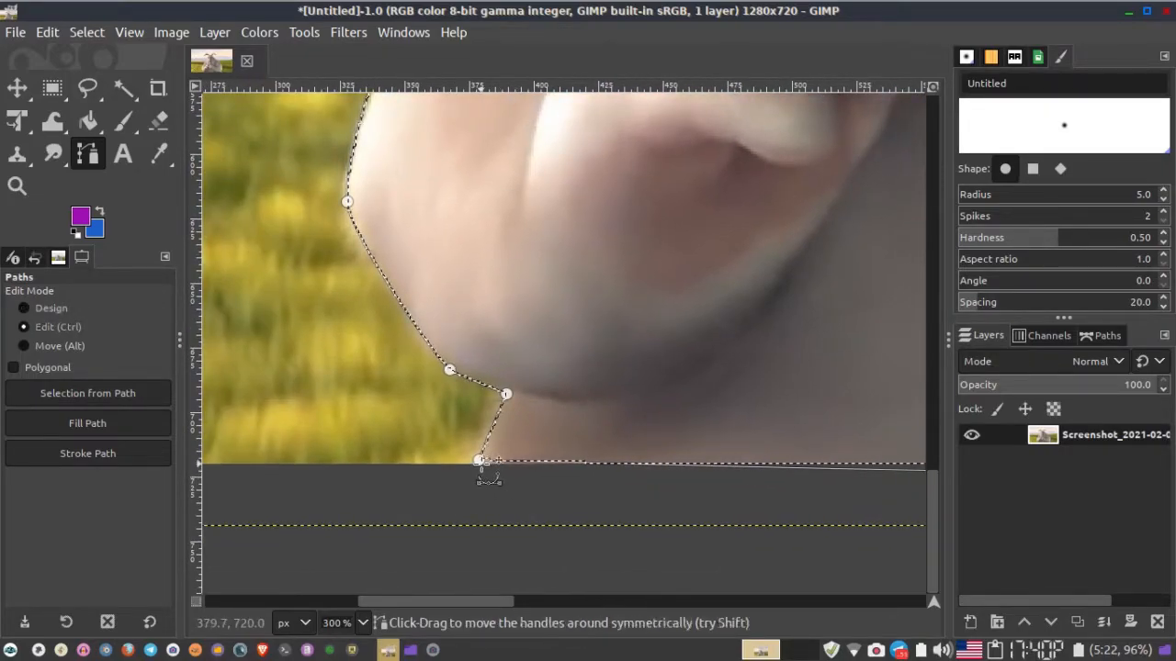
pyautogui.scroll(-5, 517, 464)
pyautogui.moveTo(392, 466); pyautogui.dragTo(622, 471)
pyautogui.scroll(1, 419, 428)
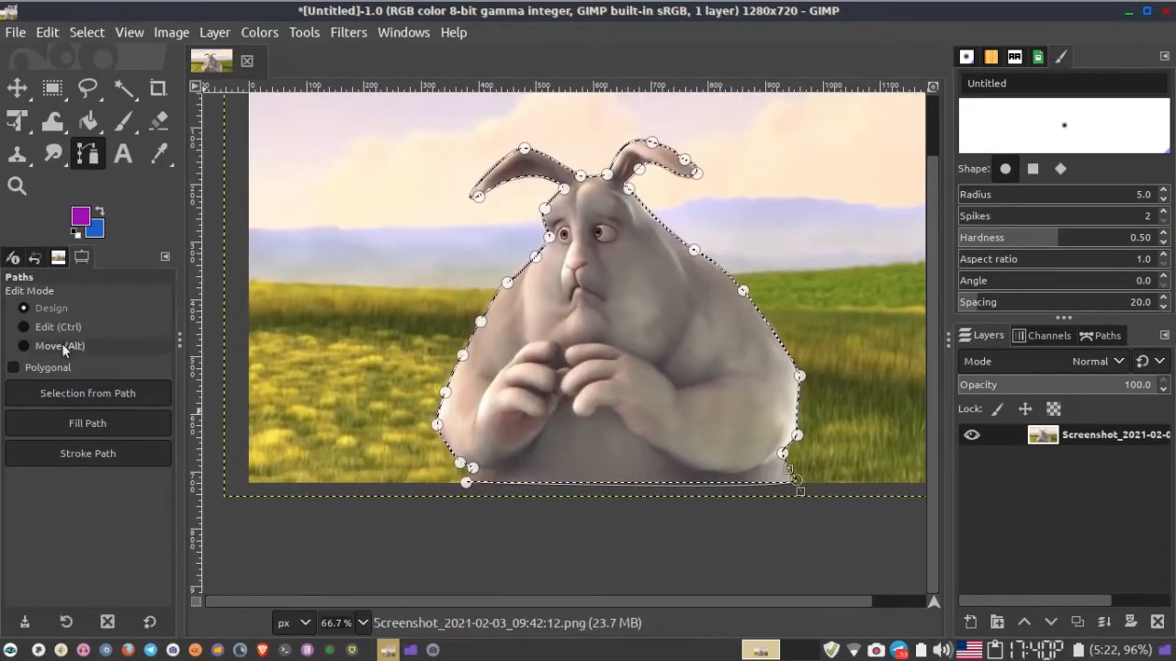
# Step: Switch to the Move tool, copy the selected rabbit and paste it as a new layer
pyautogui.click(17, 89)
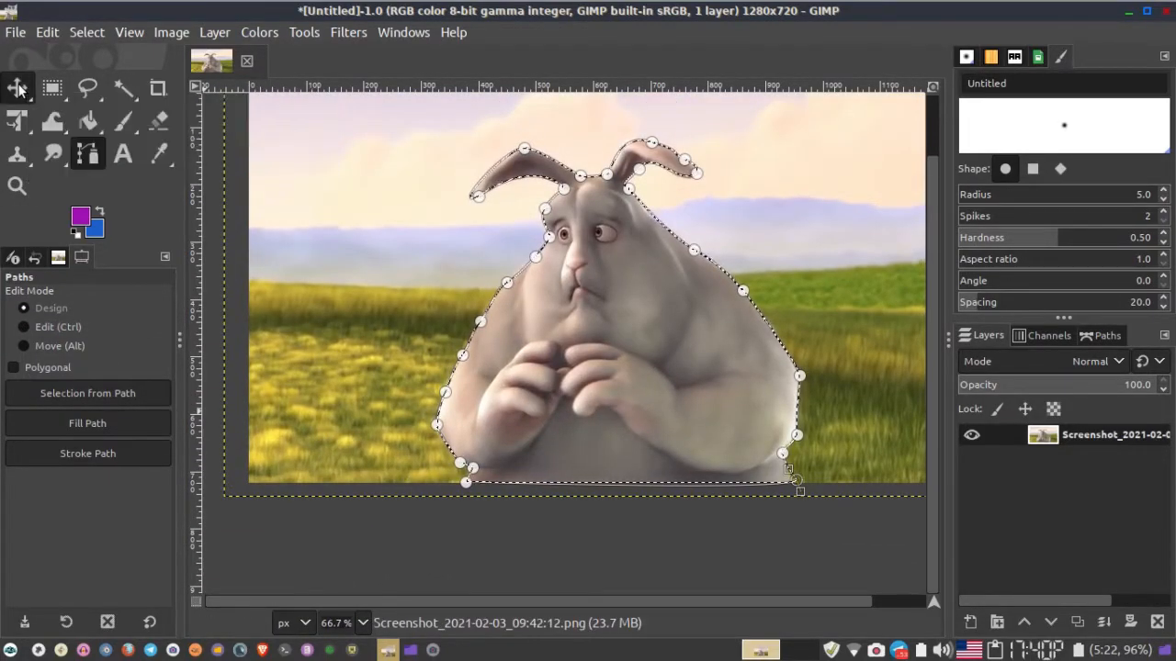
pyautogui.moveTo(656, 436); pyautogui.dragTo(629, 474)
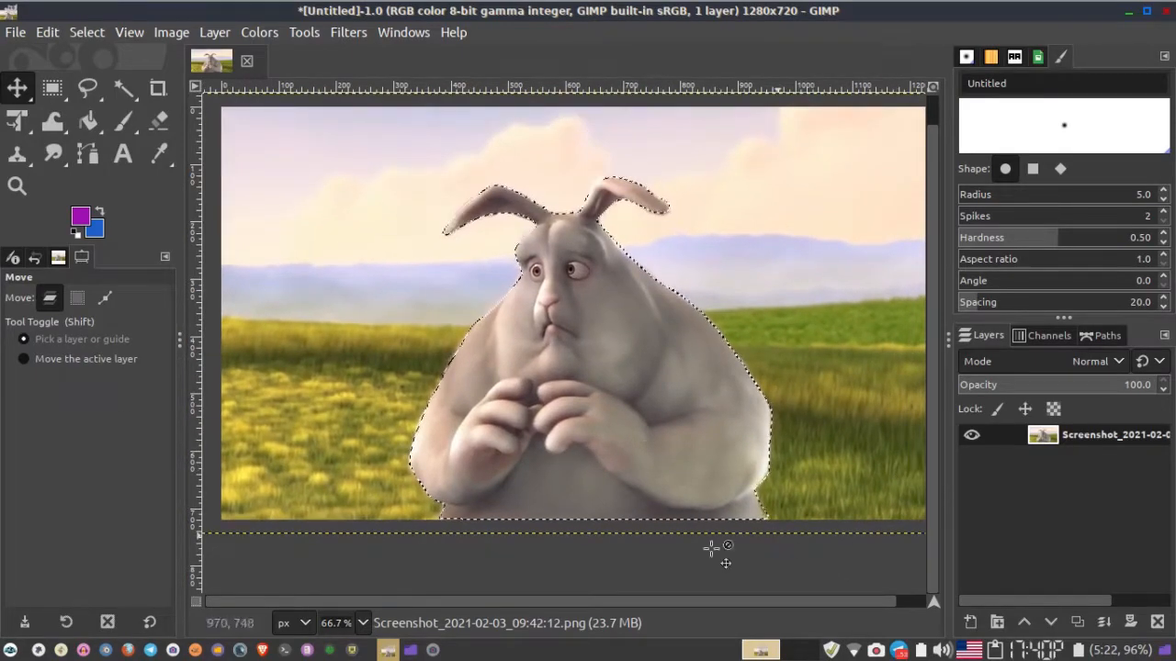
pyautogui.click(46, 33)
pyautogui.click(92, 223)
pyautogui.click(46, 32)
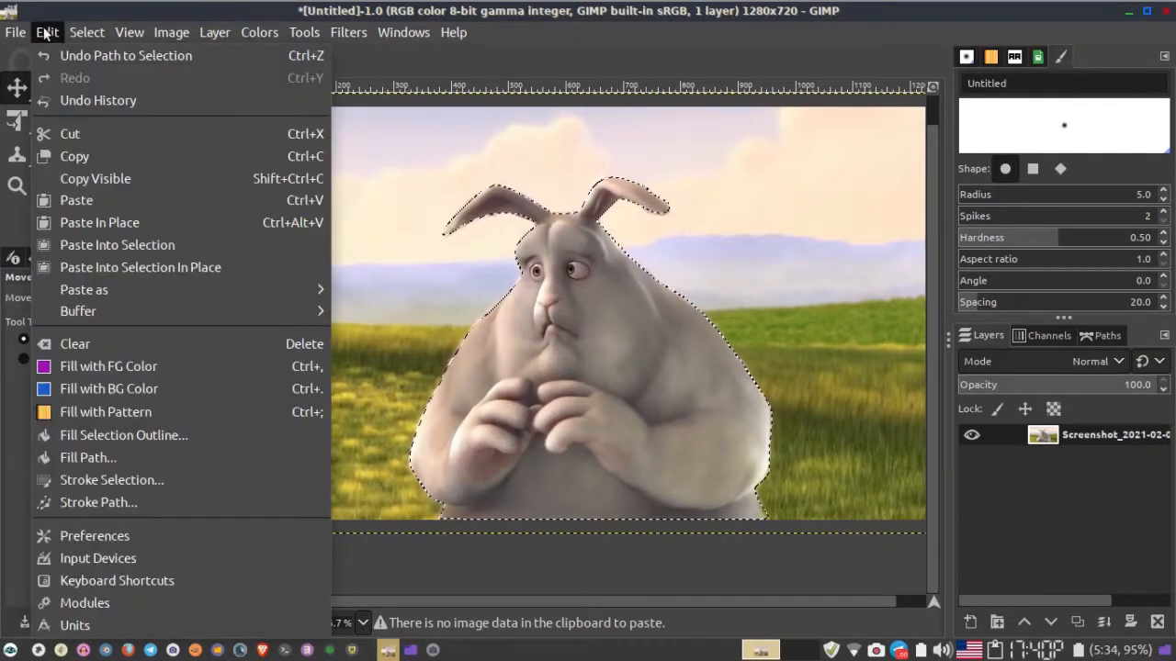
pyautogui.click(87, 155)
pyautogui.click(49, 31)
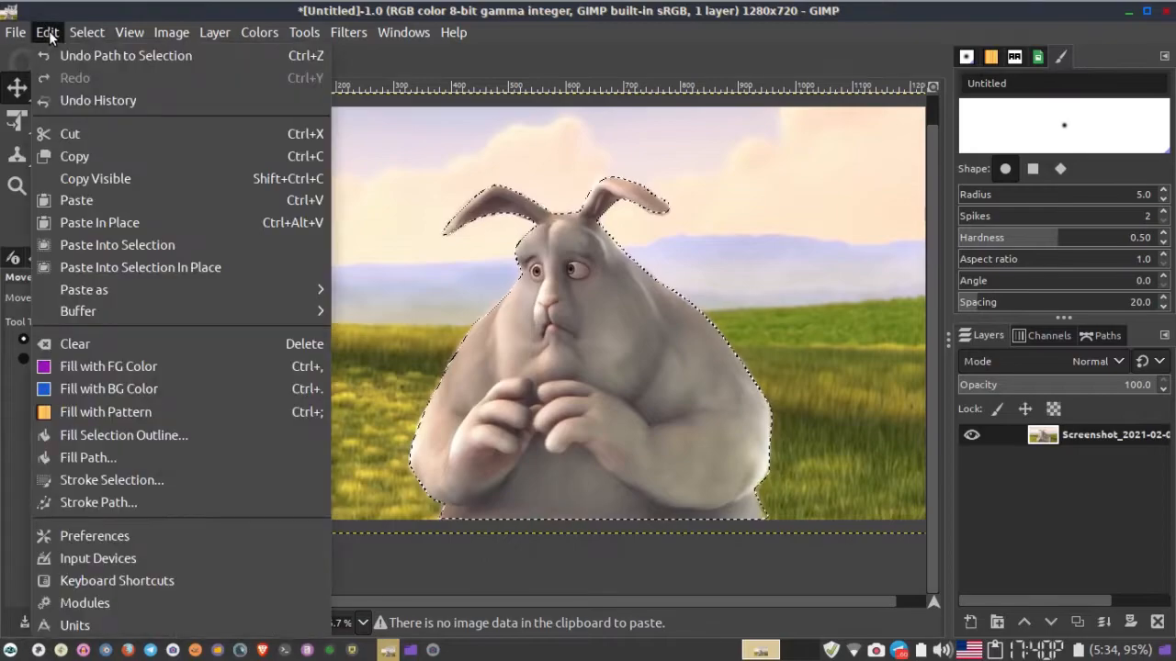
pyautogui.click(73, 200)
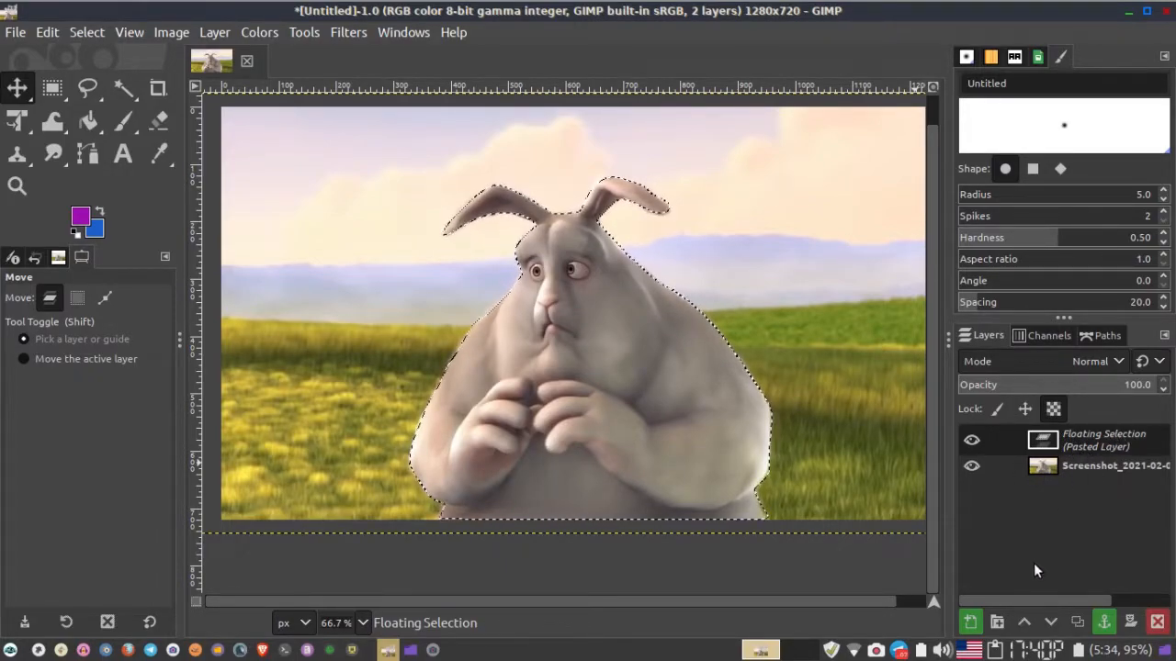
pyautogui.click(971, 622)
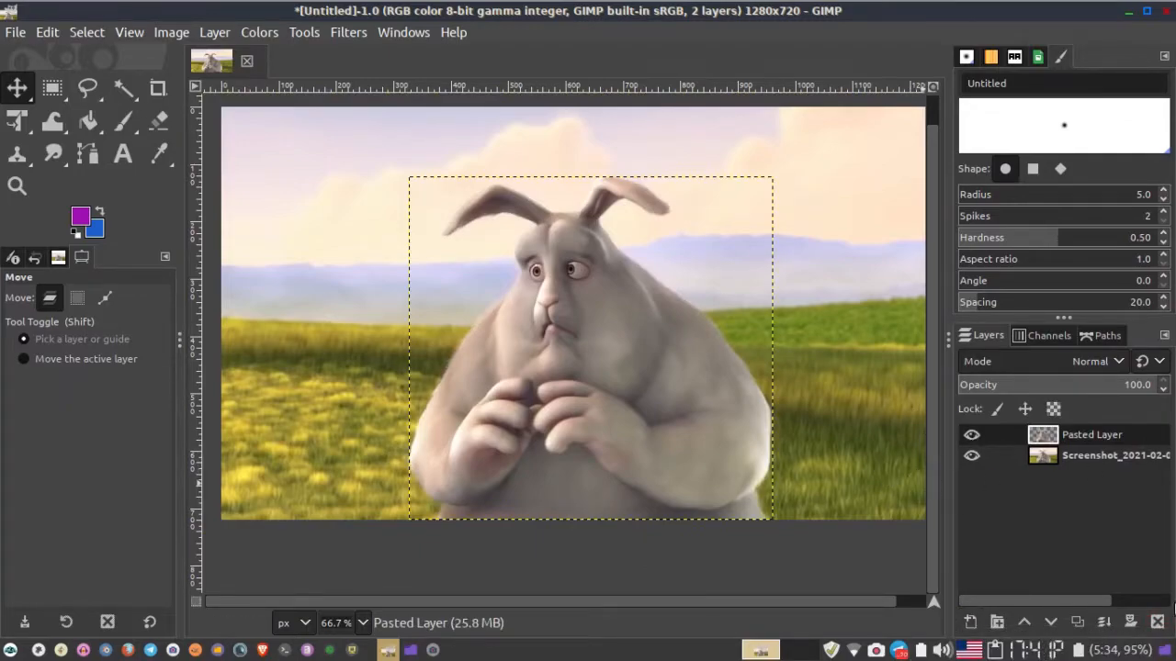
# Step: Duplicate the Screenshot_2021-02-03_09:42:12.png layer and the Pasted Layer
pyautogui.click(1046, 460)
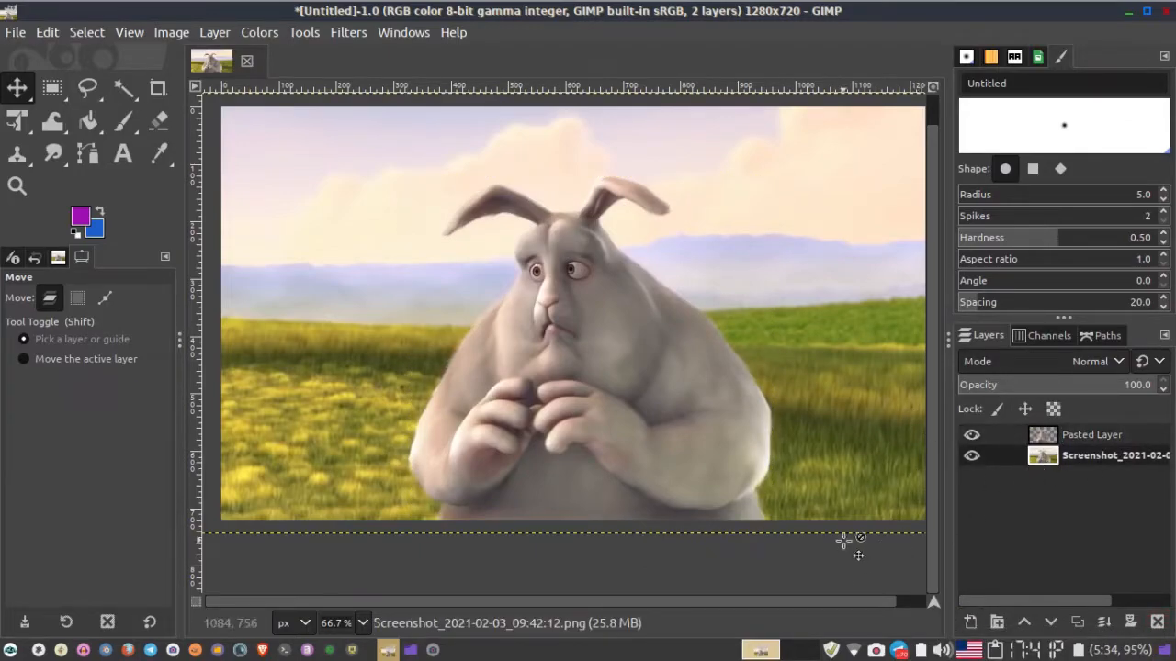
pyautogui.click(1078, 623)
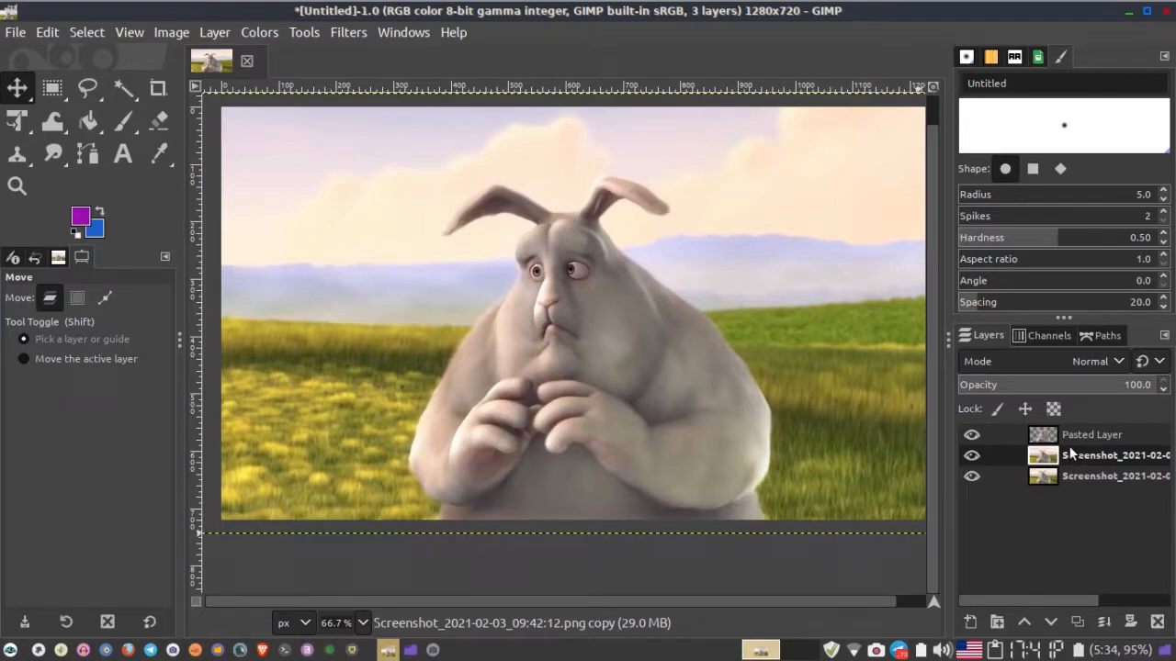
pyautogui.click(1019, 426)
pyautogui.click(1075, 623)
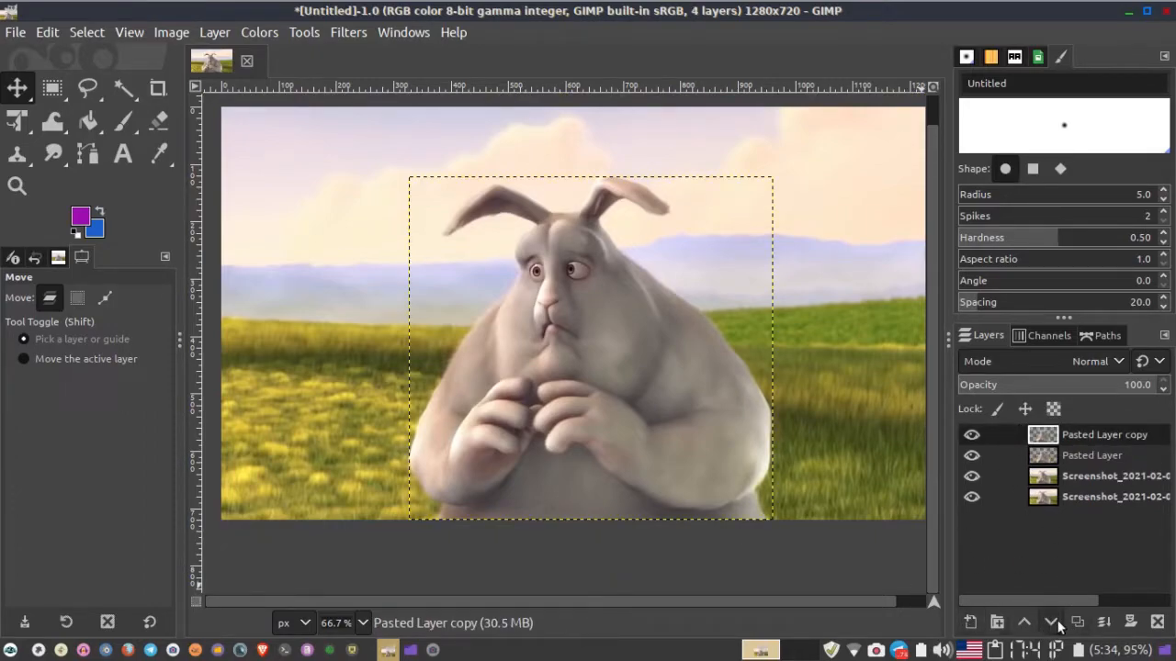
pyautogui.rightClick(1062, 437)
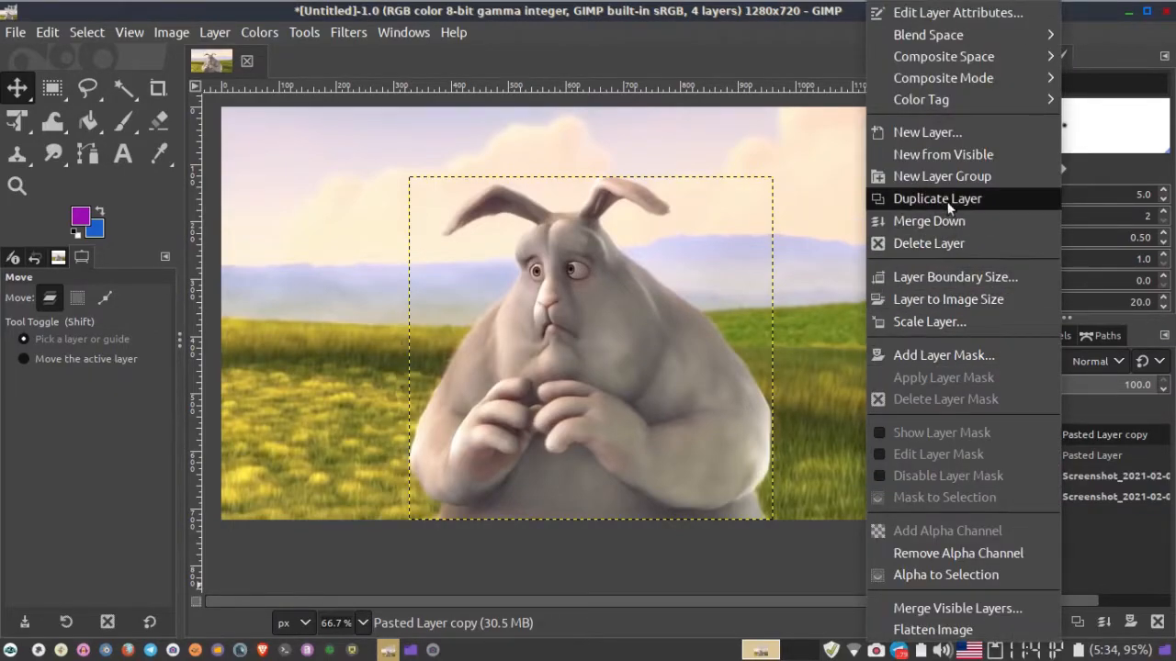
pyautogui.click(1167, 474)
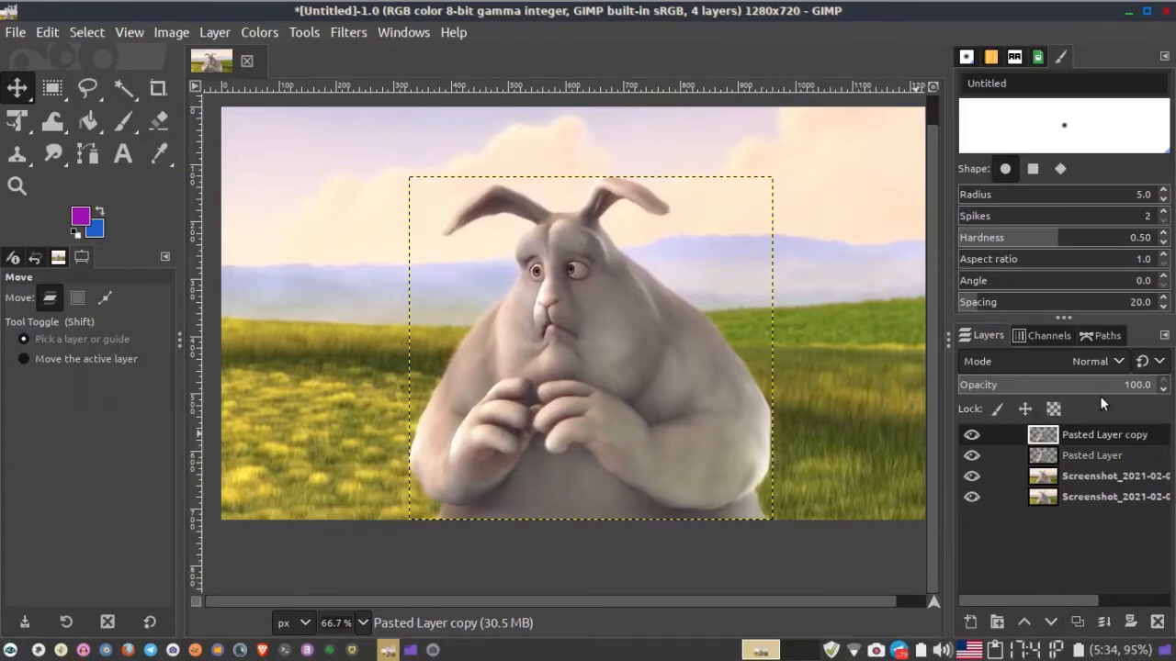
# Step: Desaturate the duplicated full screenshot layer by applying Saturation with a scale of 0.000
pyautogui.click(1085, 478)
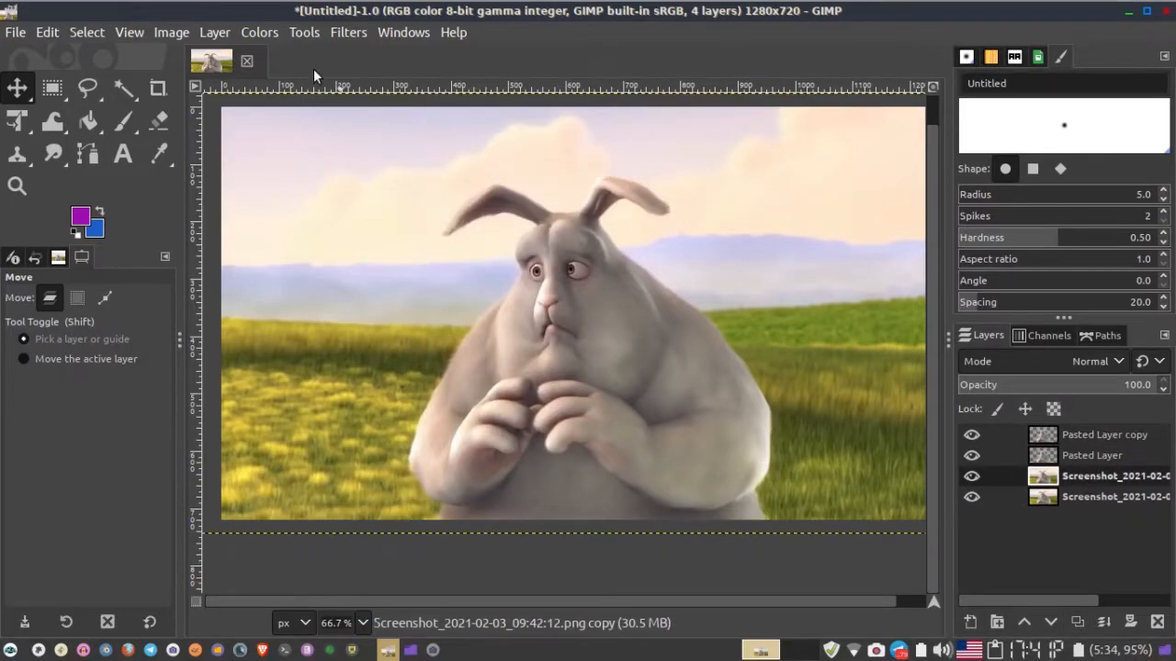
pyautogui.click(272, 36)
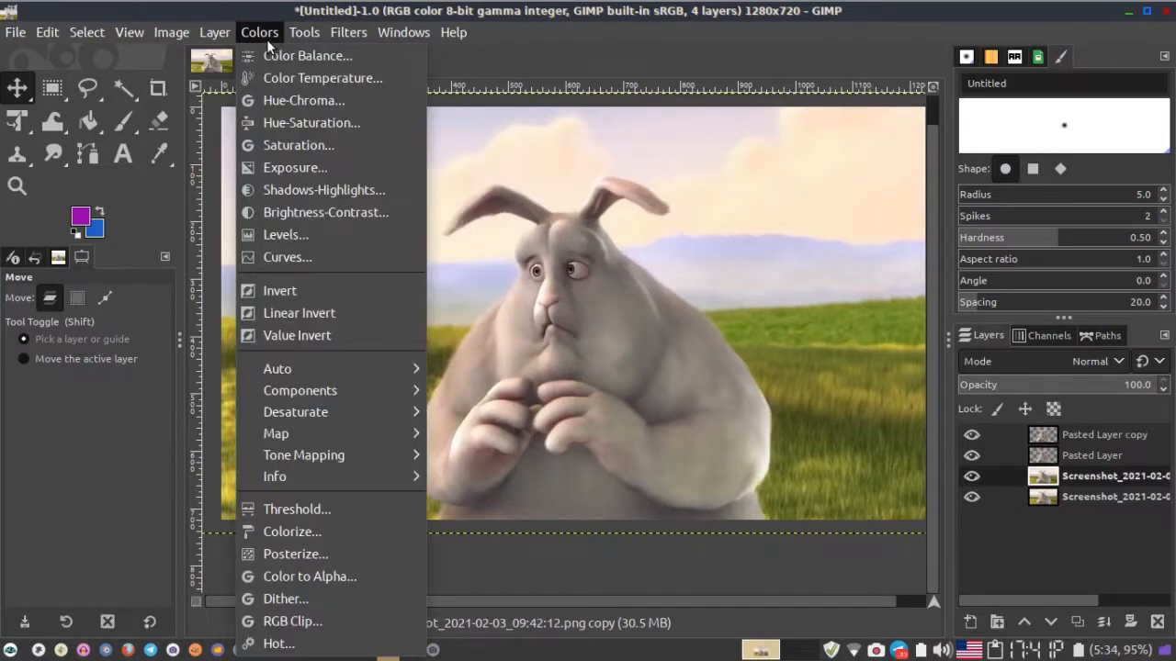
pyautogui.click(634, 314)
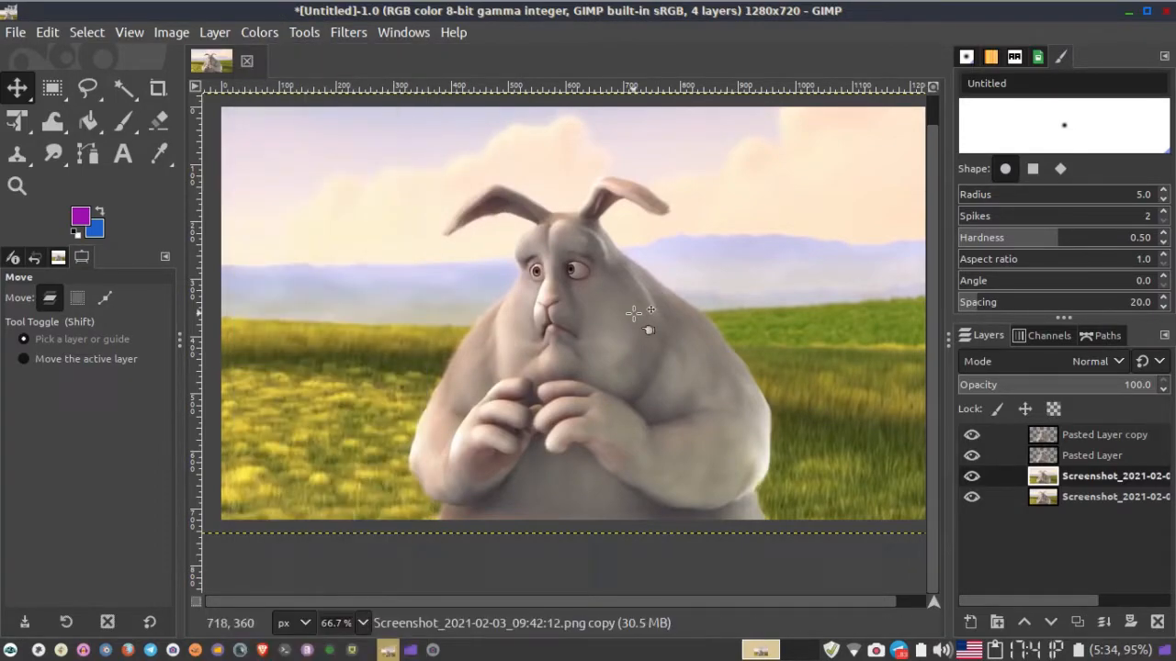
pyautogui.click(265, 34)
pyautogui.click(282, 147)
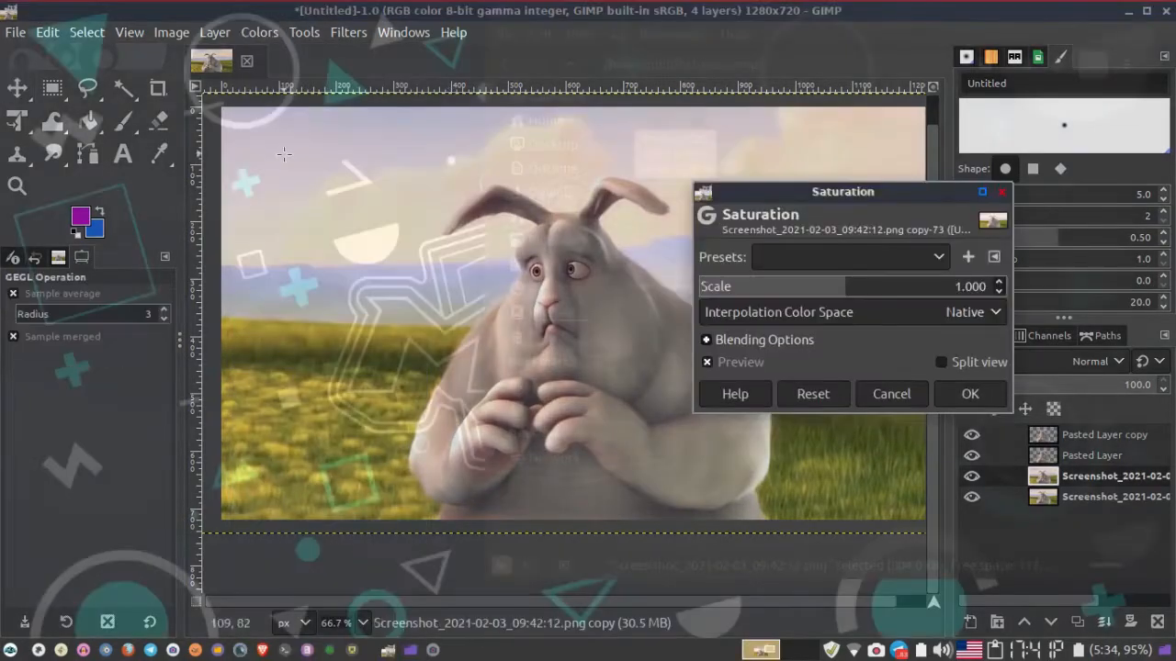
pyautogui.moveTo(749, 286); pyautogui.dragTo(469, 291)
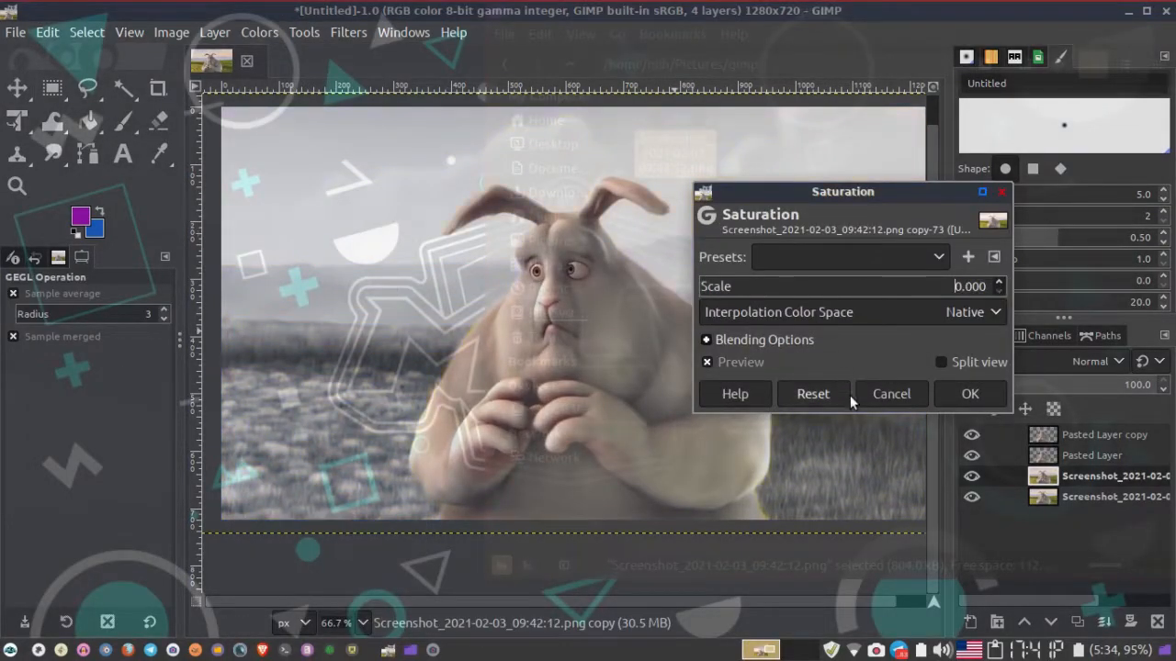
pyautogui.click(1002, 401)
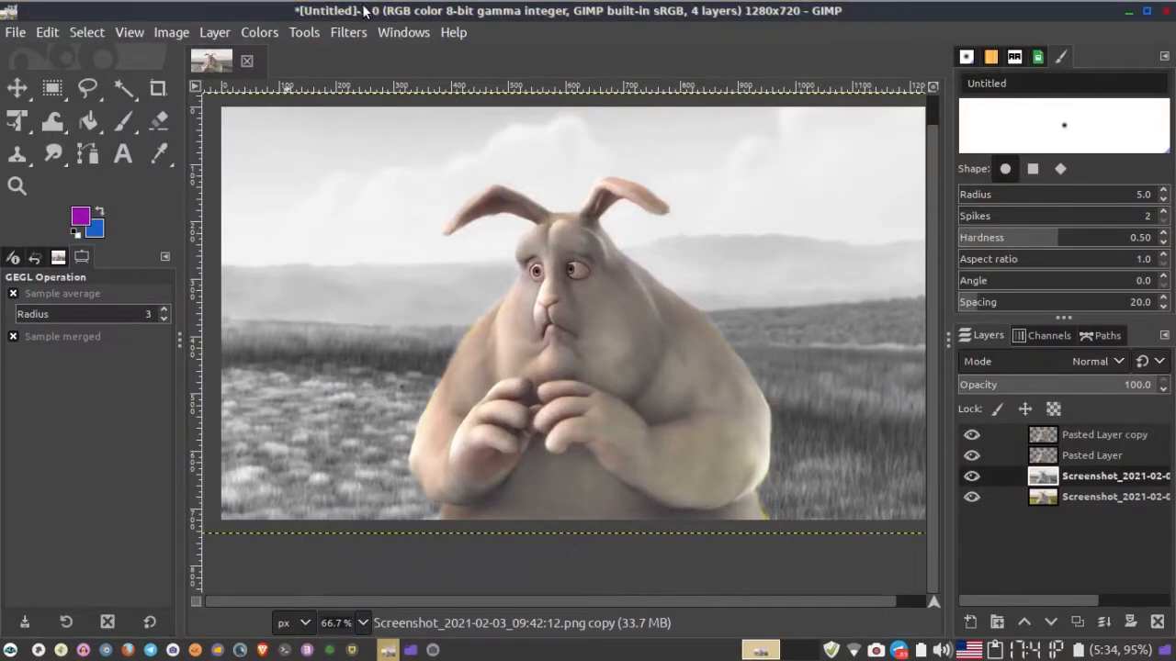
# Step: Apply a Lens Blur with an adjusted radius to the desaturated screenshot layer
pyautogui.click(302, 33)
pyautogui.moveTo(340, 35)
pyautogui.moveTo(389, 156)
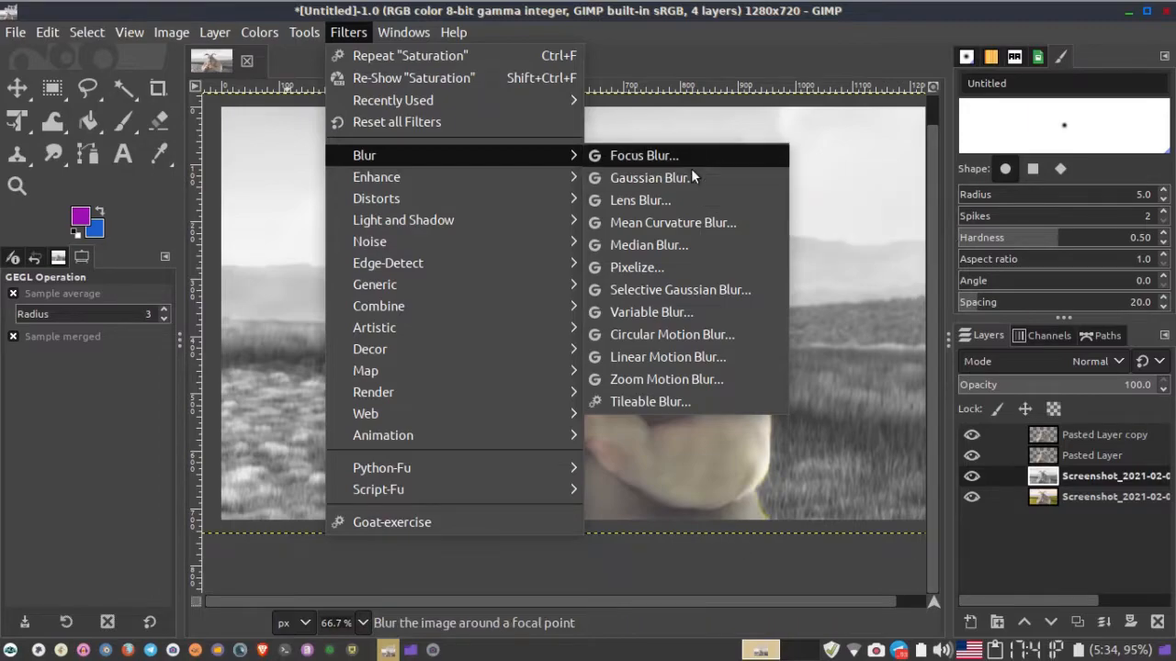
pyautogui.click(688, 199)
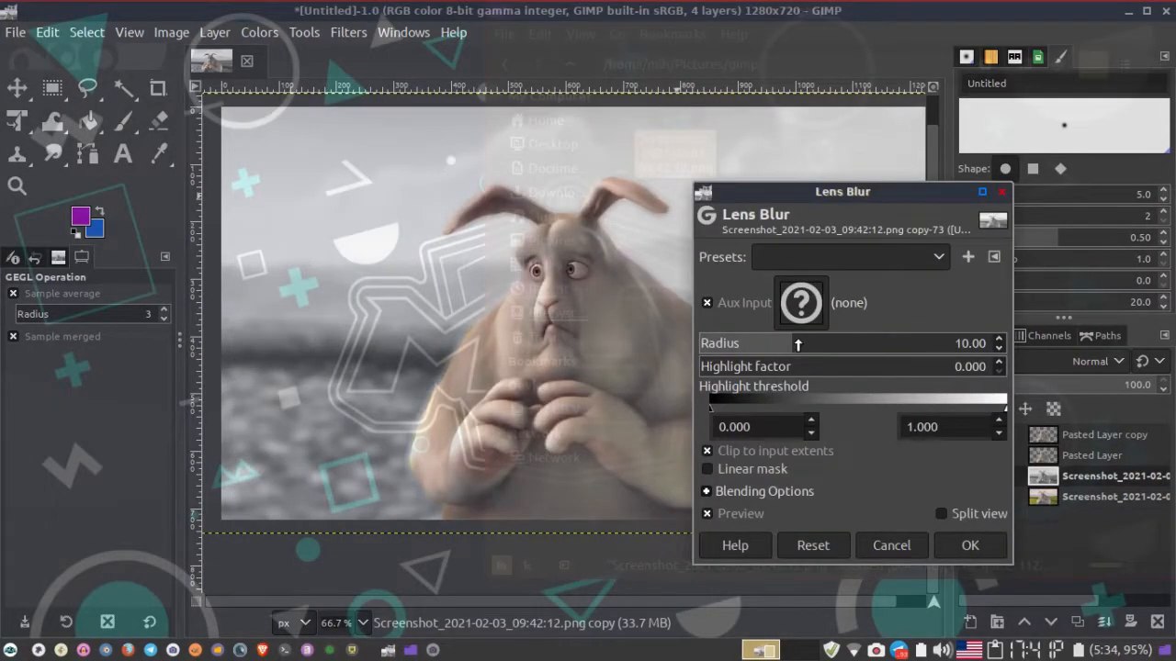
pyautogui.moveTo(749, 343); pyautogui.dragTo(739, 343)
pyautogui.click(967, 544)
pyautogui.scroll(-2, 593, 431)
pyautogui.scroll(3, 593, 430)
pyautogui.scroll(-1, 585, 426)
pyautogui.moveTo(537, 433); pyautogui.dragTo(656, 399)
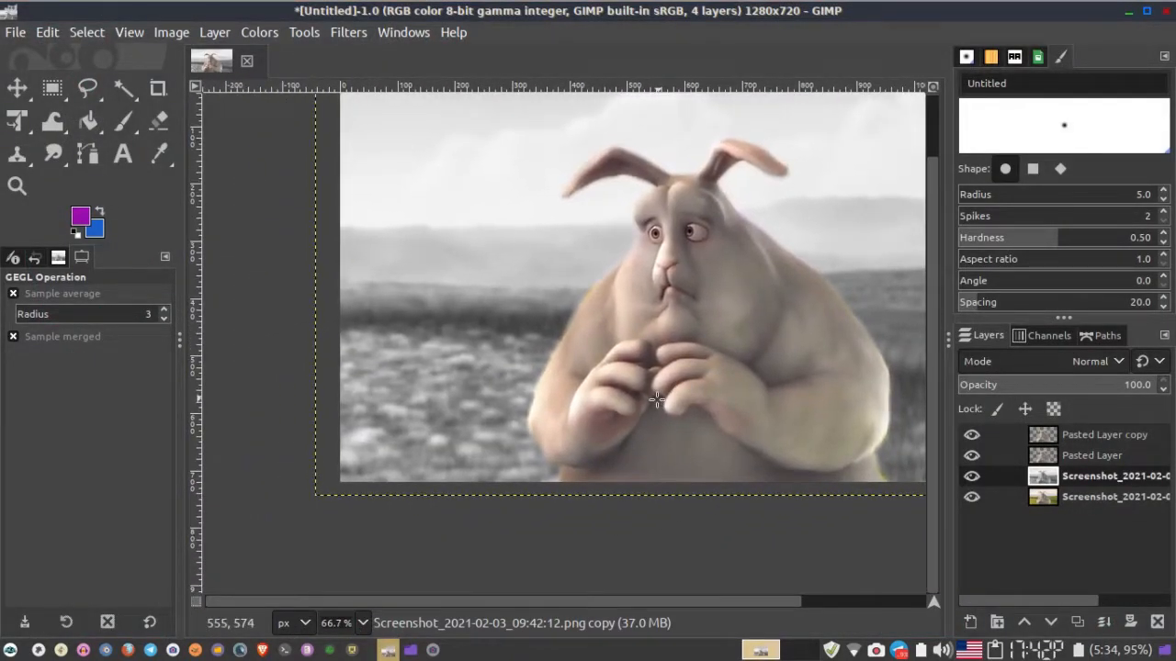
pyautogui.hscroll(3, 747, 380)
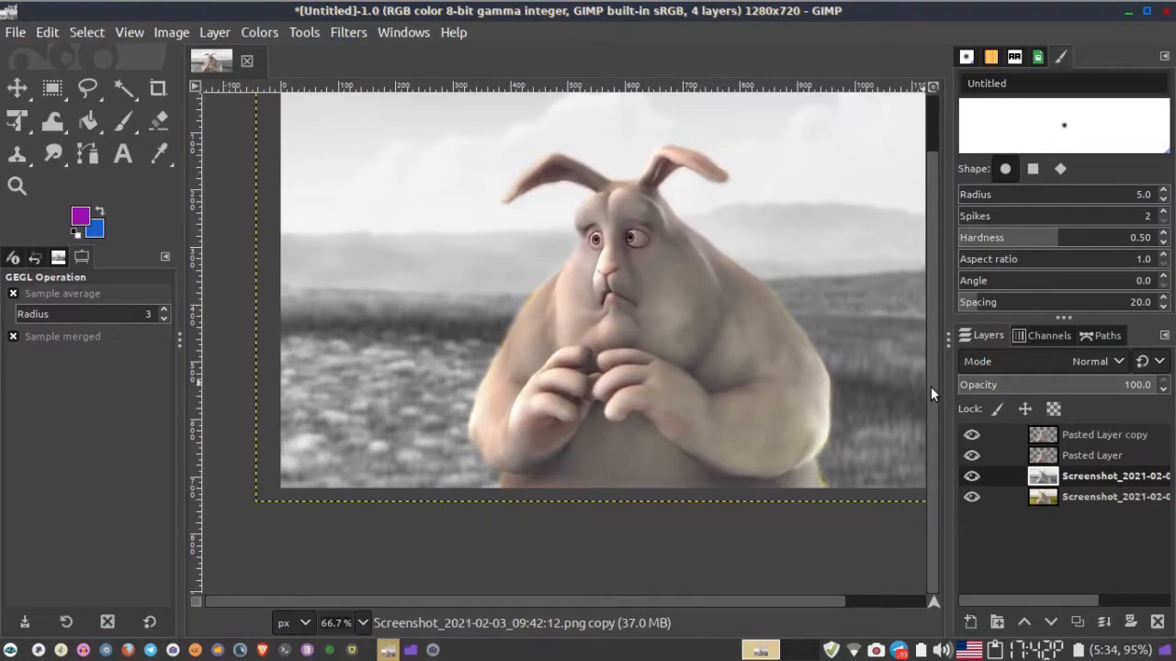
# Step: Turn the alpha of the Pasted Layer into a selection around the rabbit
pyautogui.click(1024, 463)
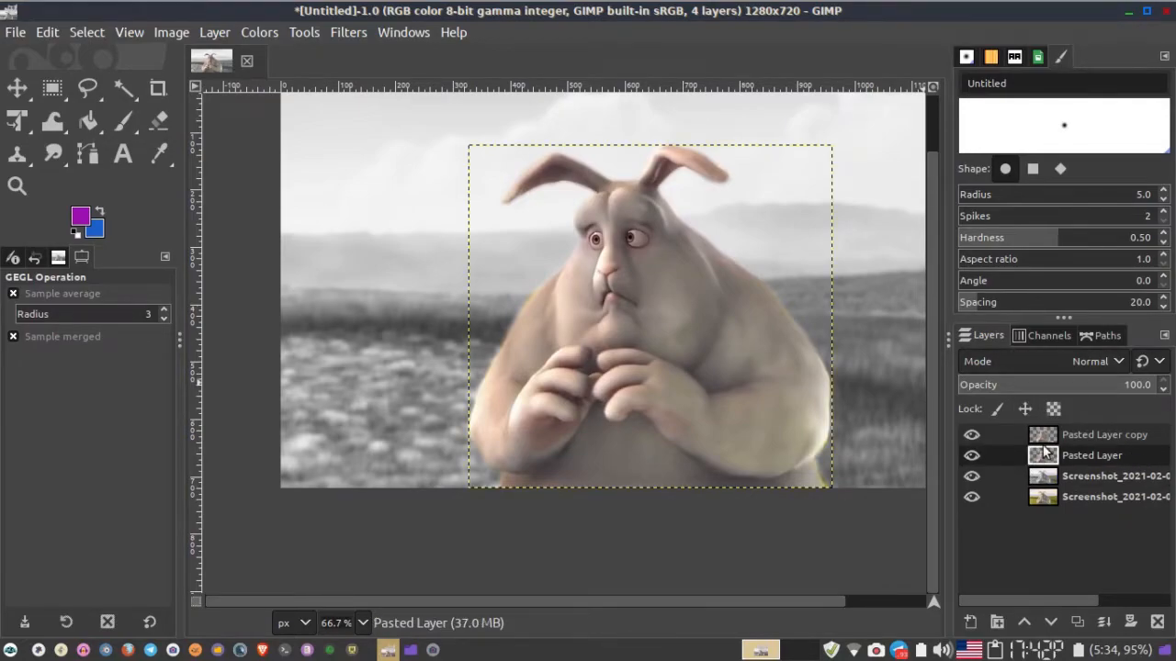
pyautogui.click(1004, 440)
pyautogui.click(1021, 457)
pyautogui.rightClick(1036, 457)
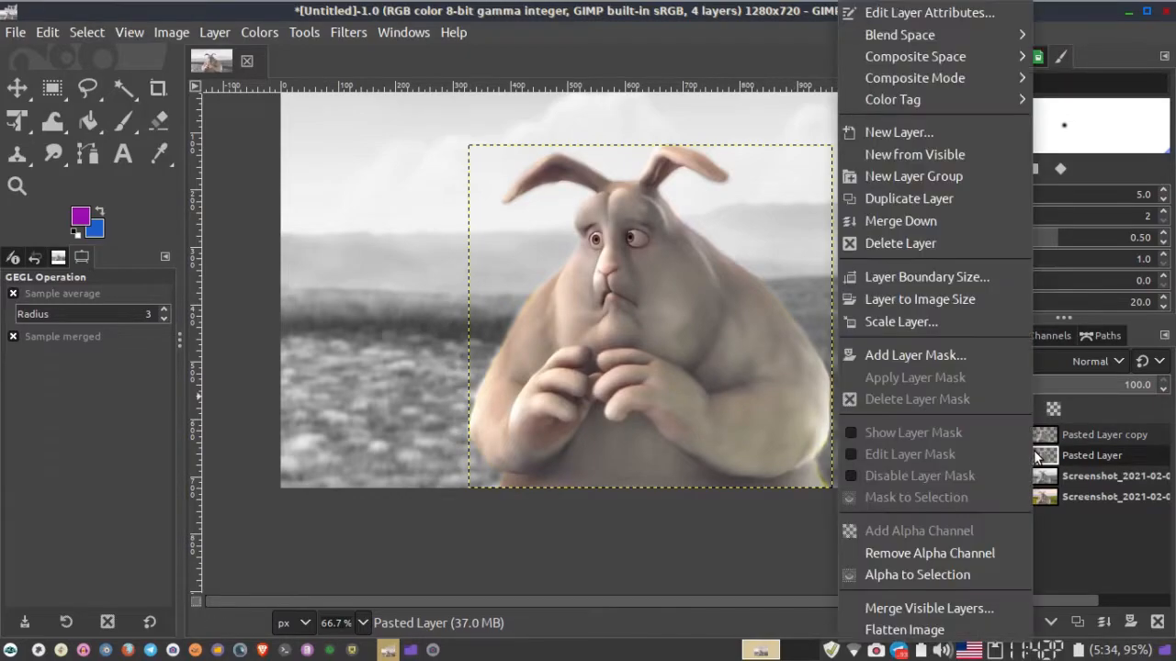
pyautogui.click(904, 576)
pyautogui.moveTo(830, 467); pyautogui.dragTo(745, 461)
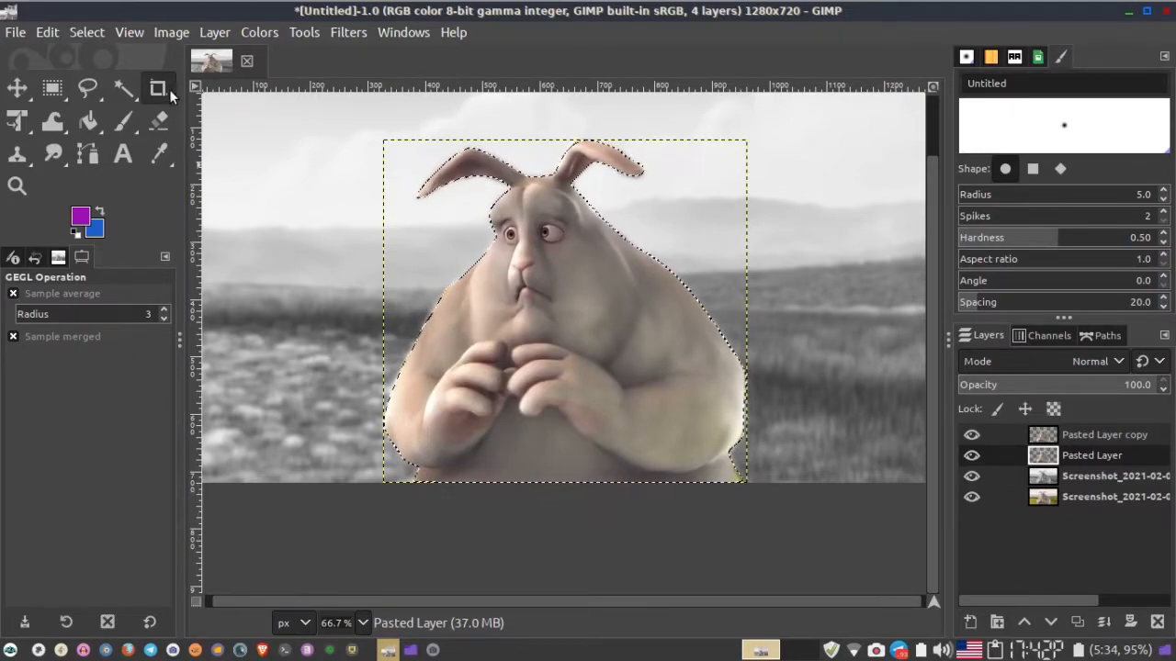
# Step: Grow the rabbit selection by 10 px
pyautogui.click(94, 31)
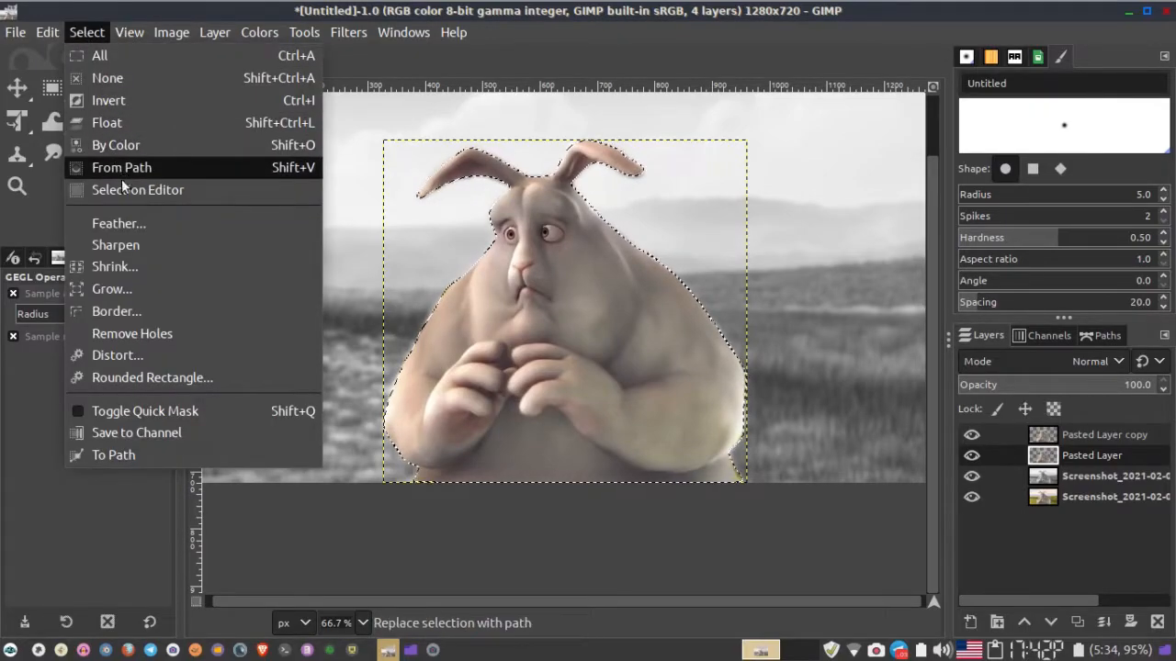
pyautogui.click(124, 291)
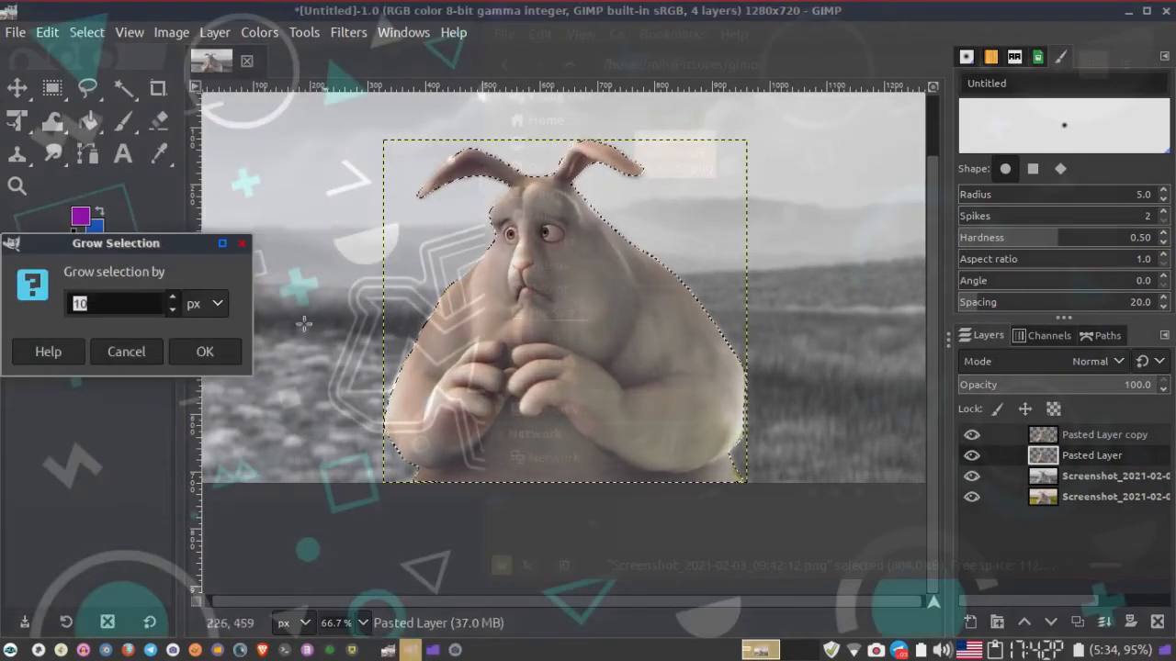
pyautogui.moveTo(108, 310); pyautogui.dragTo(66, 304)
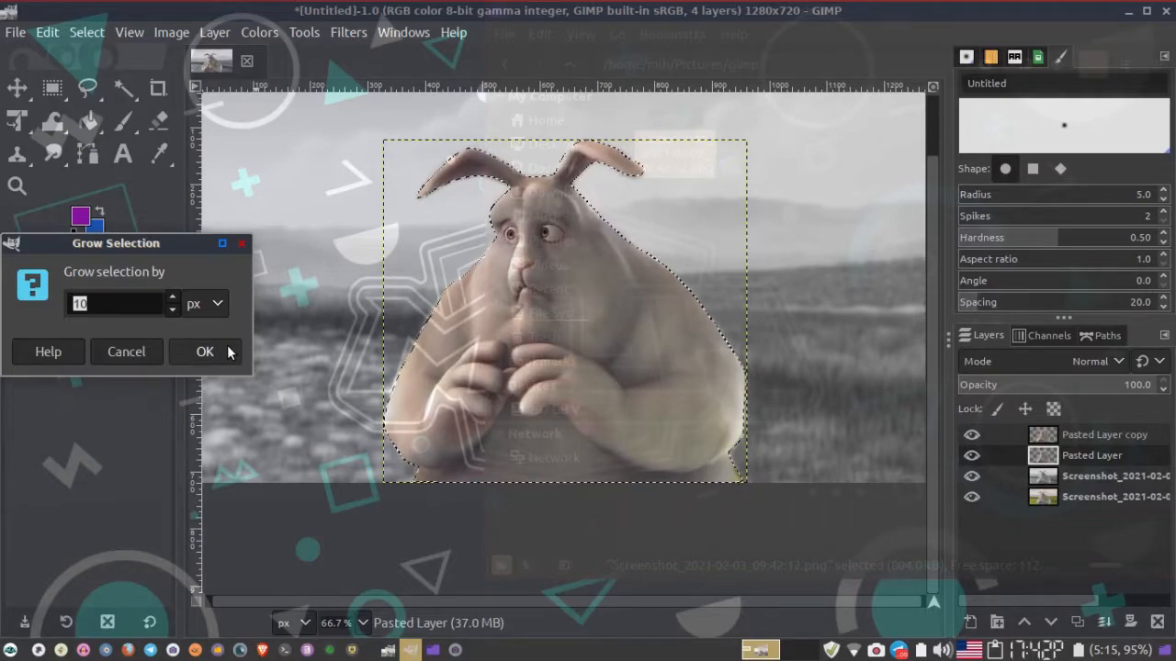
pyautogui.click(130, 294)
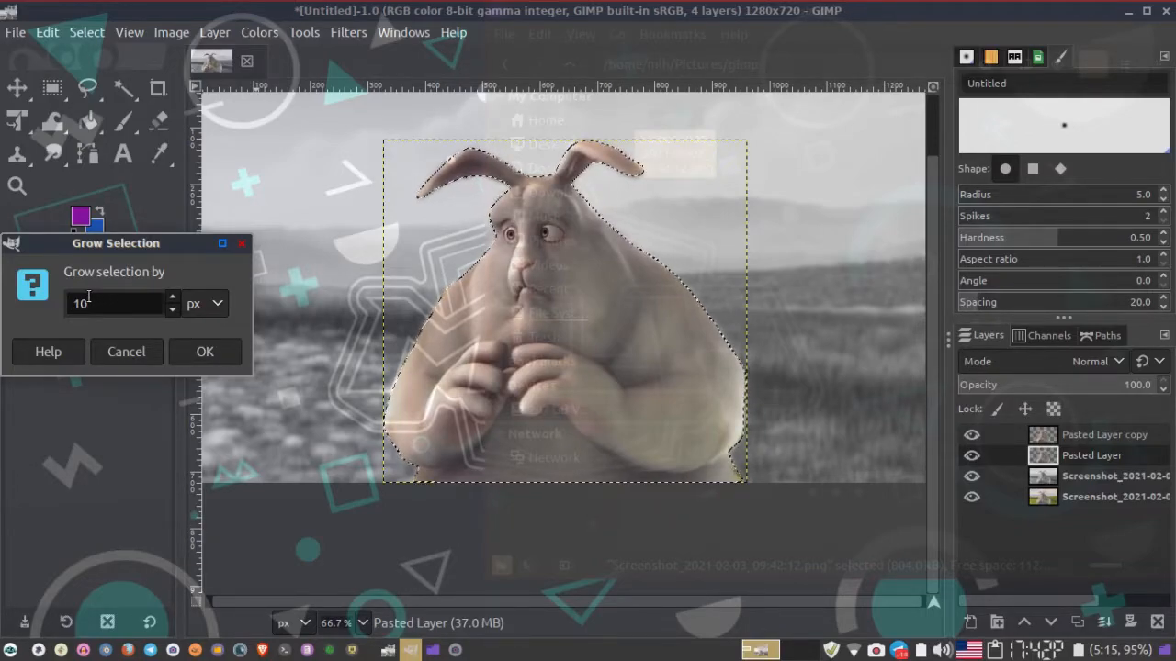
pyautogui.moveTo(89, 306); pyautogui.dragTo(53, 316)
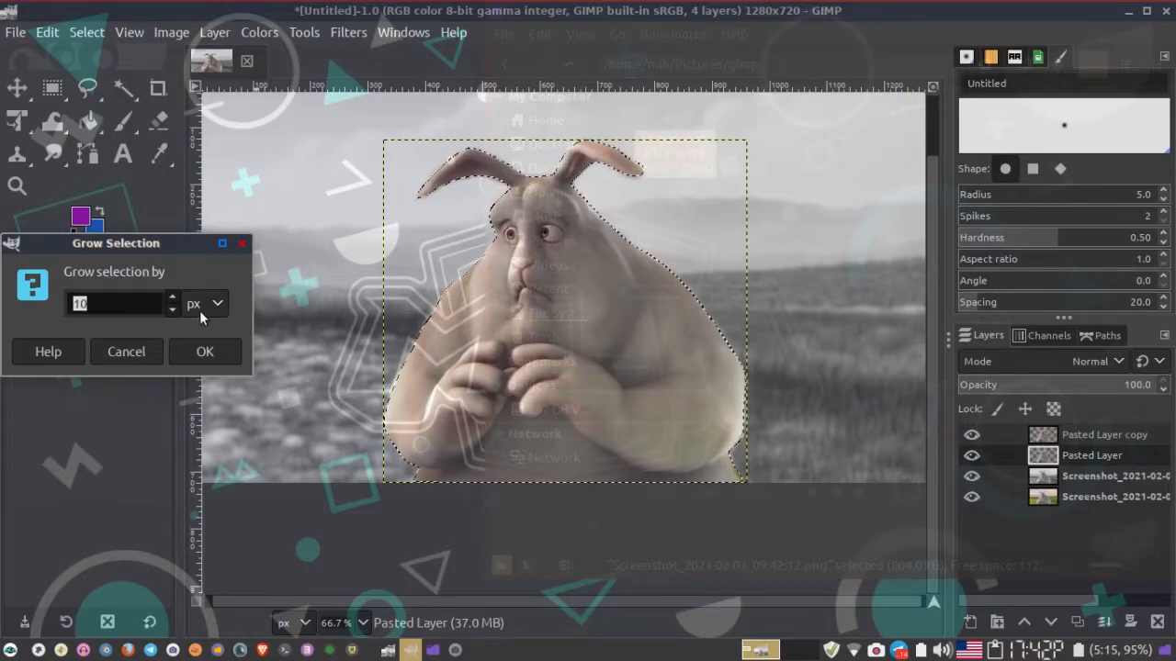
pyautogui.click(204, 352)
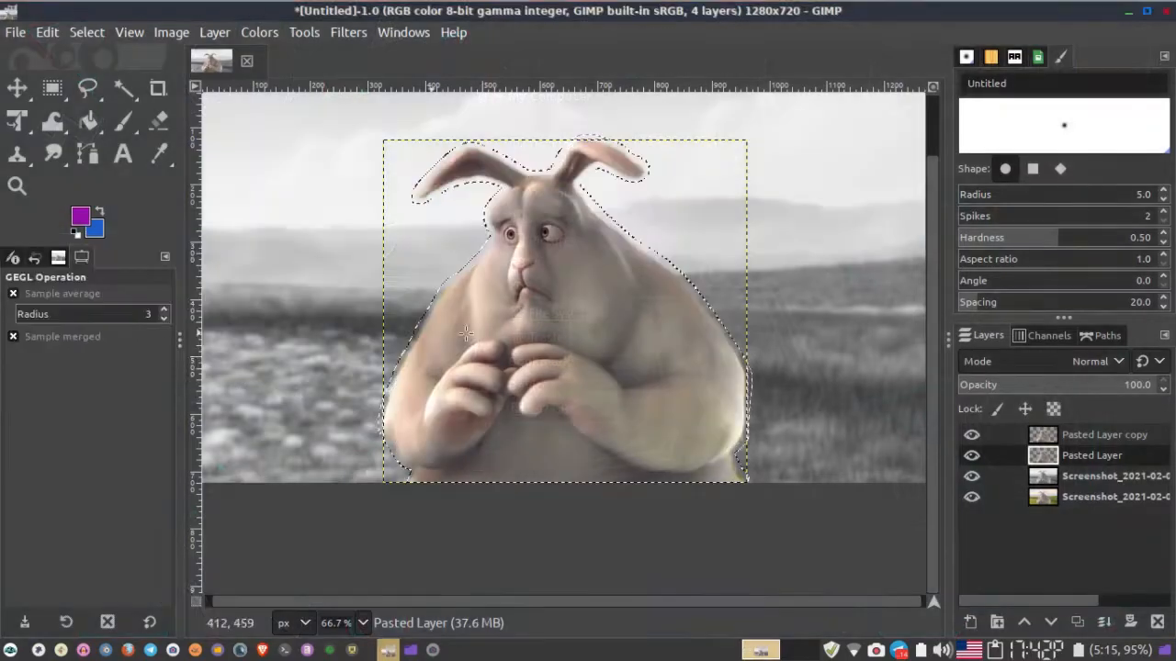
# Step: Add a new 1280 × 720 px layer filled with transparency above the Pasted Layer
pyautogui.click(967, 623)
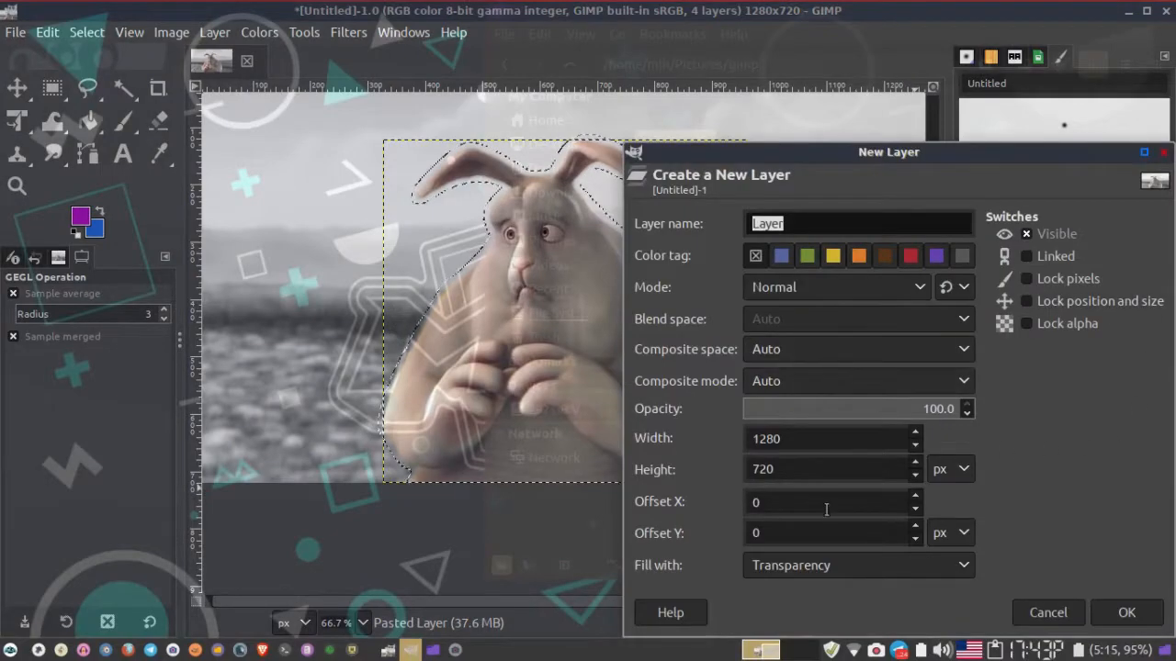
pyautogui.click(813, 562)
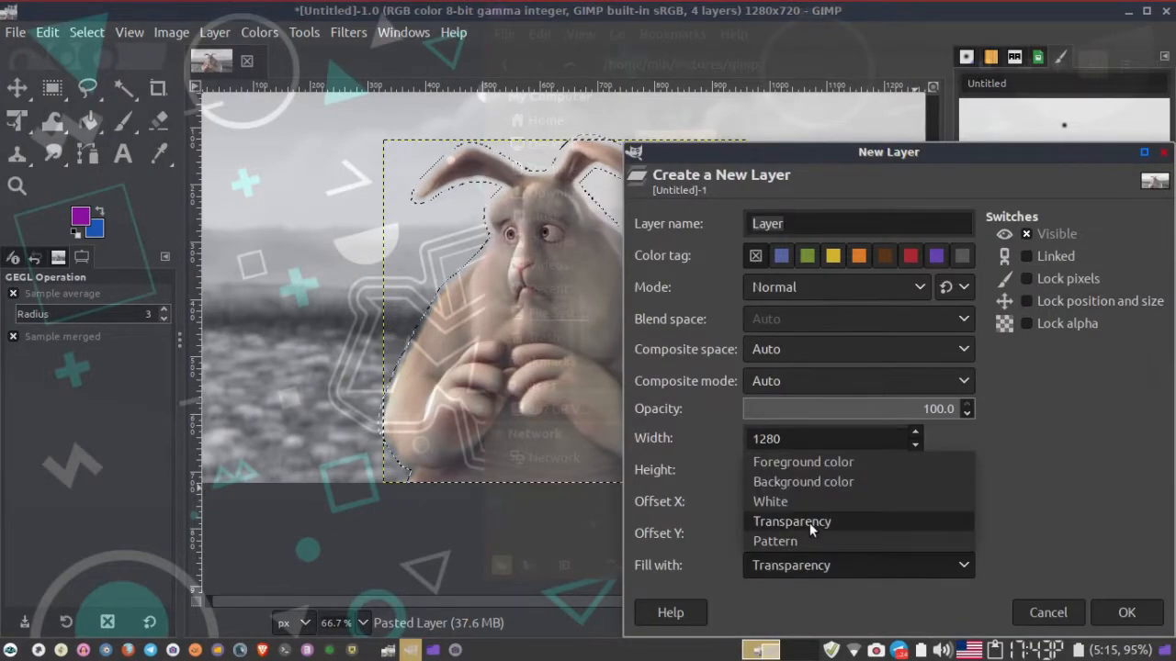
pyautogui.click(809, 523)
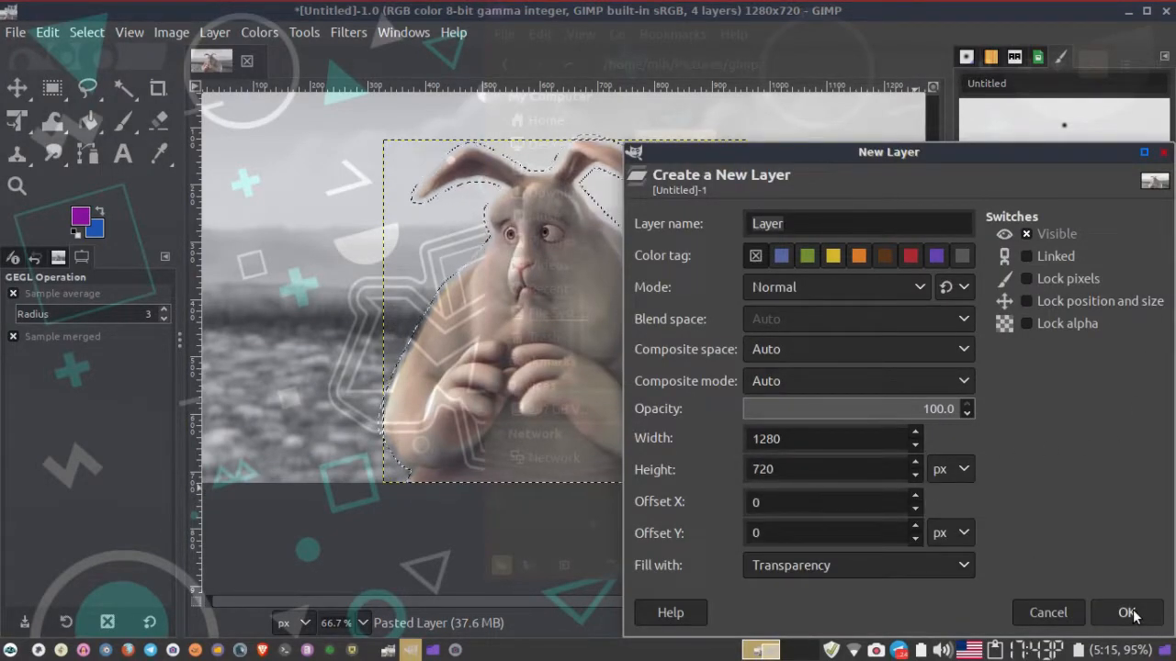
pyautogui.click(1130, 613)
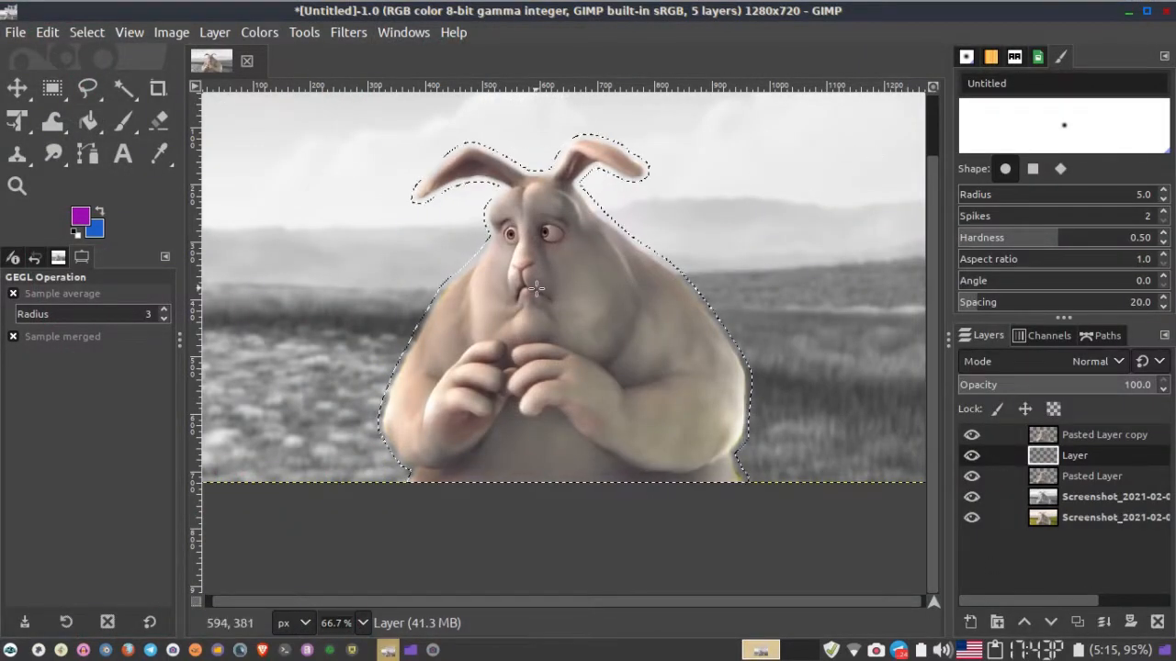
# Step: Set the foreground colour to white (ffffff)
pyautogui.click(86, 215)
pyautogui.moveTo(87, 203); pyautogui.dragTo(2, 15)
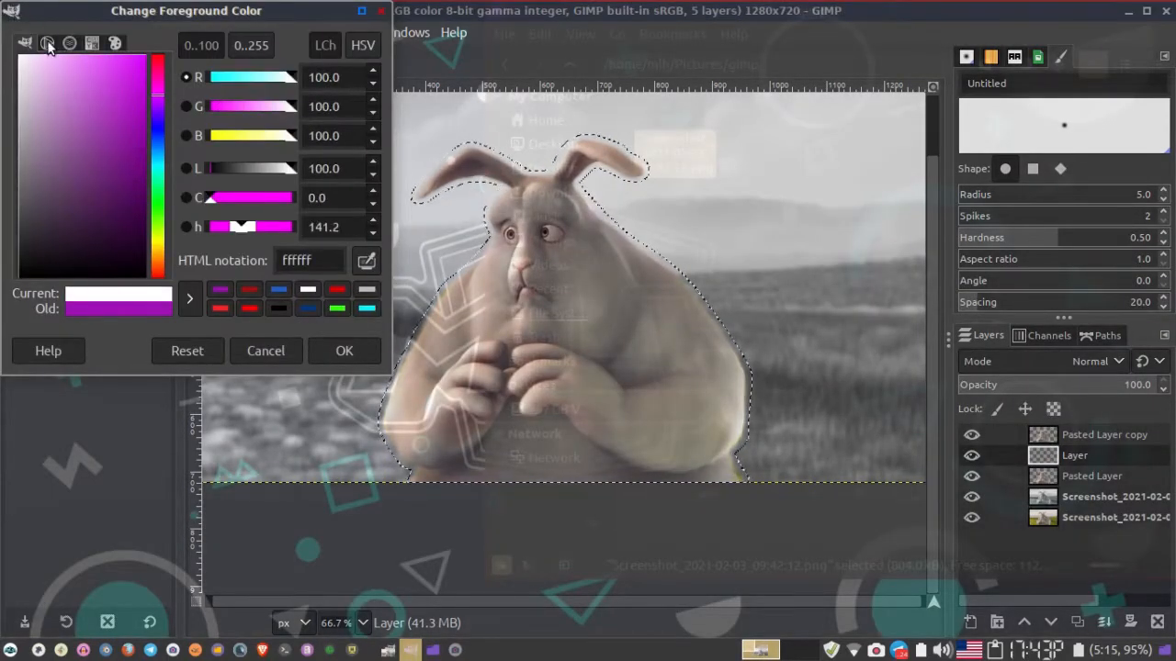
pyautogui.click(340, 349)
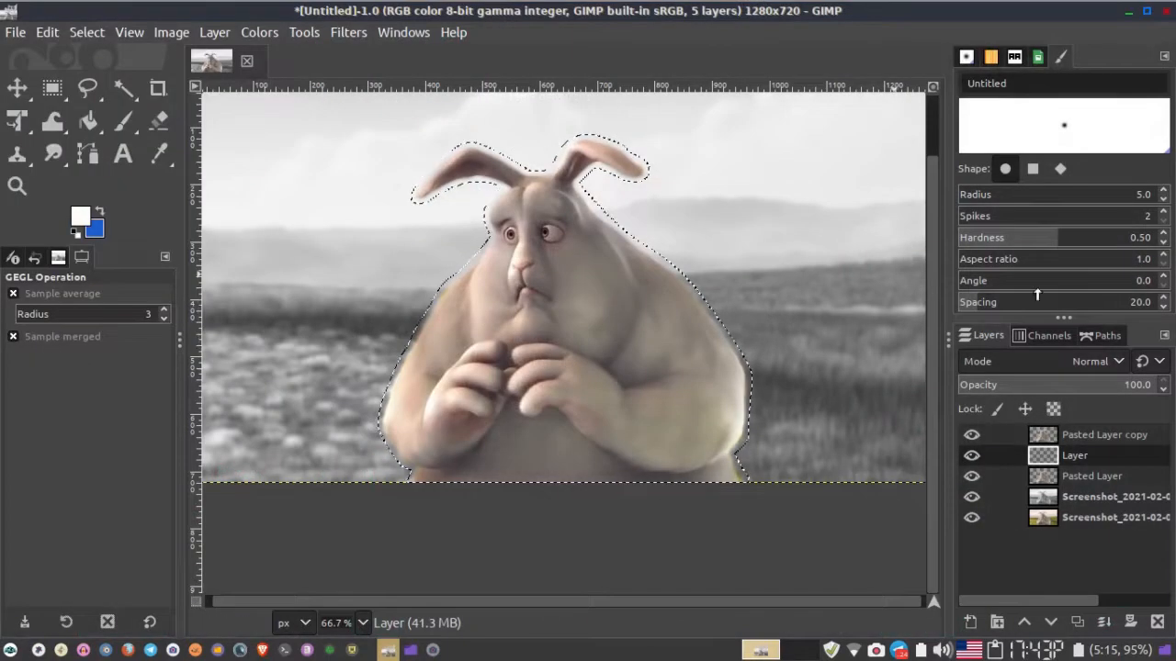
# Step: Fill the grown selection on the new layer with the foreground colour and clear the selection
pyautogui.click(47, 32)
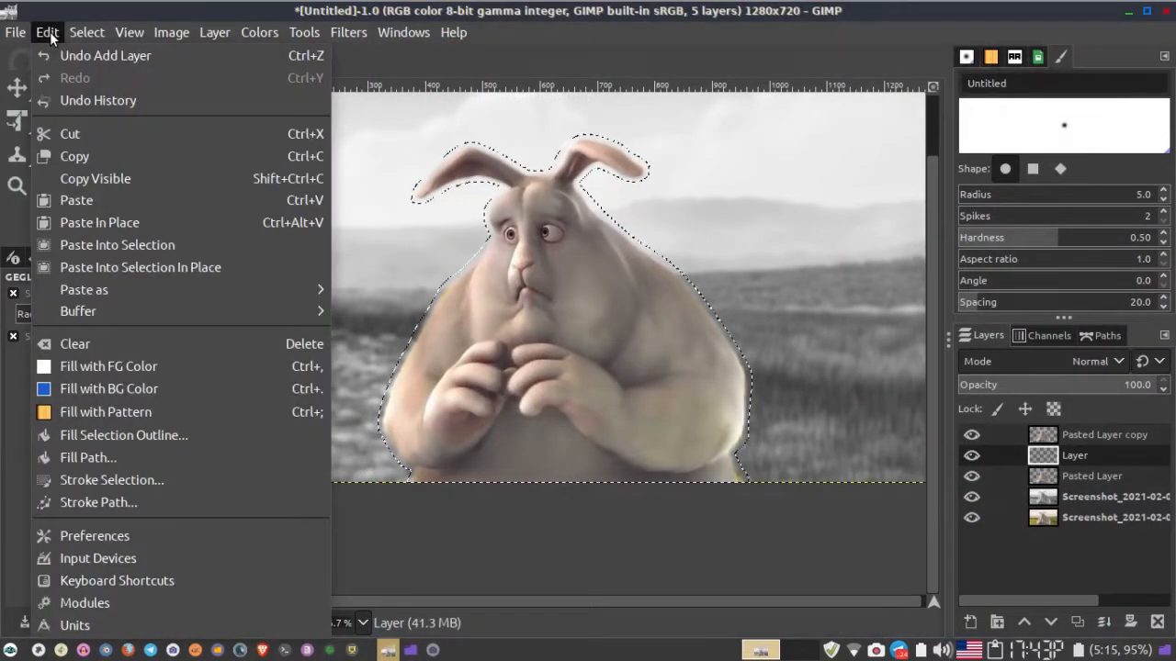
pyautogui.click(215, 369)
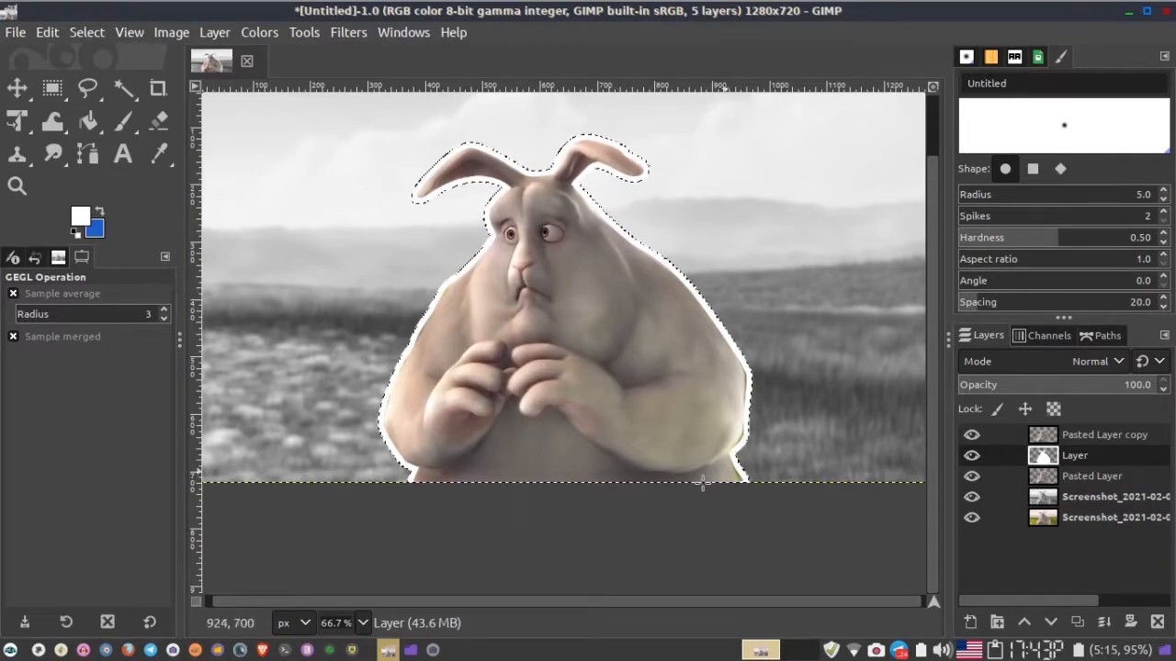
pyautogui.click(97, 37)
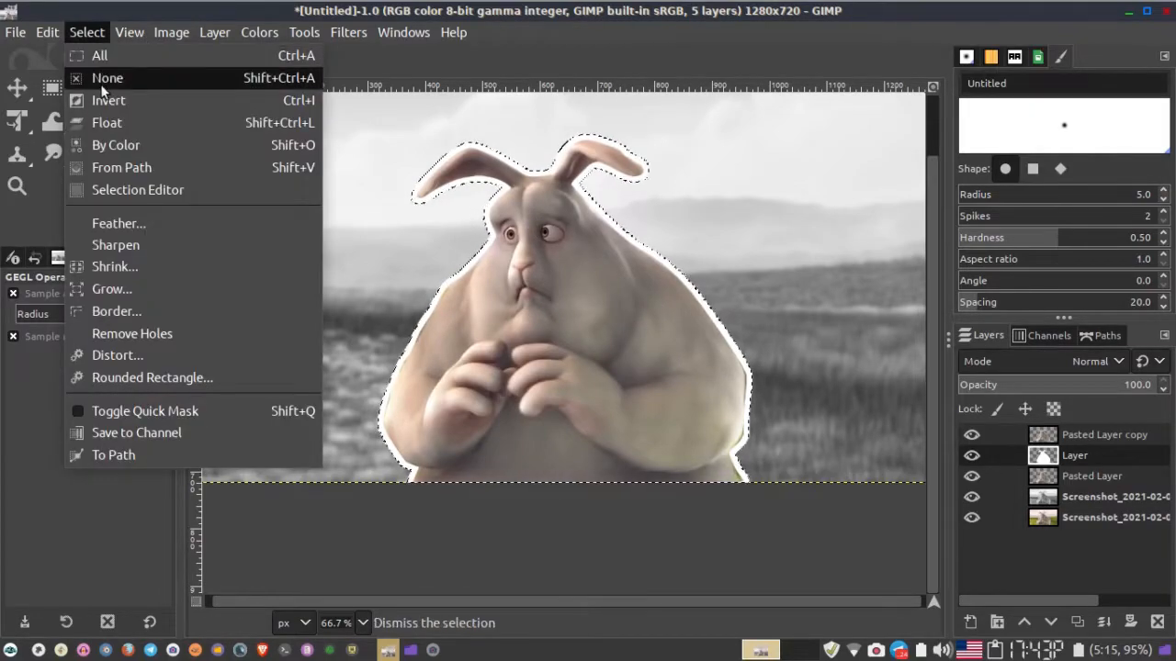
pyautogui.click(107, 78)
pyautogui.hscroll(-5, 574, 390)
pyautogui.scroll(-1, 574, 390)
pyautogui.scroll(1, 574, 391)
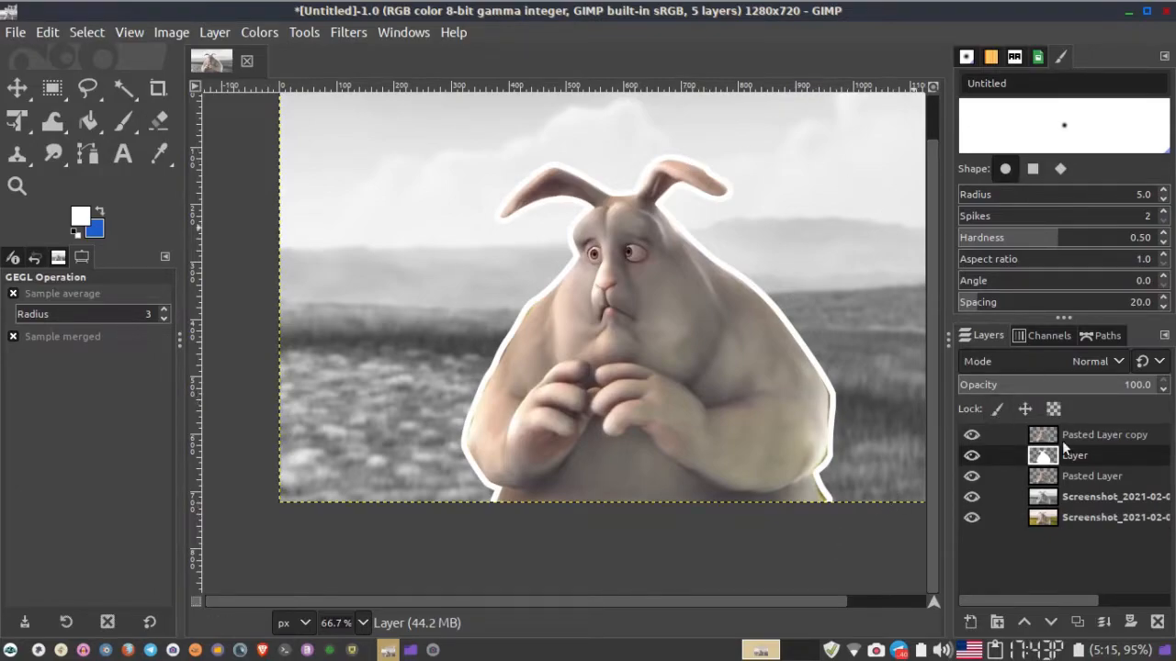
# Step: Colorize the blurred grey screenshot layer teal with hue 0.5000, saturation 0.5000 and a slightly lower lightness
pyautogui.click(1084, 496)
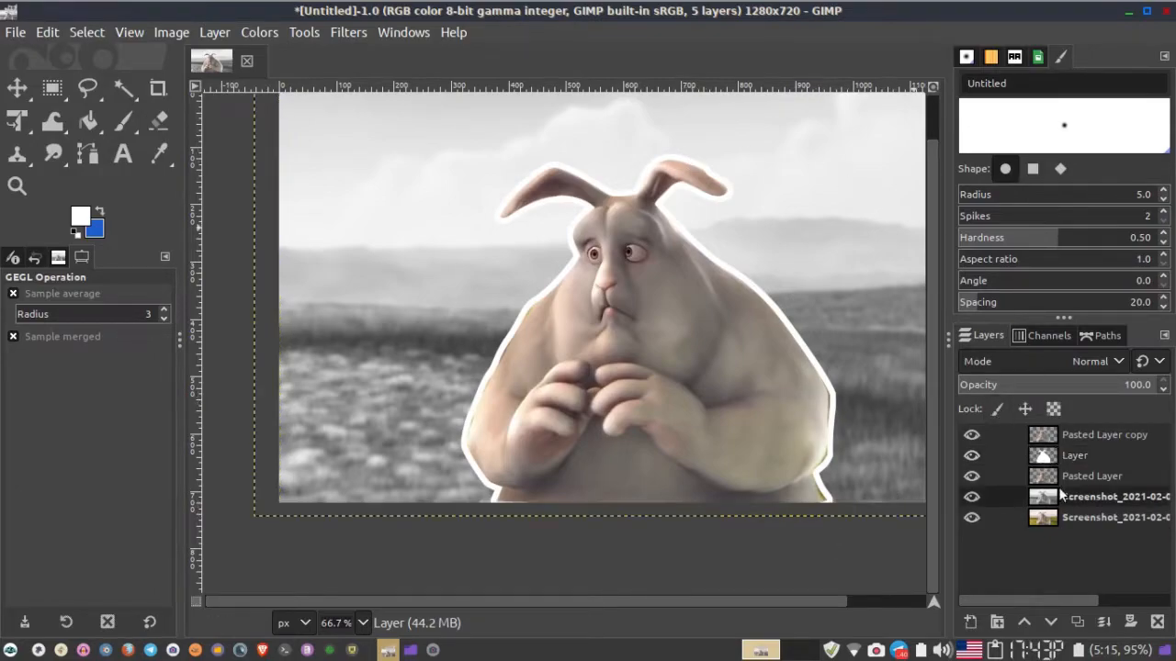
pyautogui.click(260, 32)
pyautogui.click(338, 528)
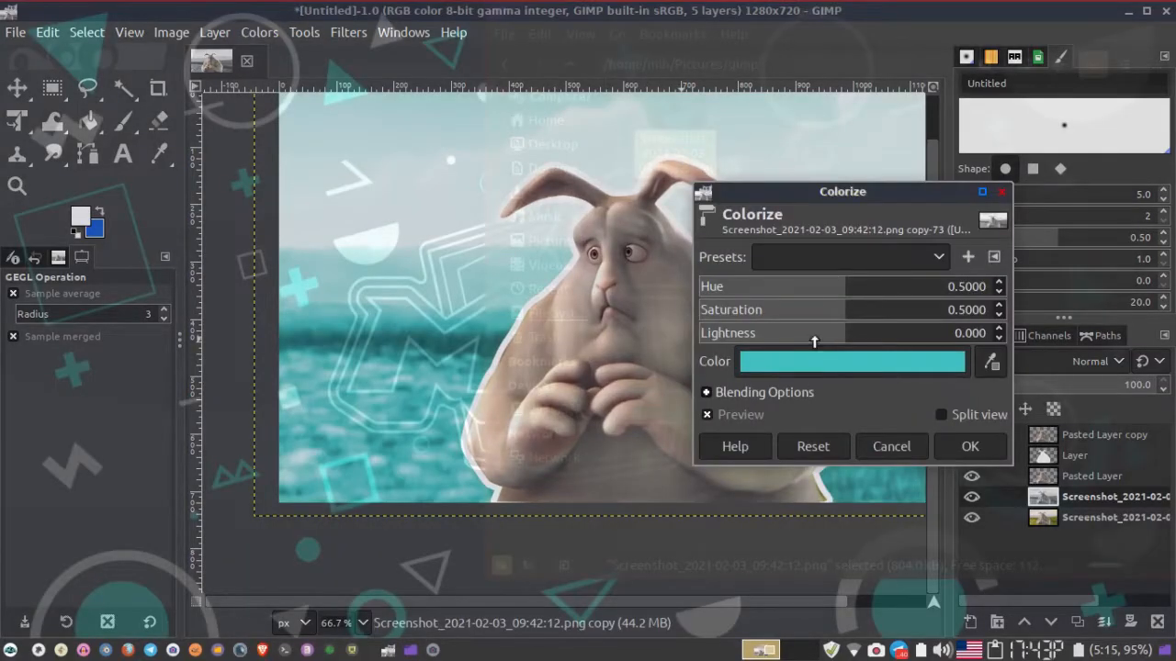
pyautogui.moveTo(814, 342)
pyautogui.mouseDown()
pyautogui.moveTo(881, 333)
pyautogui.moveTo(771, 334)
pyautogui.moveTo(798, 333)
pyautogui.mouseUp()
pyautogui.click(975, 446)
pyautogui.moveTo(662, 464); pyautogui.dragTo(585, 482)
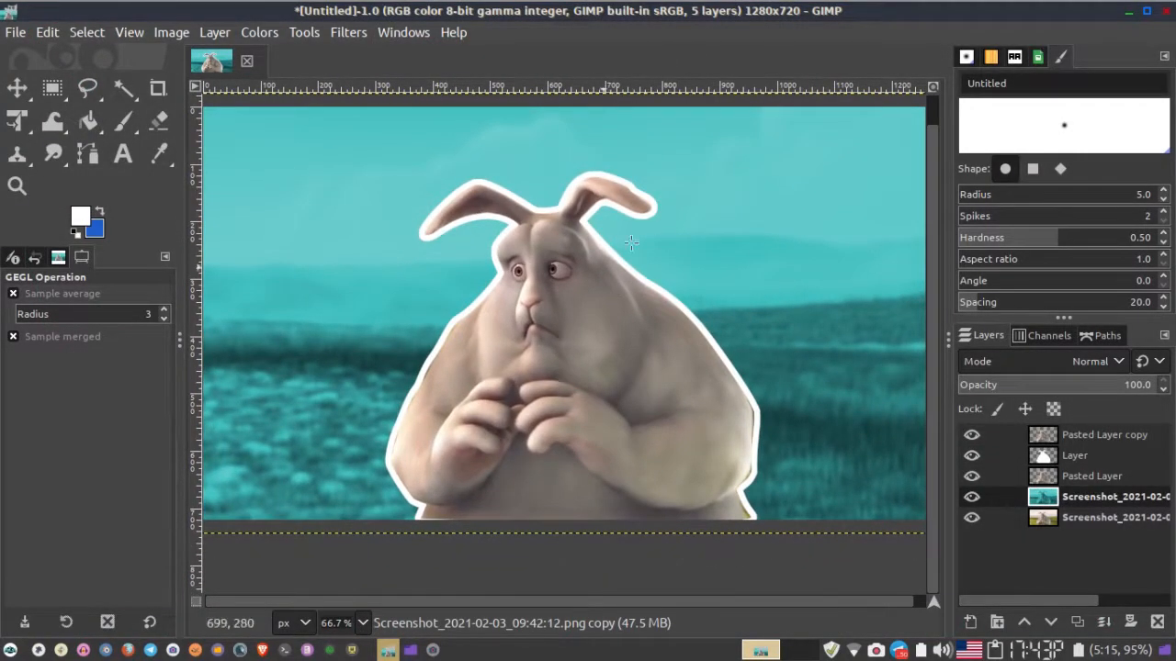
# Step: Hide the white-filled layer and make Pasted Layer copy the active layer
pyautogui.click(971, 456)
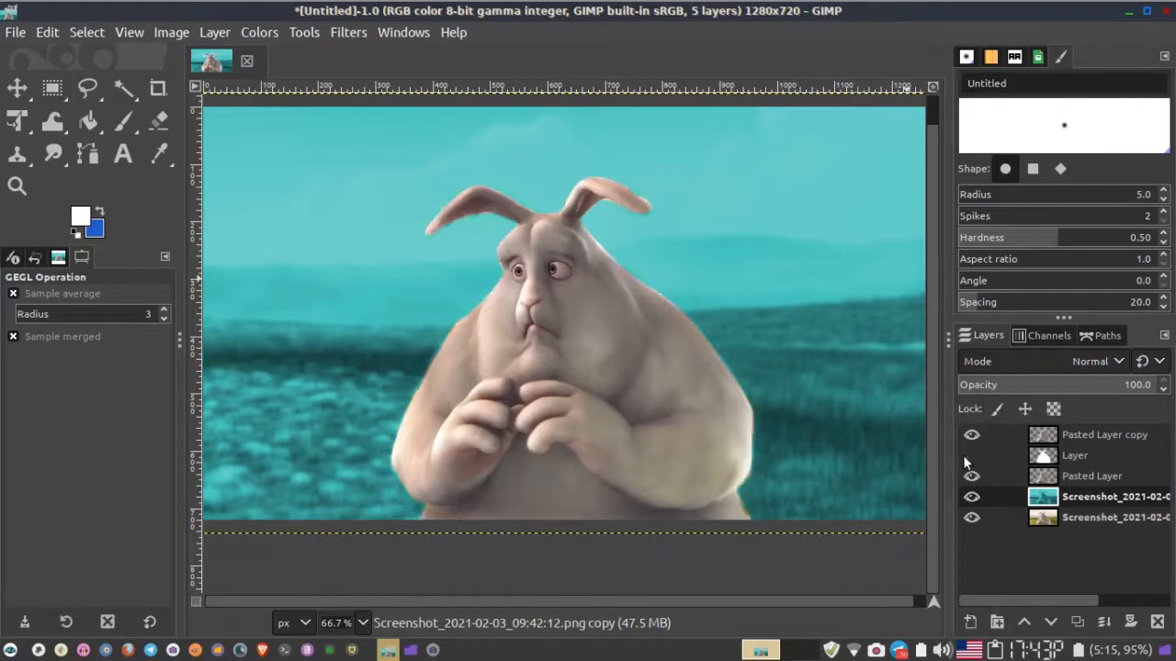
pyautogui.click(1024, 436)
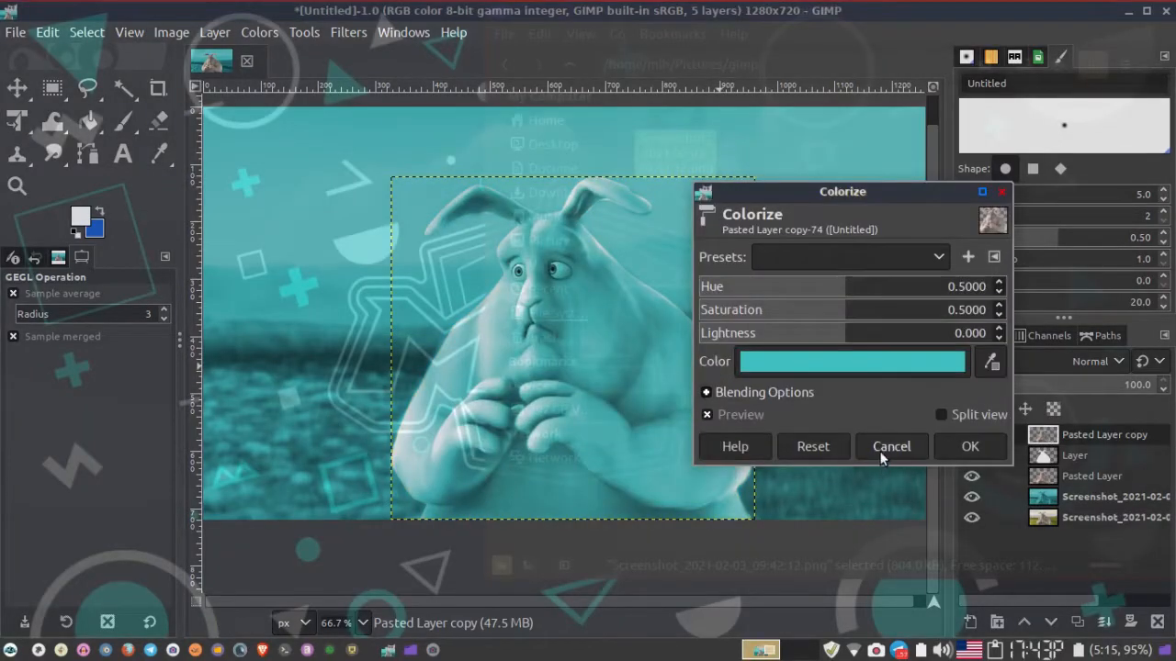
pyautogui.click(887, 449)
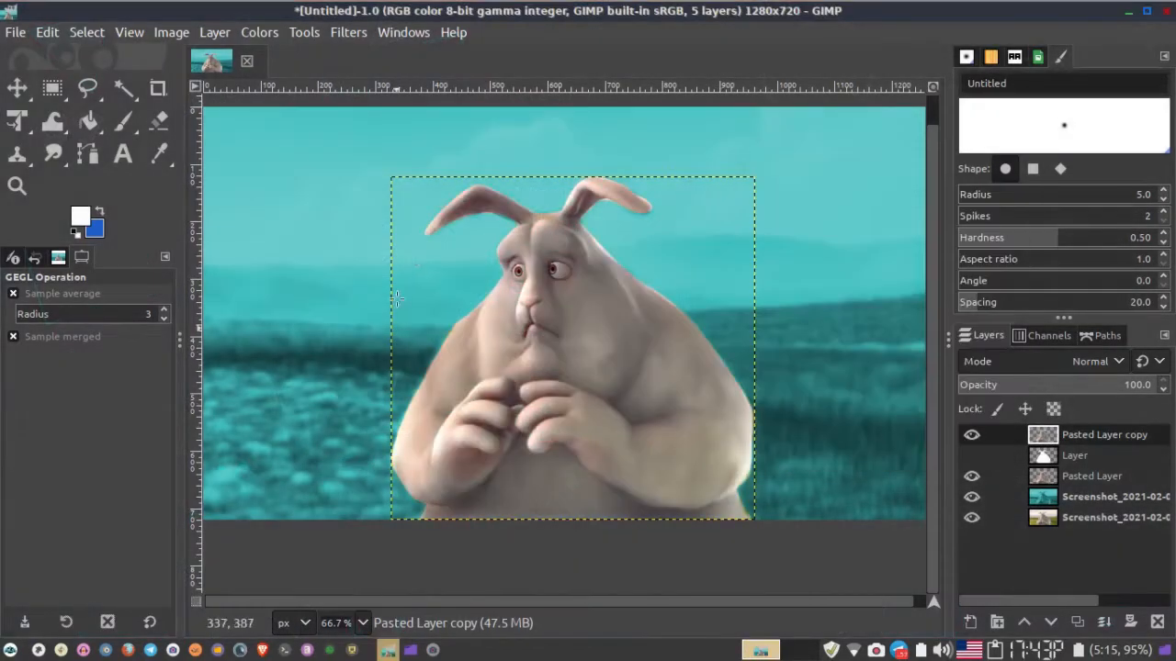
# Step: Add a black Drop Shadow to Pasted Layer copy with X and Y -10.066, blur radius 8.66 and opacity 0.776
pyautogui.click(342, 32)
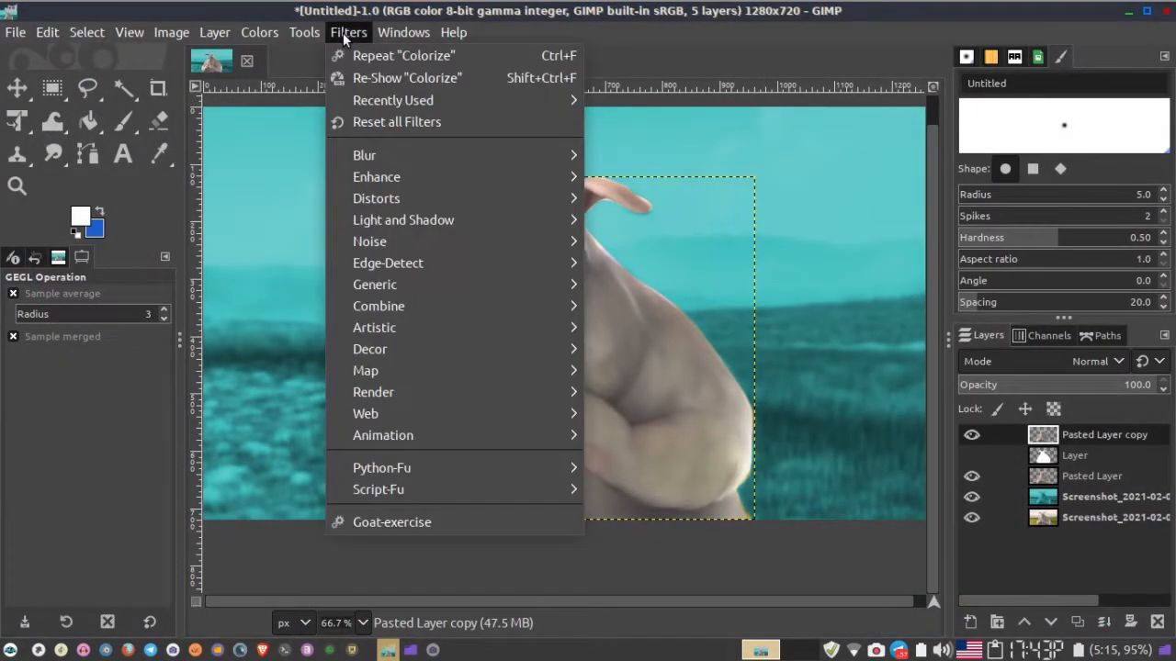
pyautogui.moveTo(349, 219)
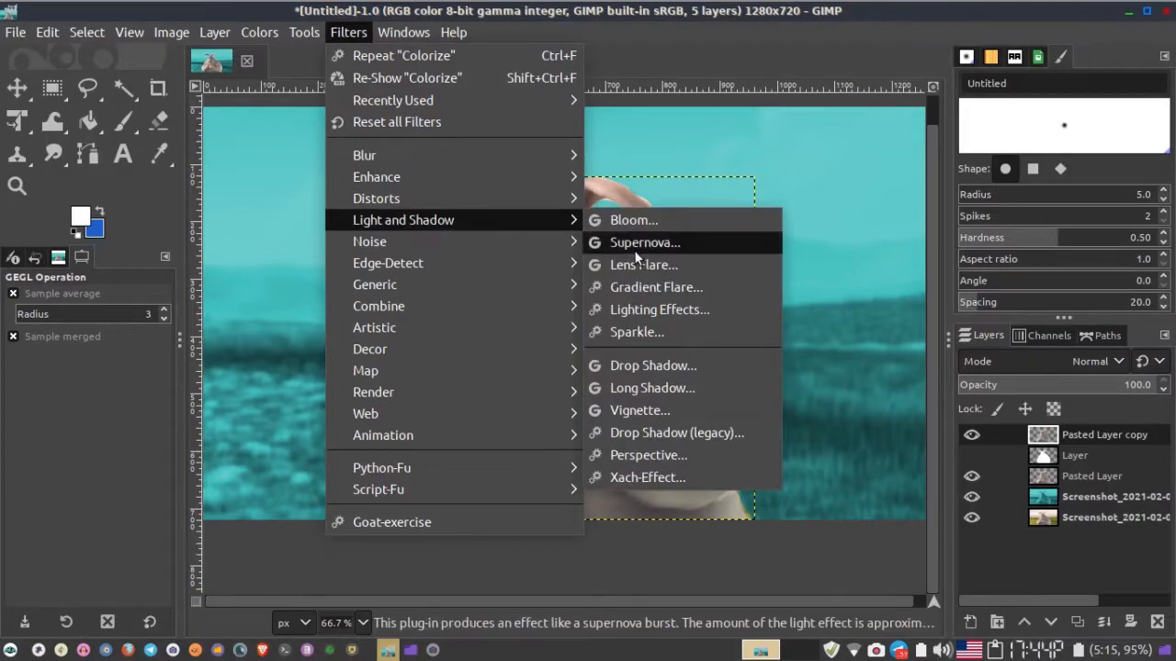
pyautogui.click(665, 365)
pyautogui.moveTo(826, 298)
pyautogui.mouseDown()
pyautogui.moveTo(786, 296)
pyautogui.moveTo(849, 299)
pyautogui.mouseUp()
pyautogui.click(722, 334)
pyautogui.moveTo(723, 335)
pyautogui.mouseDown()
pyautogui.moveTo(755, 336)
pyautogui.moveTo(726, 336)
pyautogui.mouseUp()
pyautogui.moveTo(831, 287); pyautogui.dragTo(796, 284)
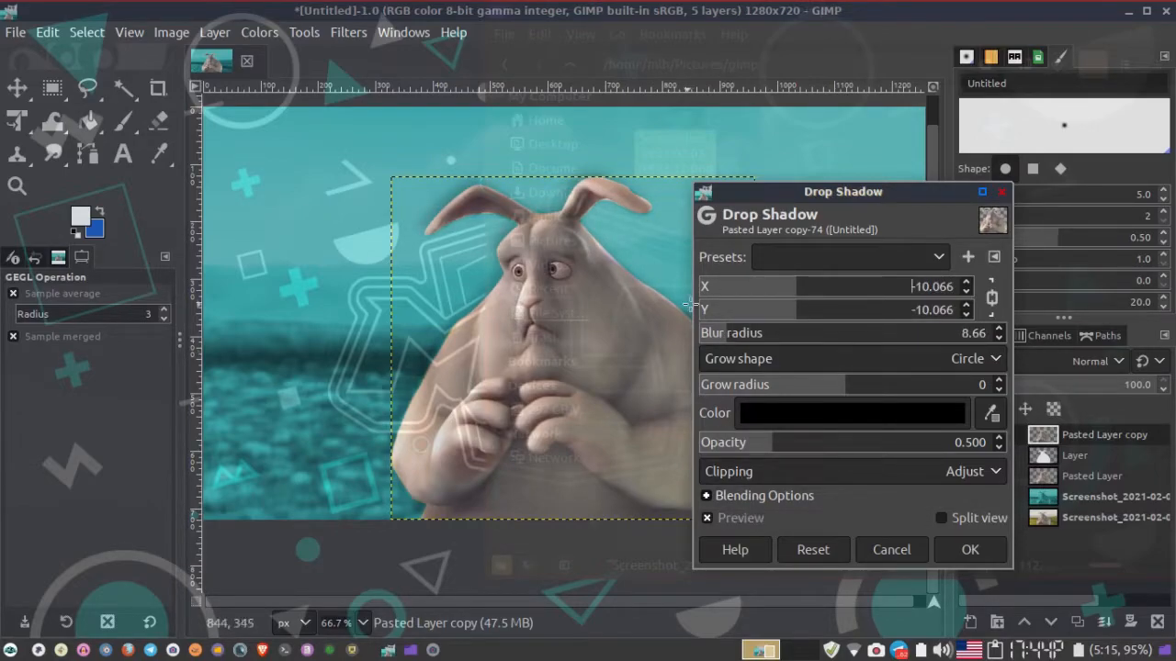
pyautogui.moveTo(778, 201); pyautogui.dragTo(860, 151)
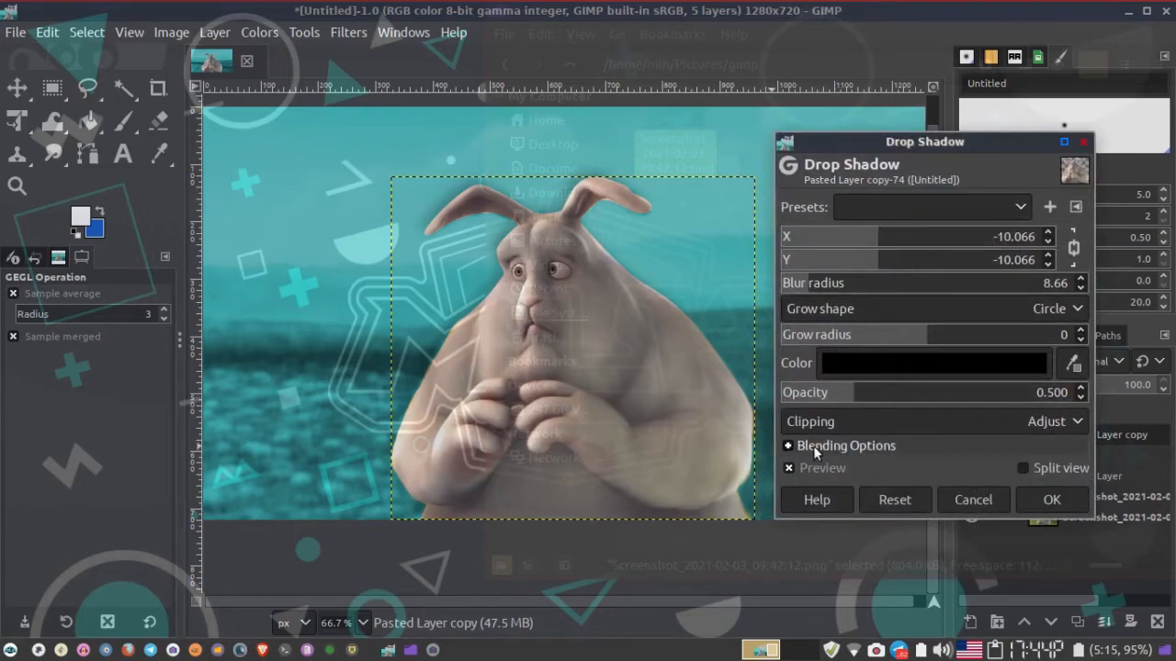
pyautogui.moveTo(845, 394); pyautogui.dragTo(896, 394)
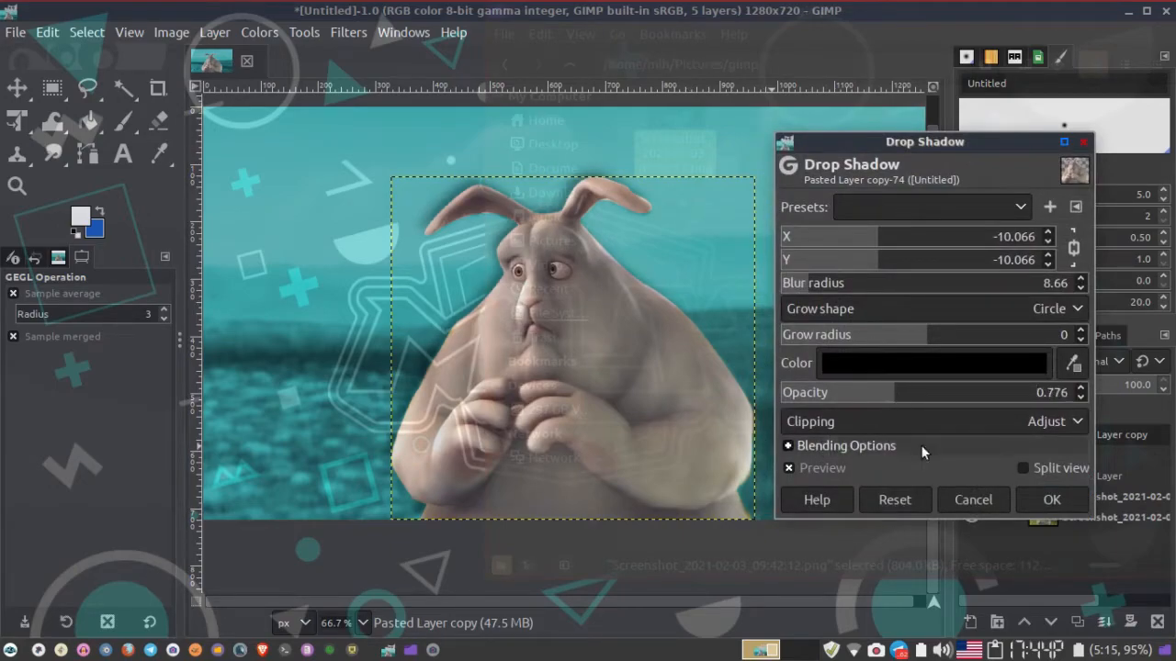
pyautogui.click(1060, 489)
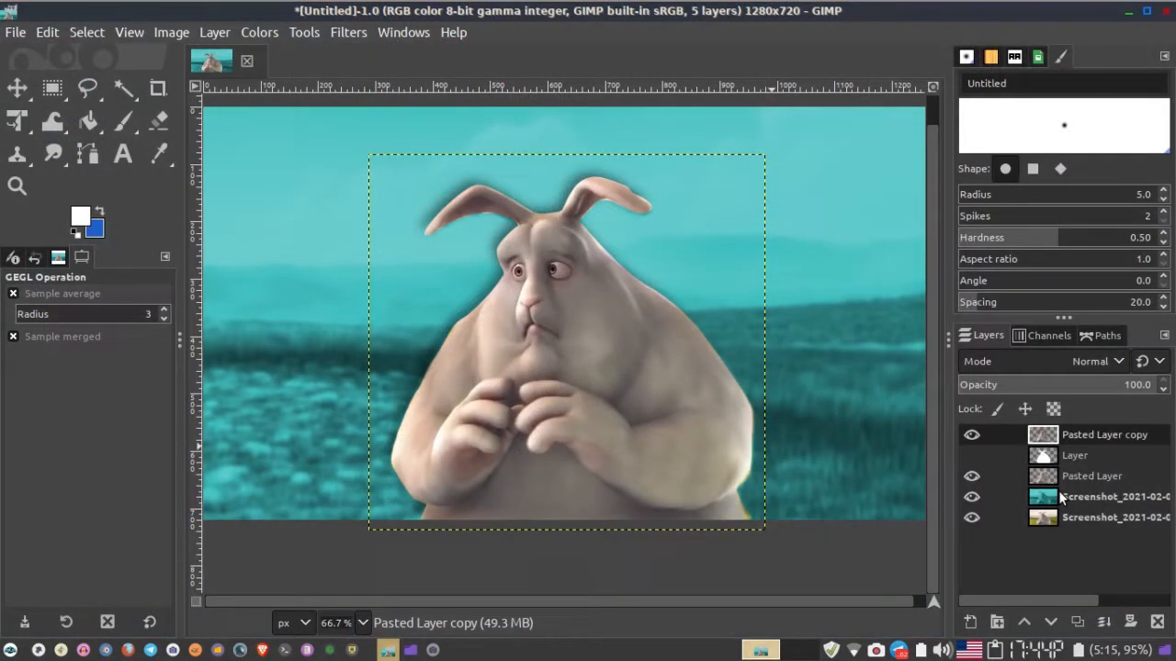
# Step: Show the white-filled layer, hide Pasted Layer copy, and move Pasted Layer to the top of the layer stack
pyautogui.scroll(-2, 547, 410)
pyautogui.scroll(2, 547, 409)
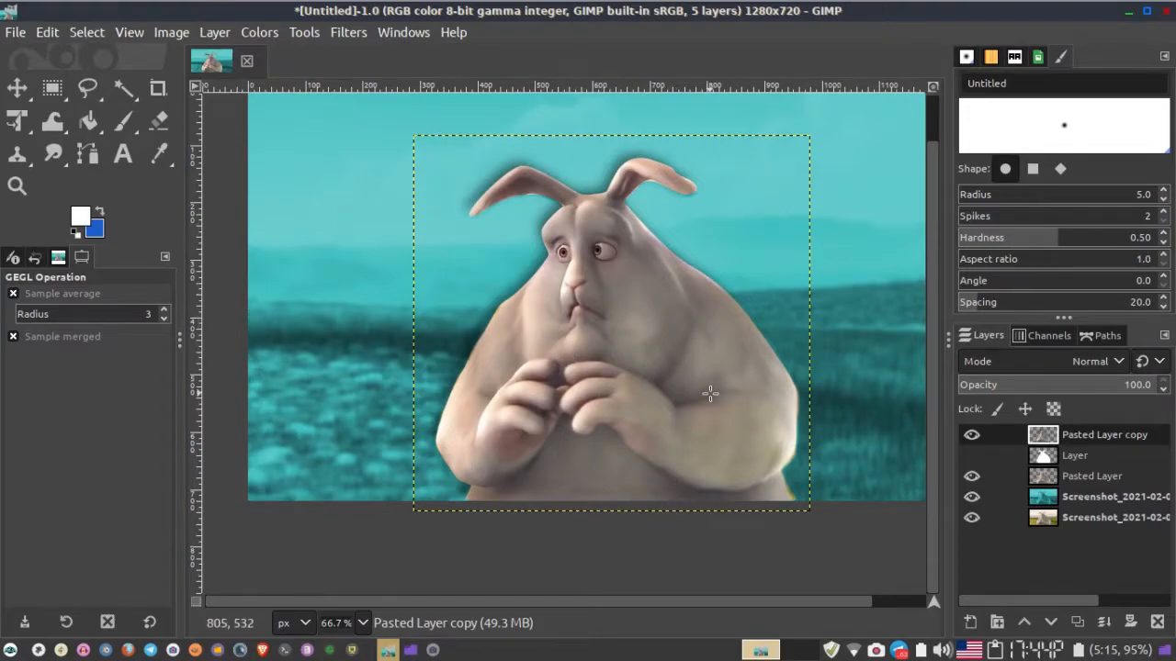
pyautogui.click(967, 452)
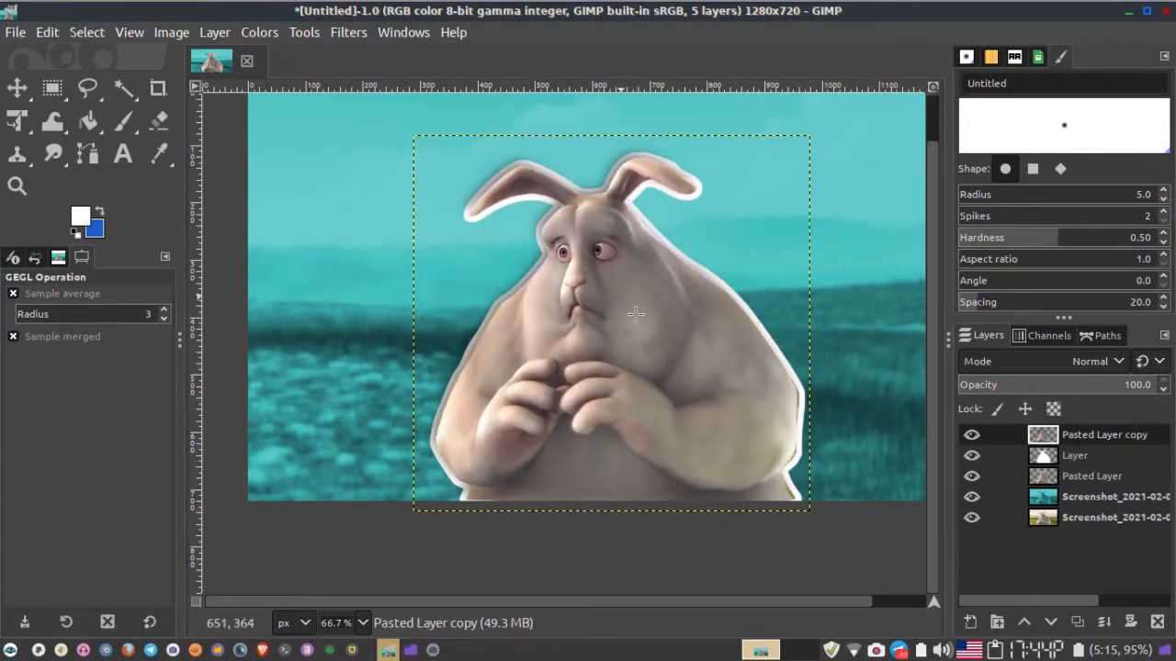
pyautogui.click(972, 435)
pyautogui.moveTo(1043, 476)
pyautogui.mouseDown()
pyautogui.moveTo(1036, 441)
pyautogui.moveTo(1032, 457)
pyautogui.mouseUp()
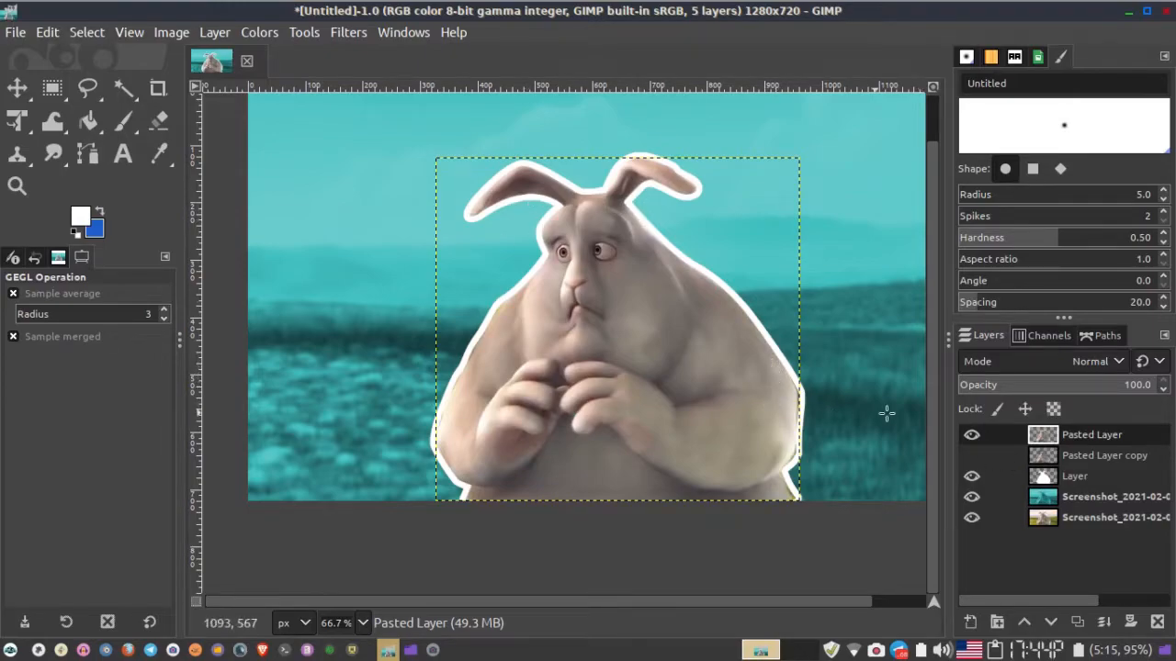
# Step: Add a new transparent layer and place it directly below the white-filled layer
pyautogui.click(1060, 456)
pyautogui.click(1058, 471)
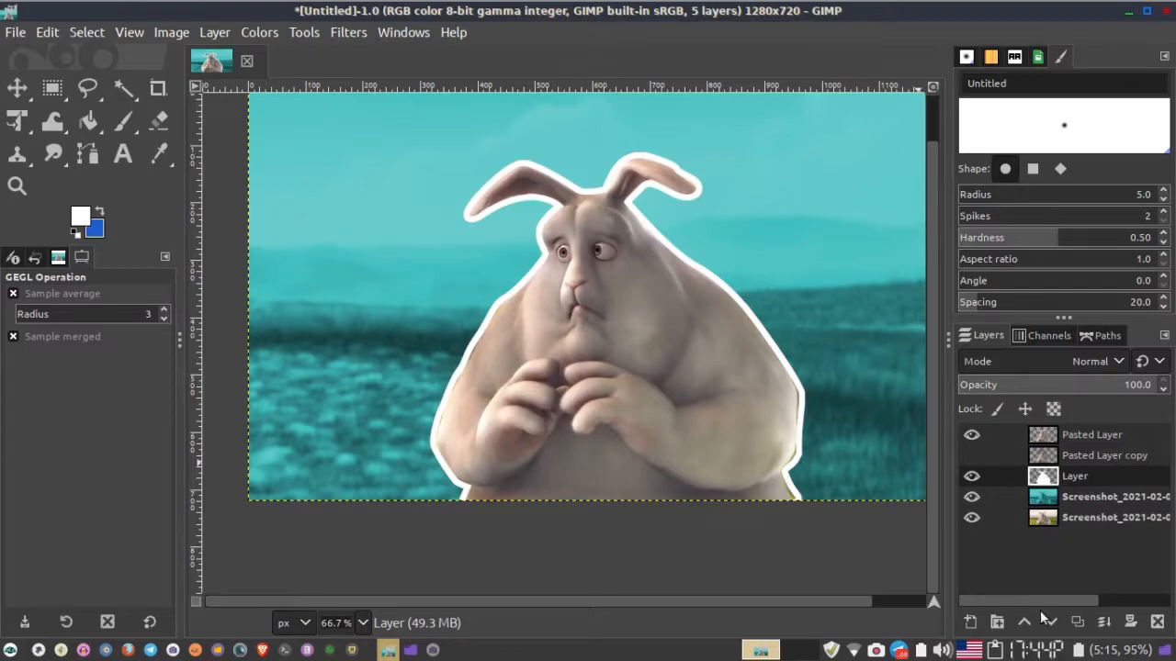
pyautogui.click(970, 622)
pyautogui.press('Return')
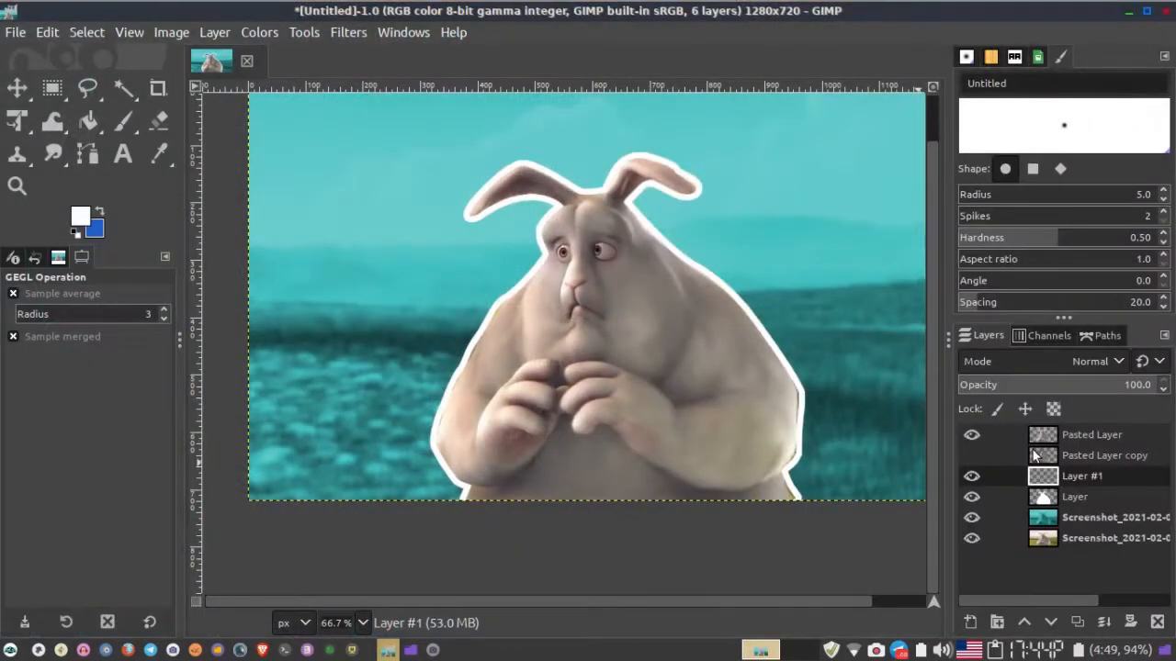
pyautogui.moveTo(1043, 484); pyautogui.dragTo(1045, 509)
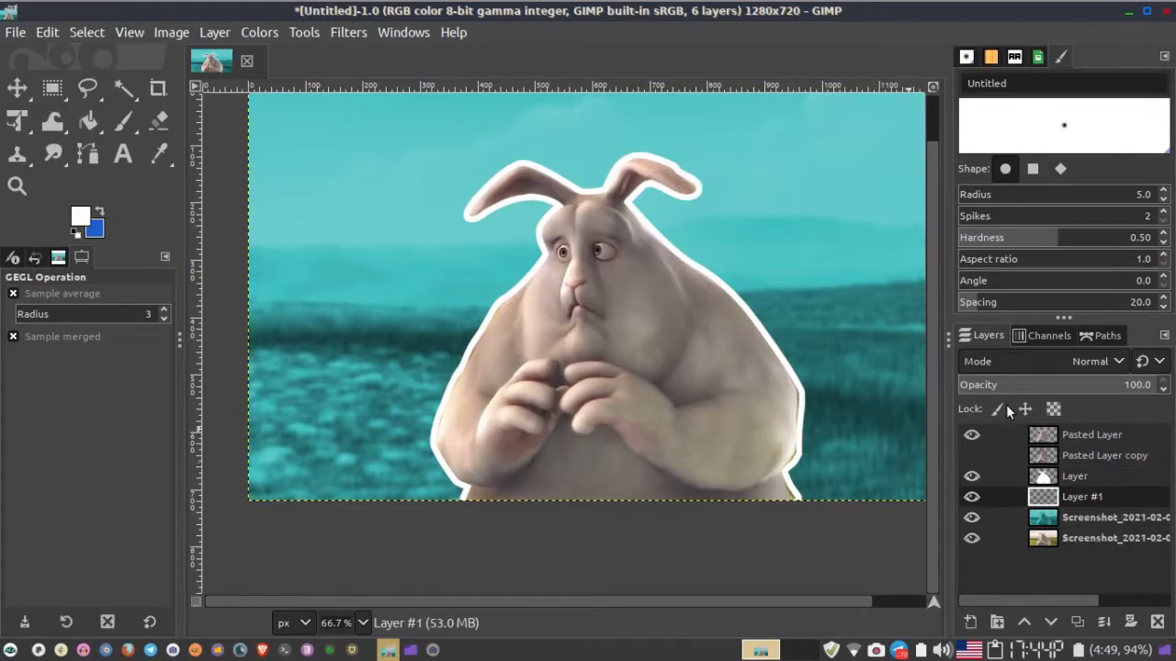
# Step: Create a selection from the white-filled layer's alpha and grow it with the new empty layer active
pyautogui.click(1039, 477)
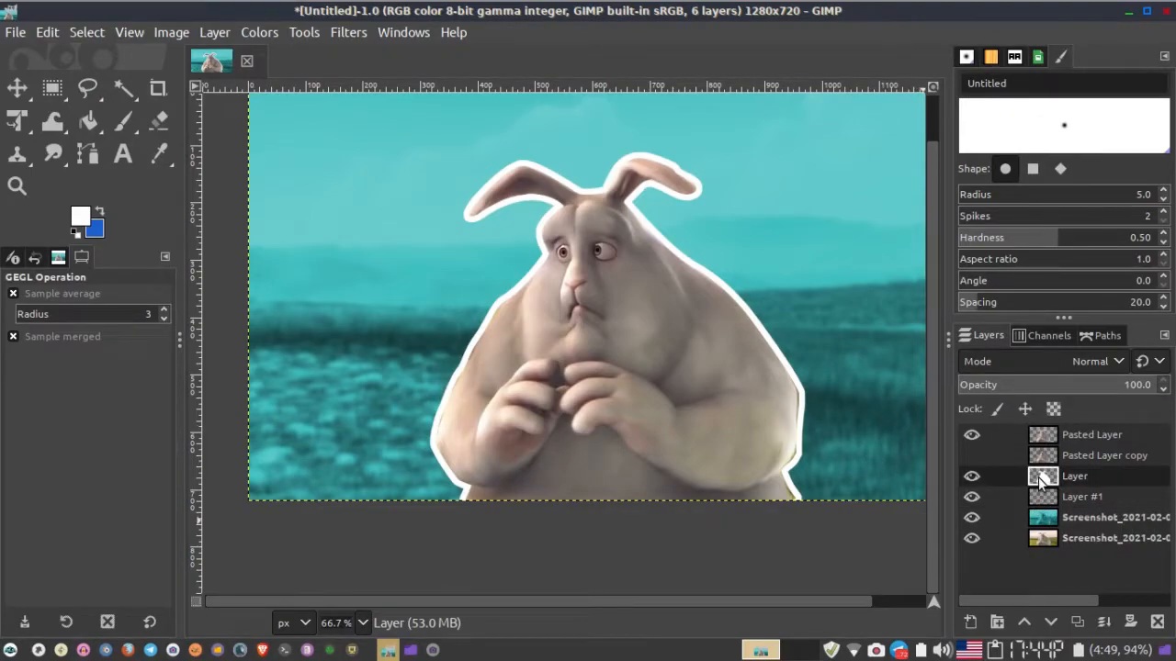
pyautogui.rightClick(1038, 477)
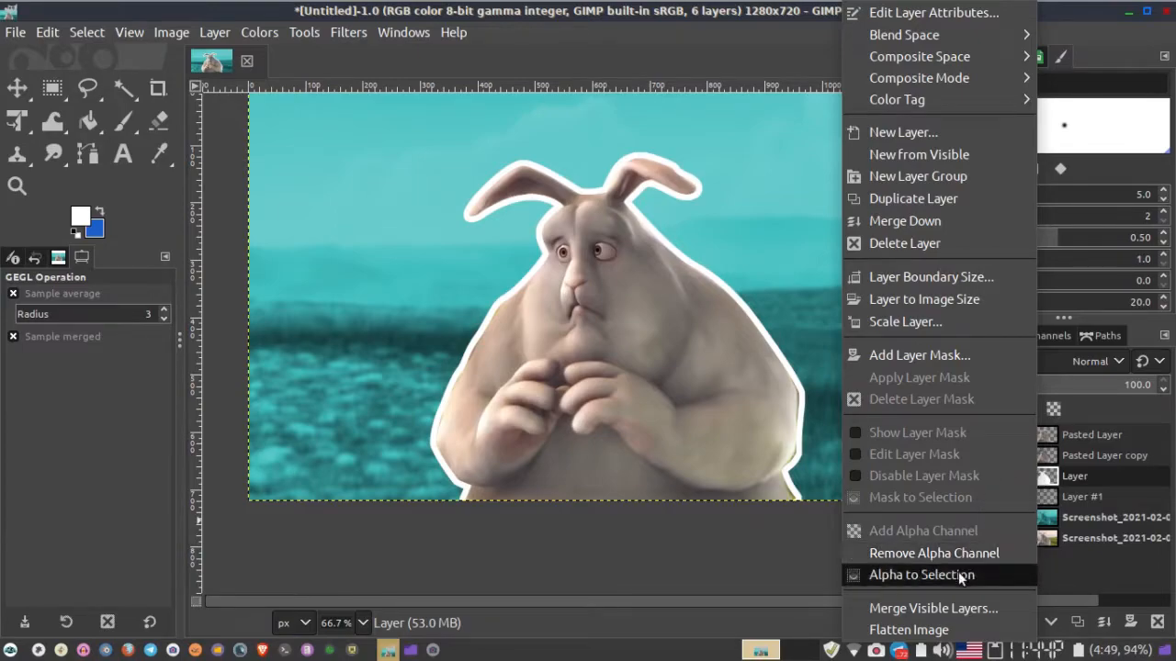
pyautogui.click(962, 575)
pyautogui.click(1045, 501)
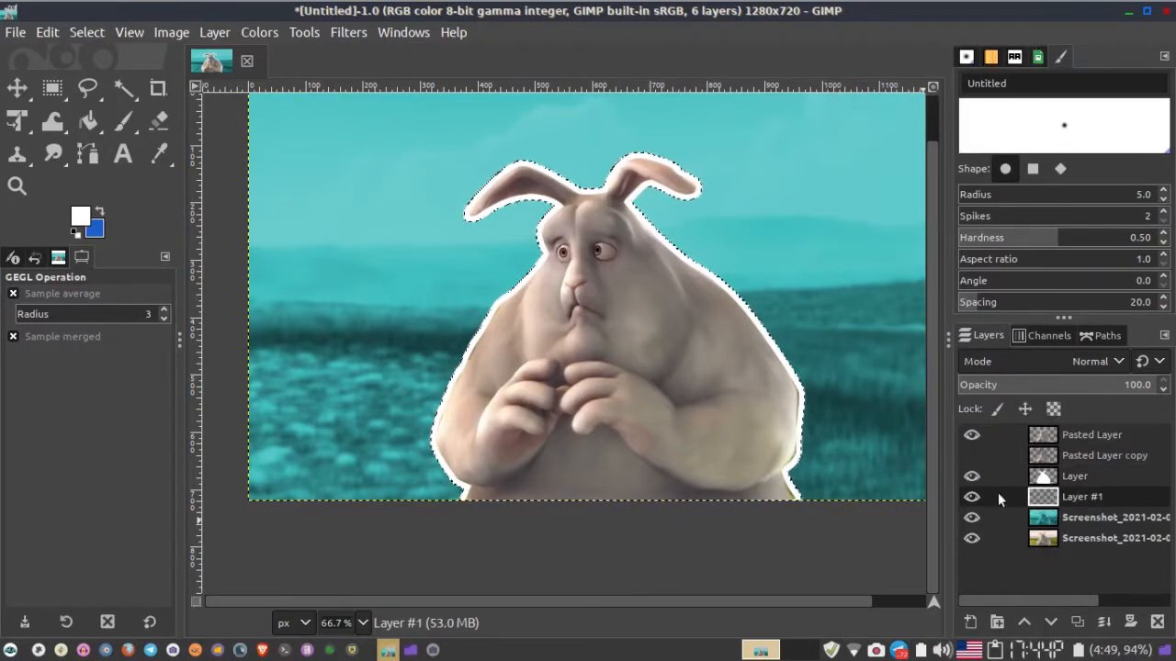
pyautogui.click(170, 33)
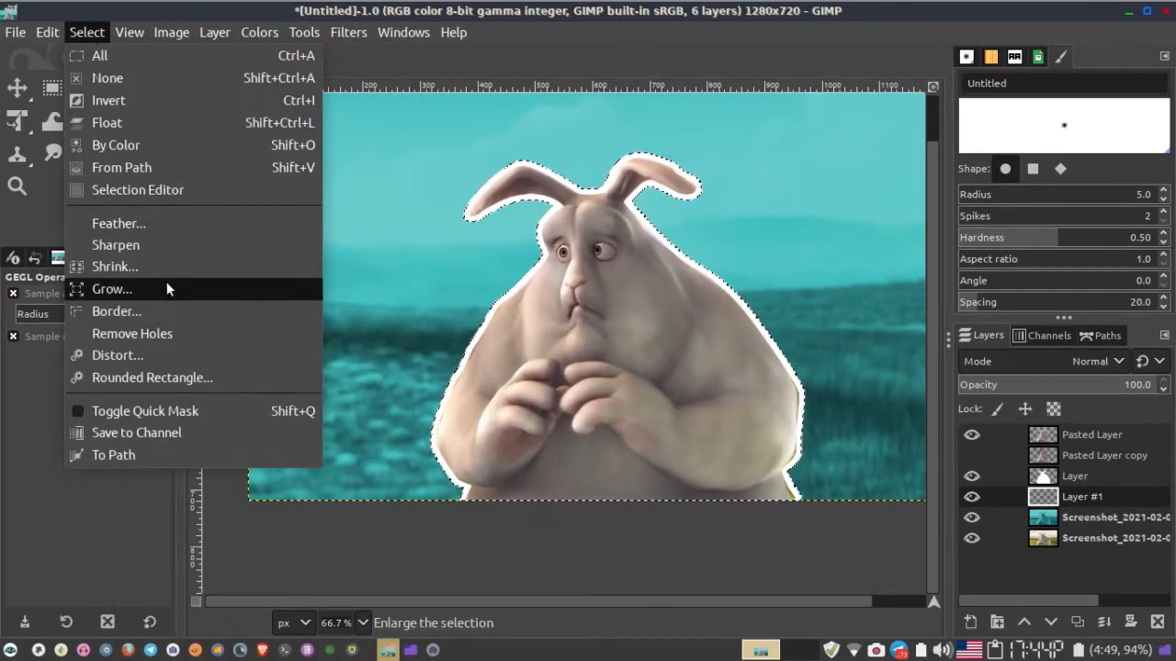
pyautogui.click(168, 290)
pyautogui.click(233, 338)
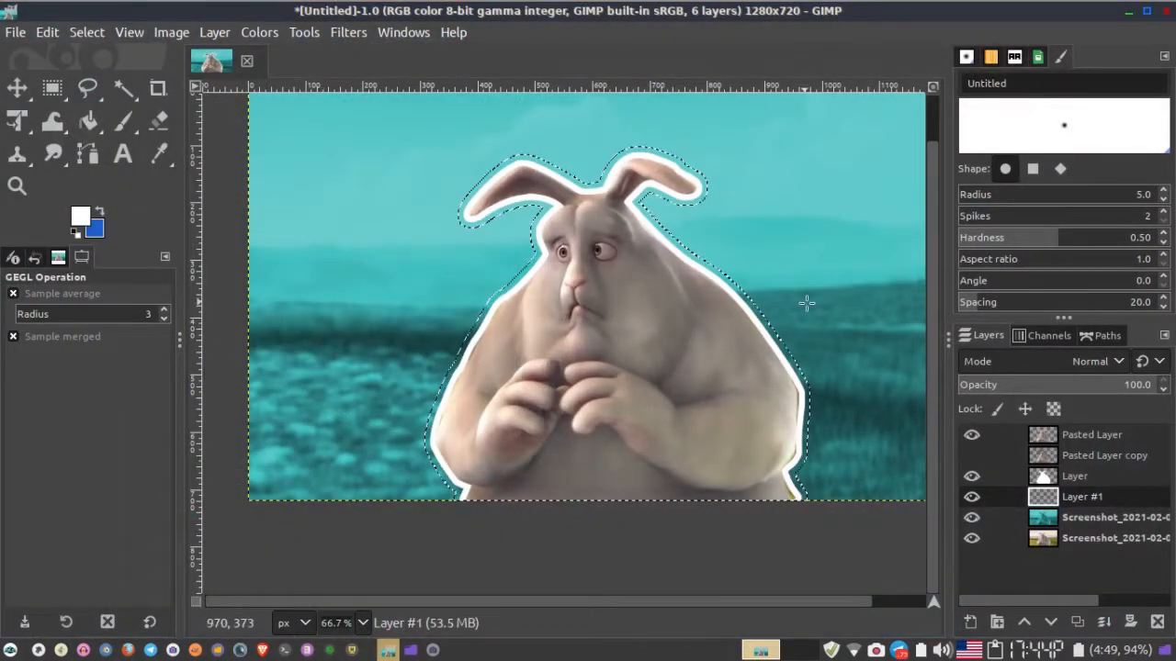
# Step: Set the foreground colour to the orange-yellow ffbc00
pyautogui.click(80, 219)
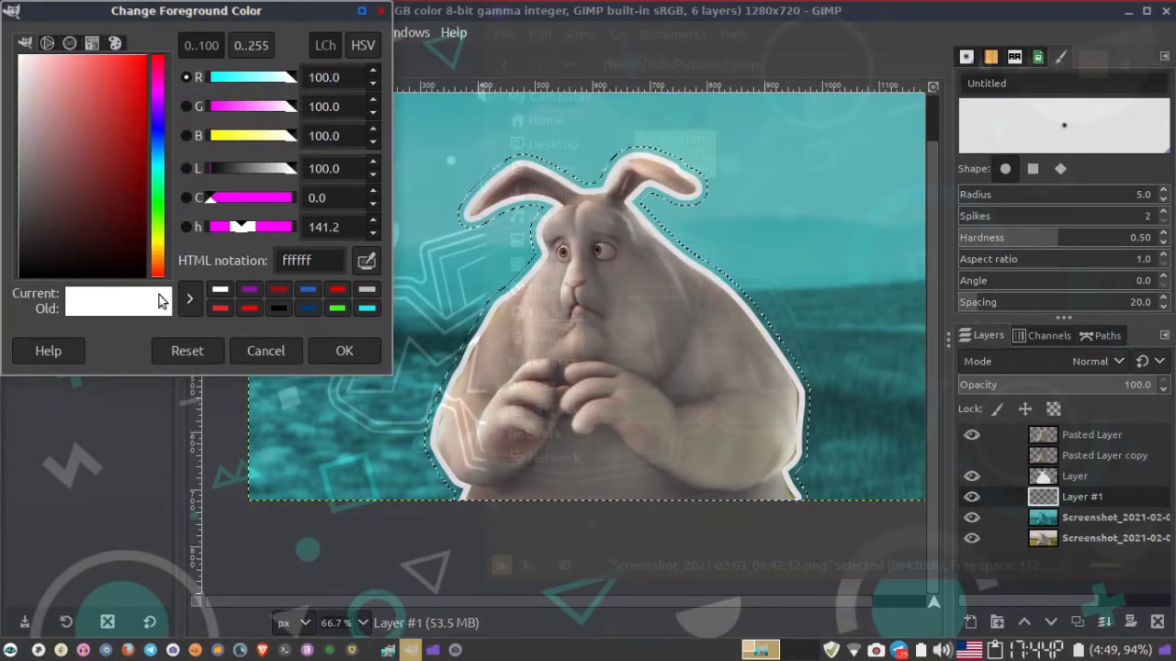
pyautogui.moveTo(156, 280); pyautogui.dragTo(156, 251)
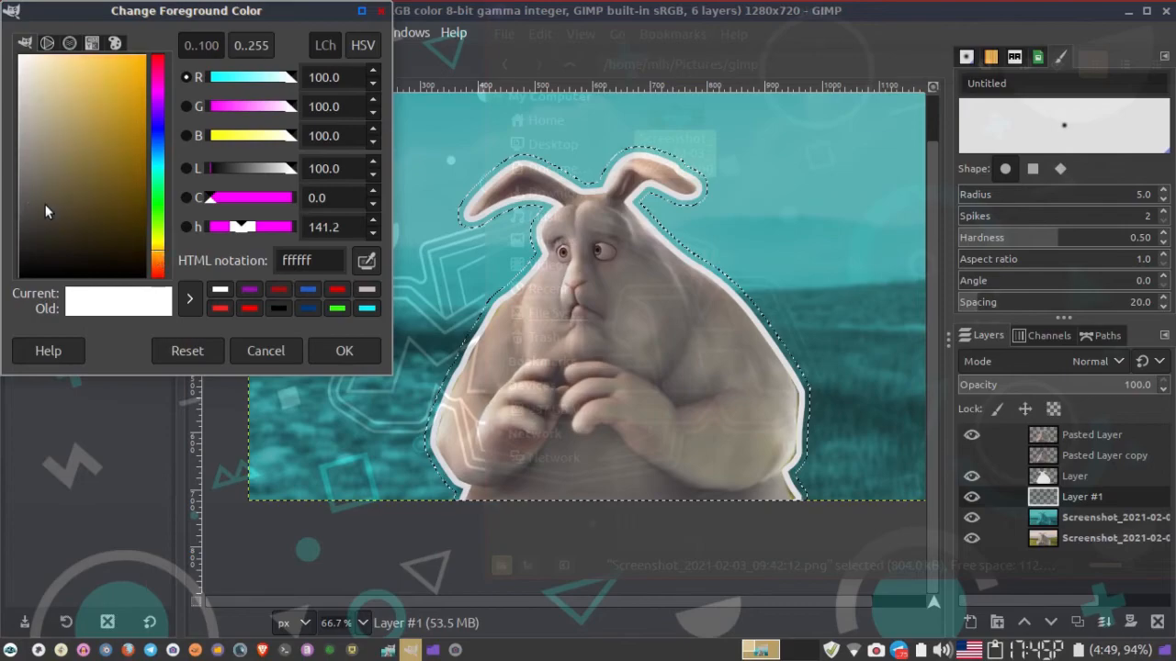
pyautogui.moveTo(45, 204); pyautogui.dragTo(168, 36)
pyautogui.click(347, 353)
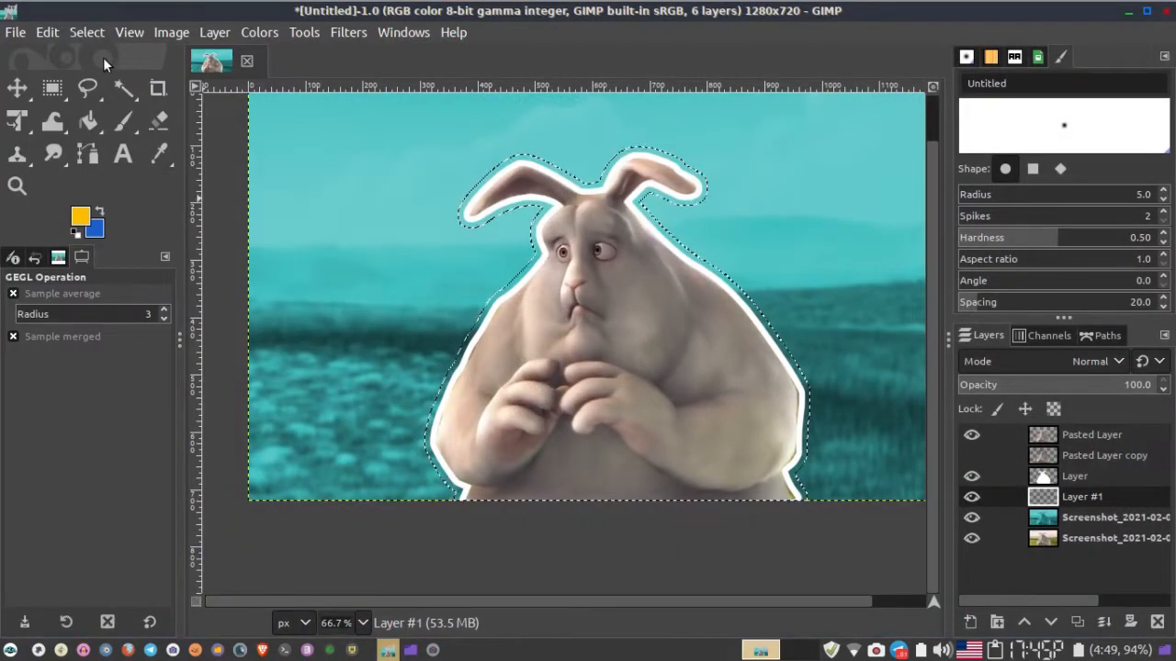
# Step: Fill the grown selection on the new layer with the foreground colour and clear the selection
pyautogui.click(87, 32)
pyautogui.moveTo(46, 32)
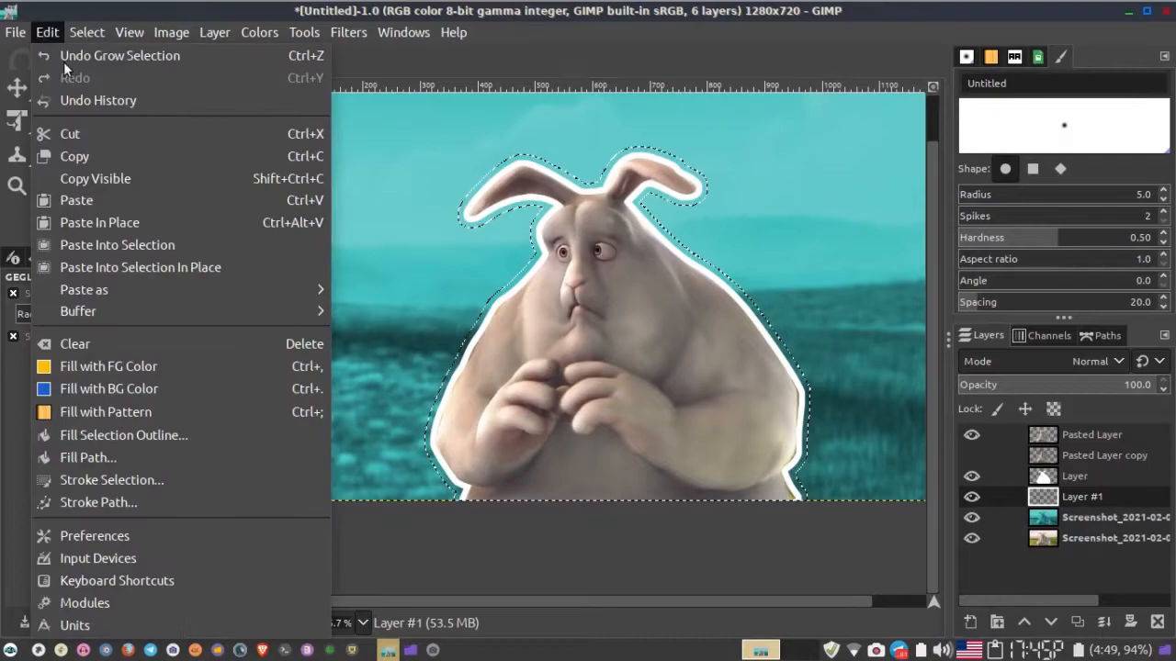
pyautogui.click(138, 356)
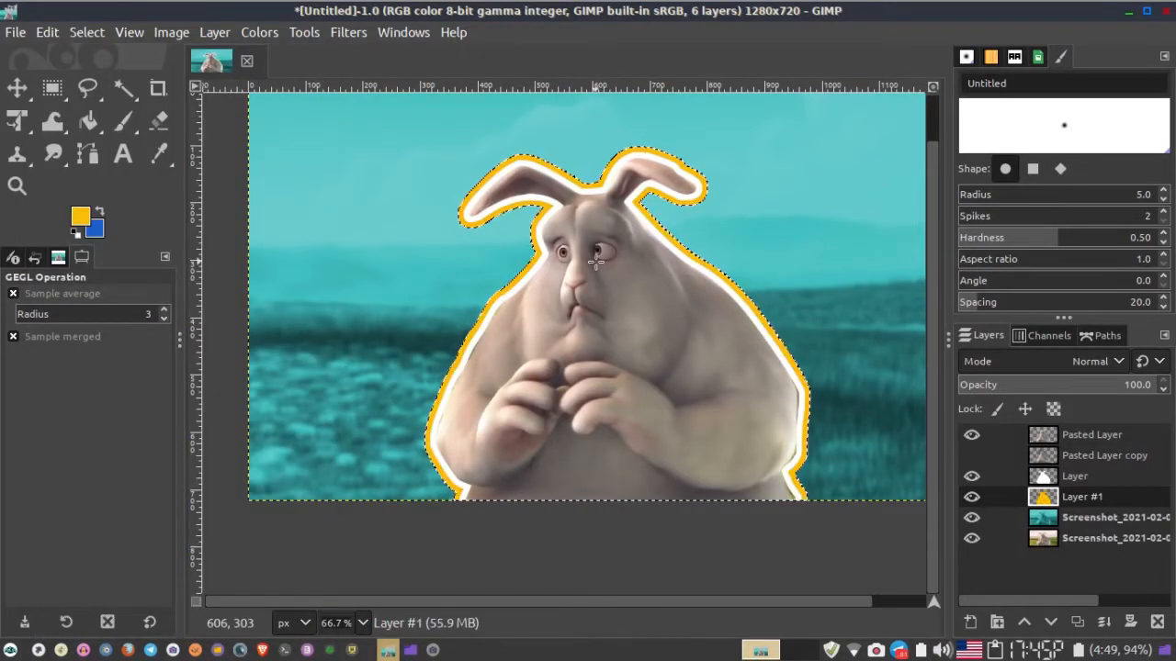
pyautogui.click(83, 33)
pyautogui.click(96, 76)
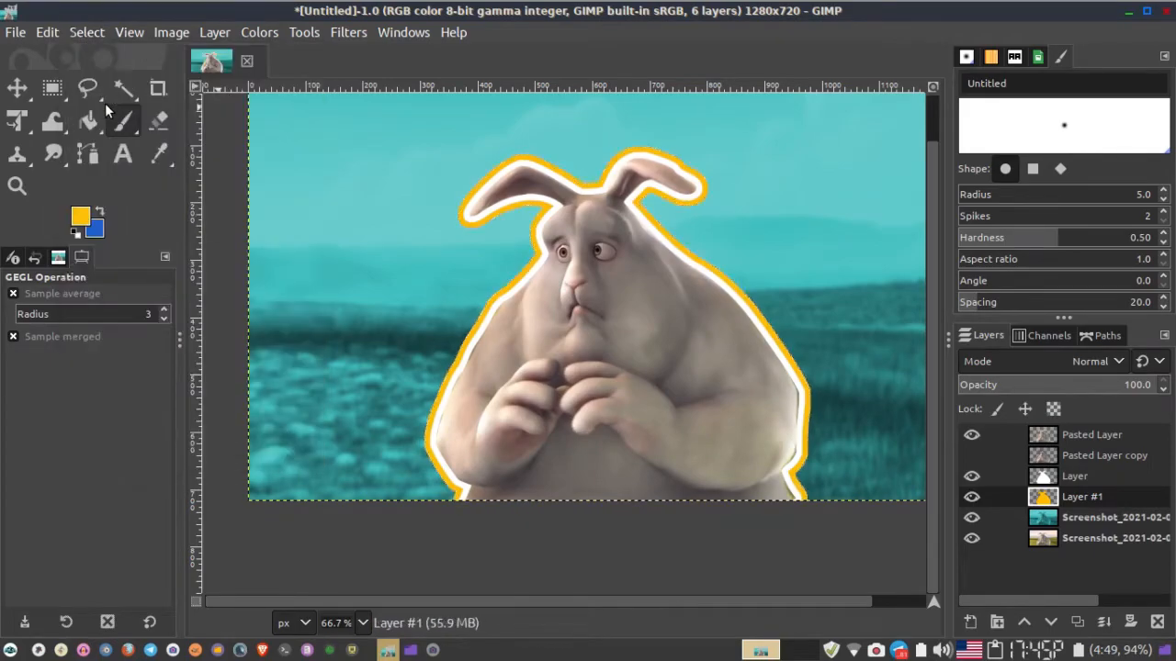
pyautogui.click(85, 33)
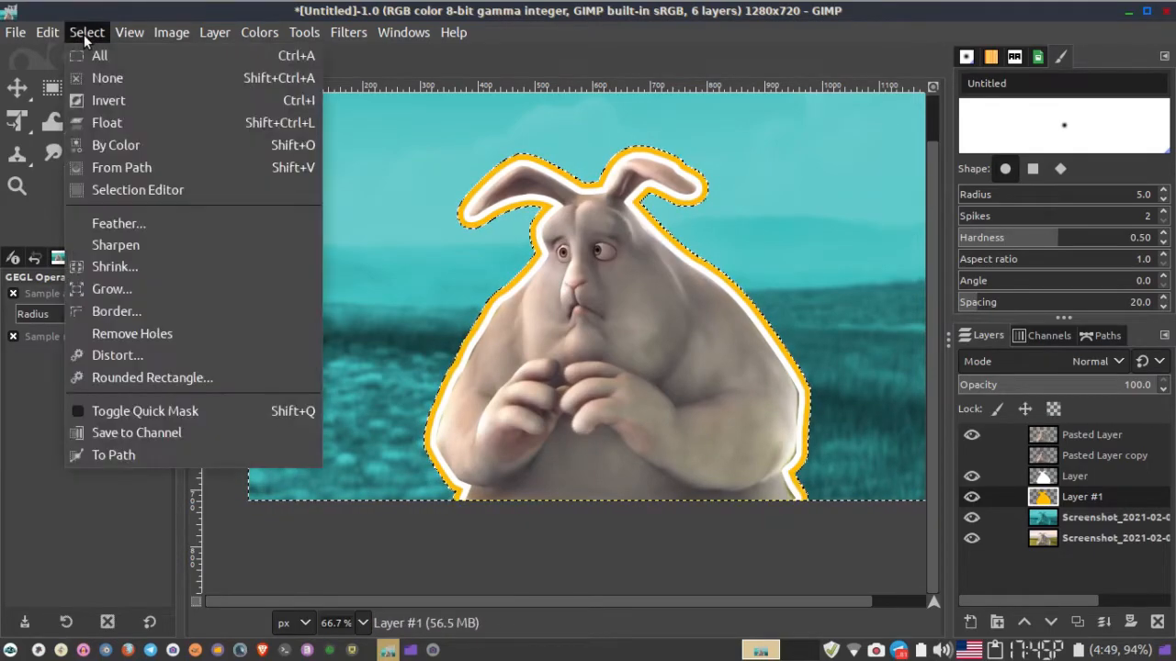
pyautogui.click(101, 79)
# Step: Apply a Gaussian Blur of 22.70 in X and Y to the orange-filled layer and reduce its opacity to 43.7
pyautogui.press('-')
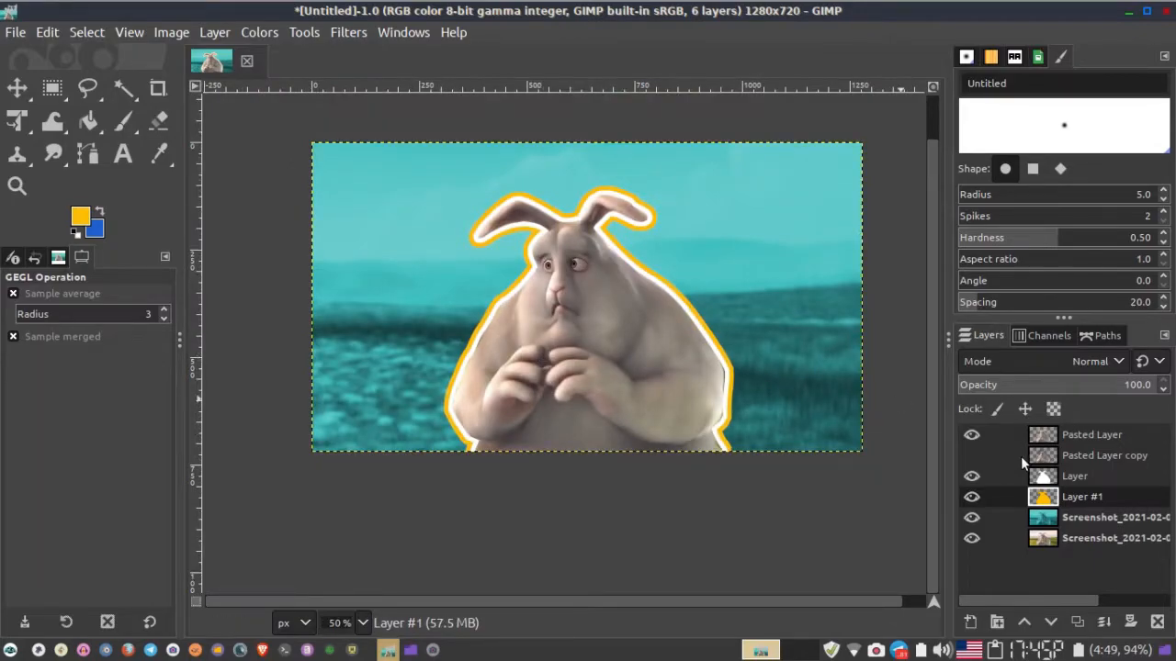
pyautogui.click(348, 32)
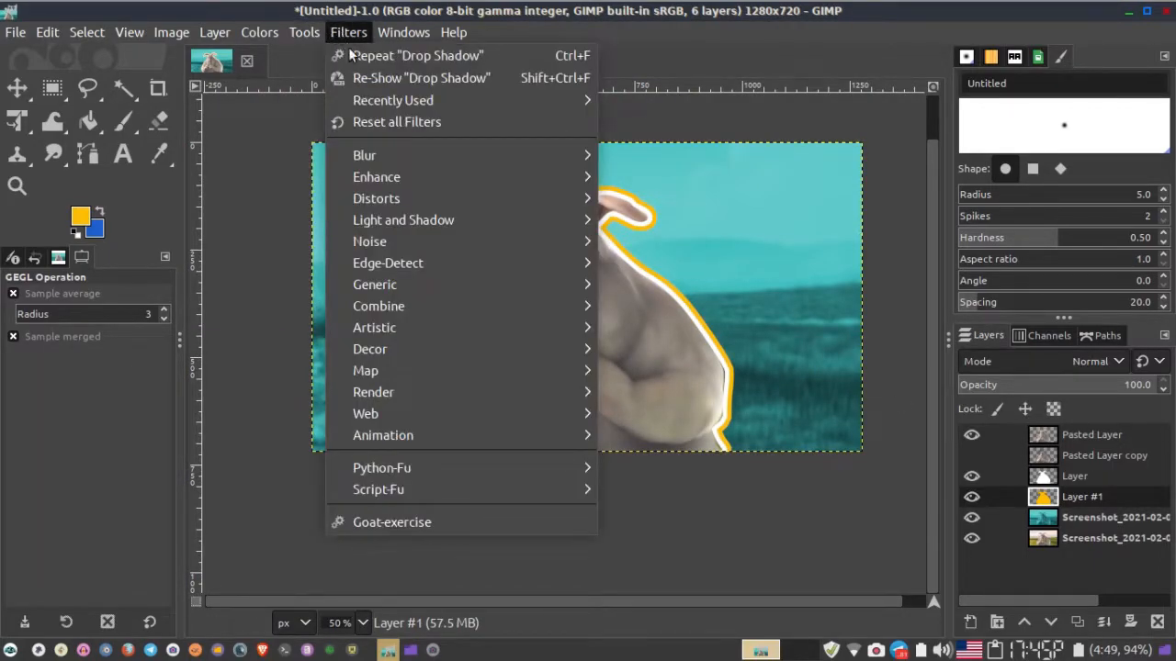
pyautogui.moveTo(375, 156)
pyautogui.click(644, 174)
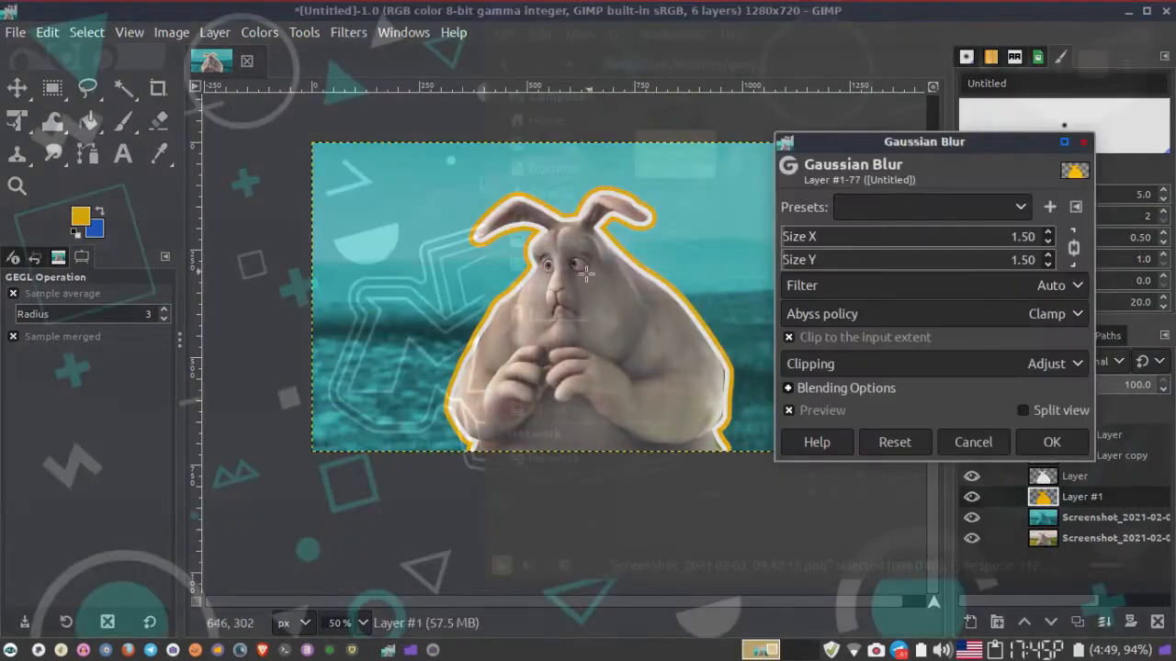
pyautogui.moveTo(790, 240); pyautogui.dragTo(892, 269)
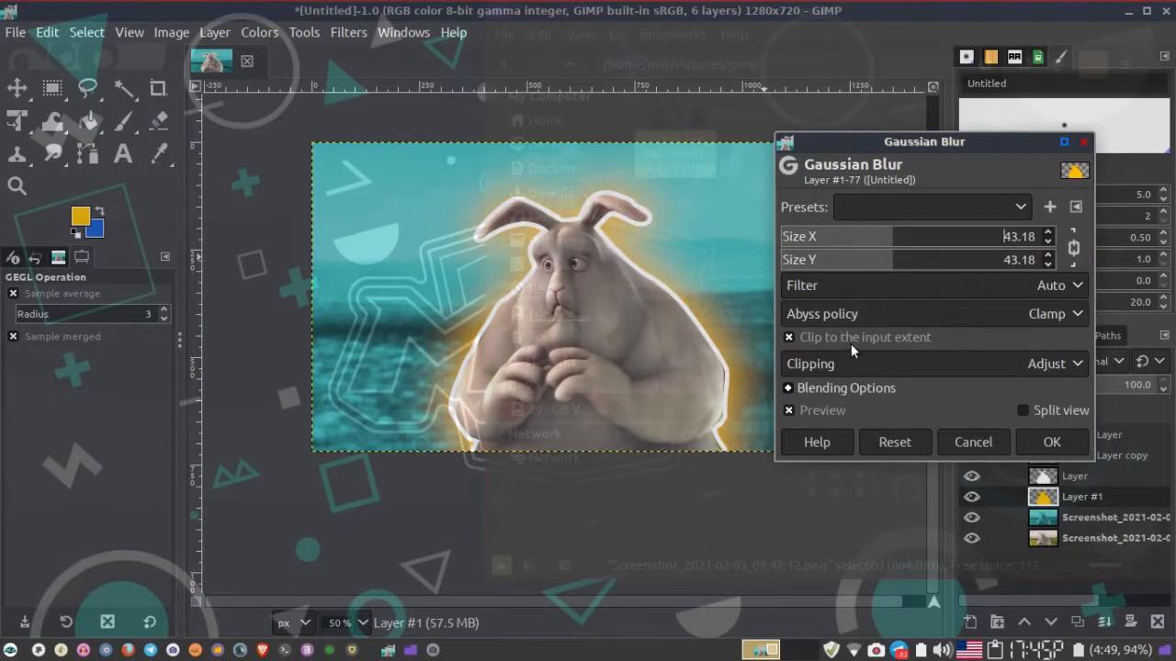
pyautogui.moveTo(853, 268); pyautogui.dragTo(840, 289)
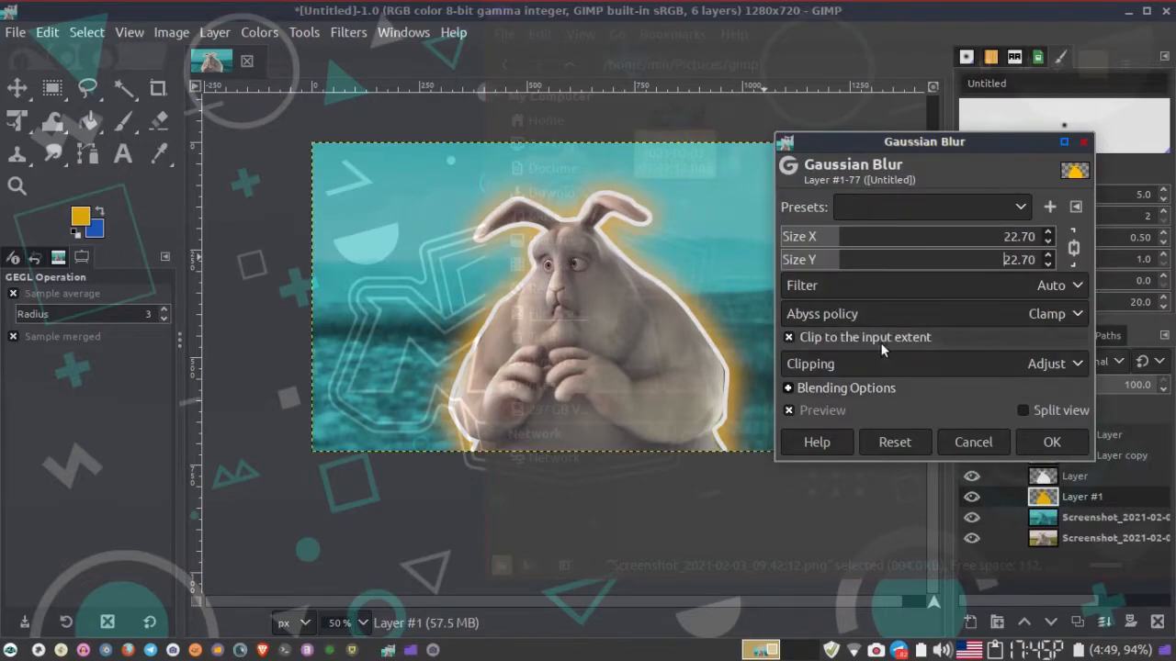
pyautogui.click(1050, 442)
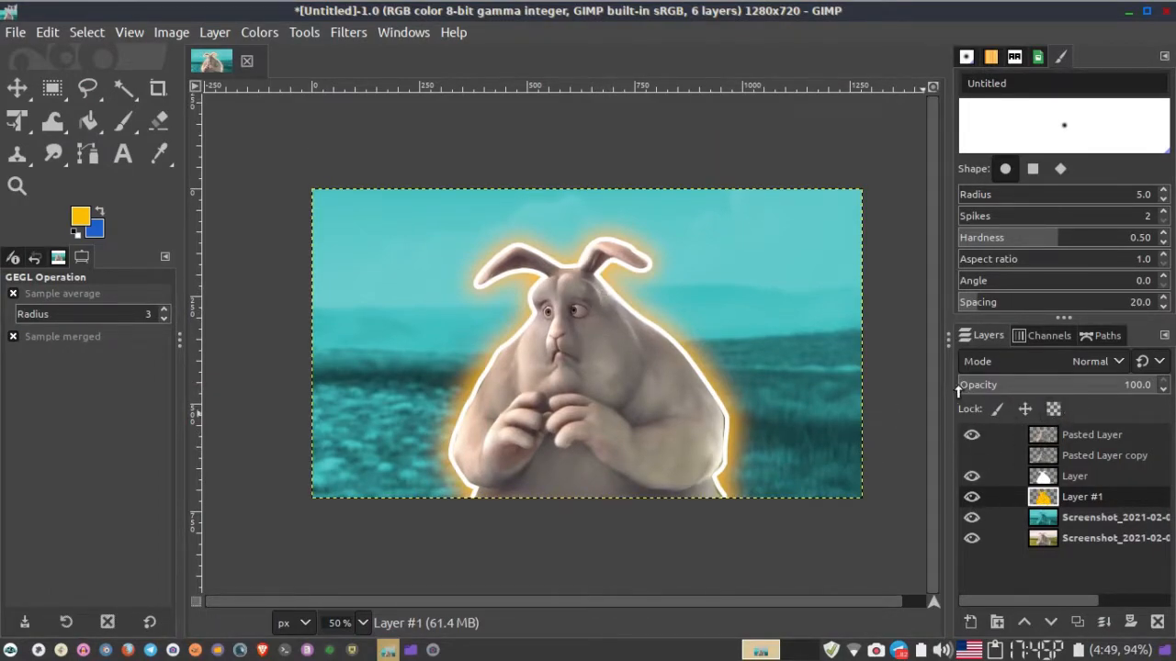
pyautogui.moveTo(1100, 397); pyautogui.dragTo(1047, 386)
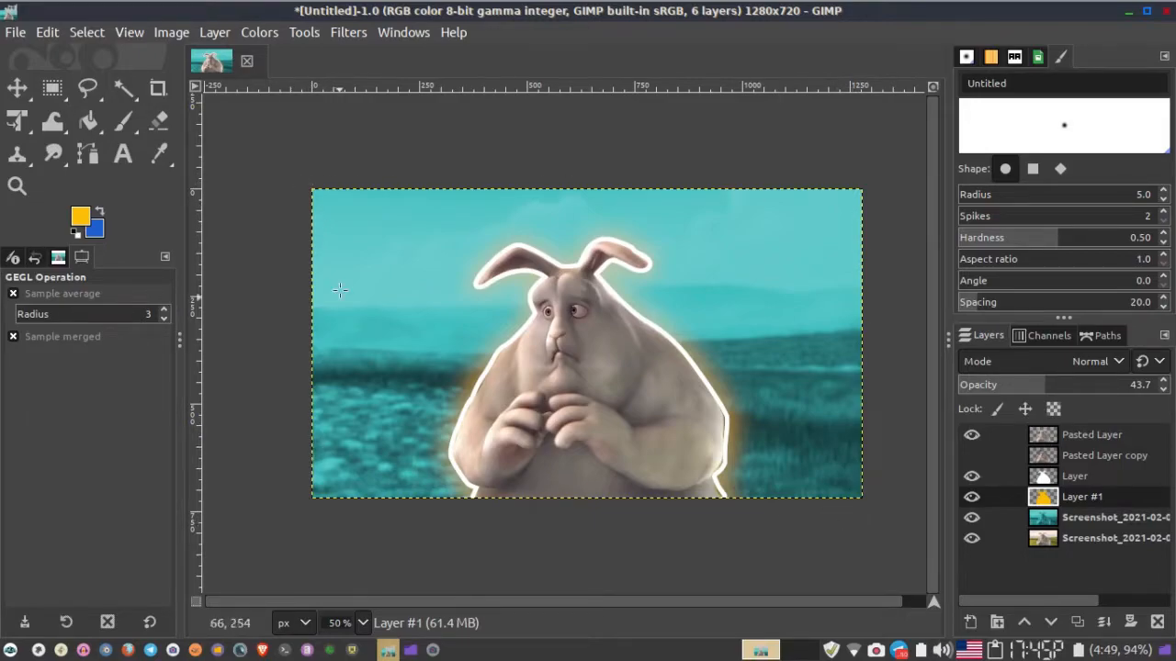
# Step: Select the whole image and add a new 1280×720 transparent layer directly above the original screenshot layer
pyautogui.click(1043, 538)
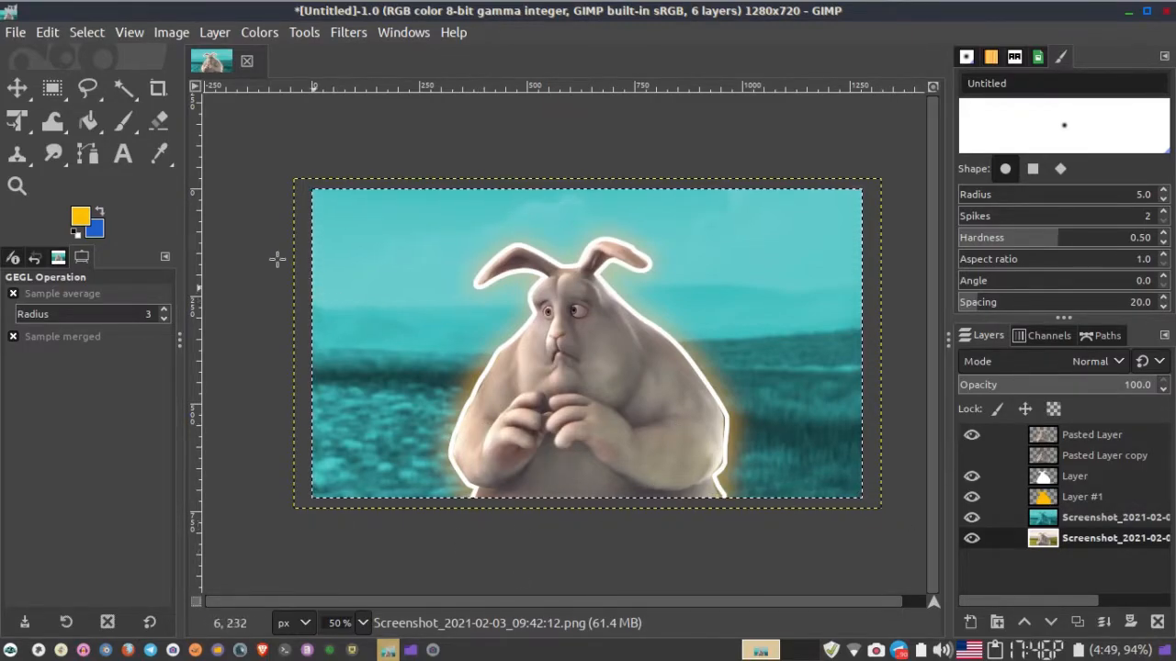
pyautogui.click(92, 35)
pyautogui.click(103, 58)
pyautogui.click(970, 622)
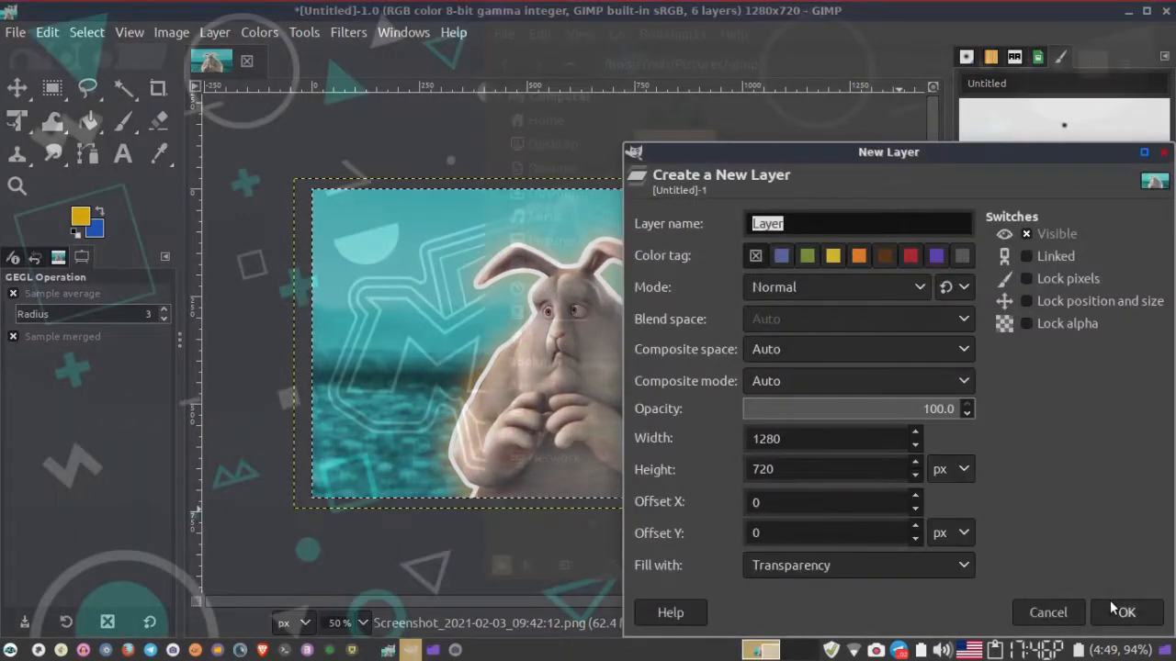
pyautogui.click(1114, 608)
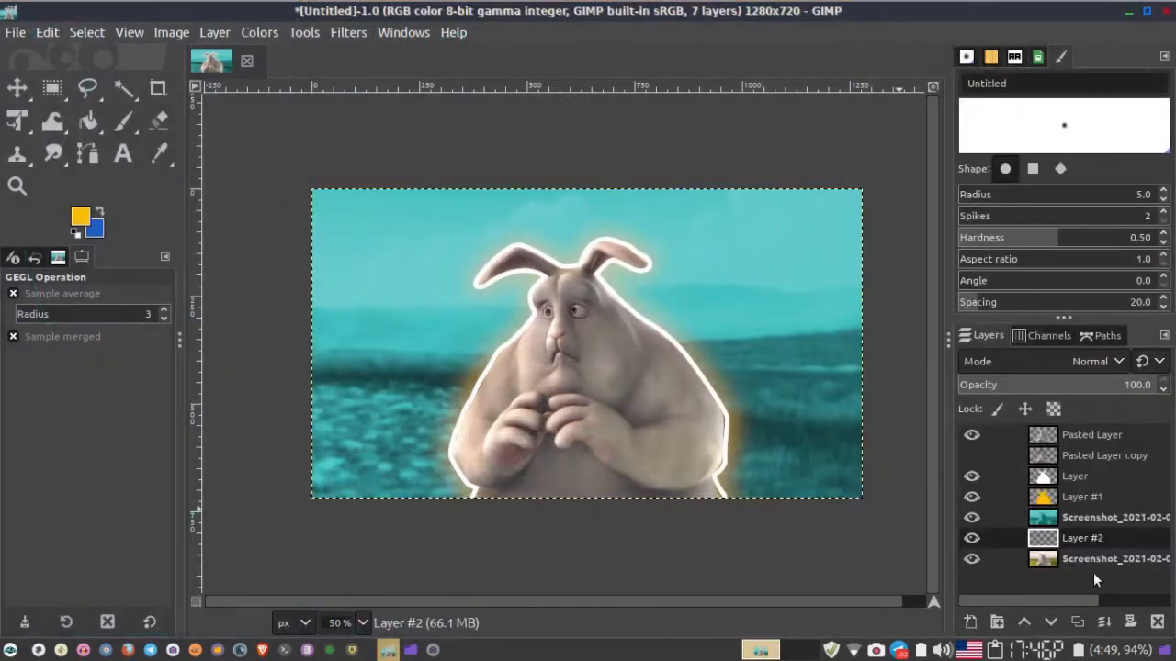
# Step: Shrink the selection by 10 px and invert it to leave a border strip around the image
pyautogui.click(128, 32)
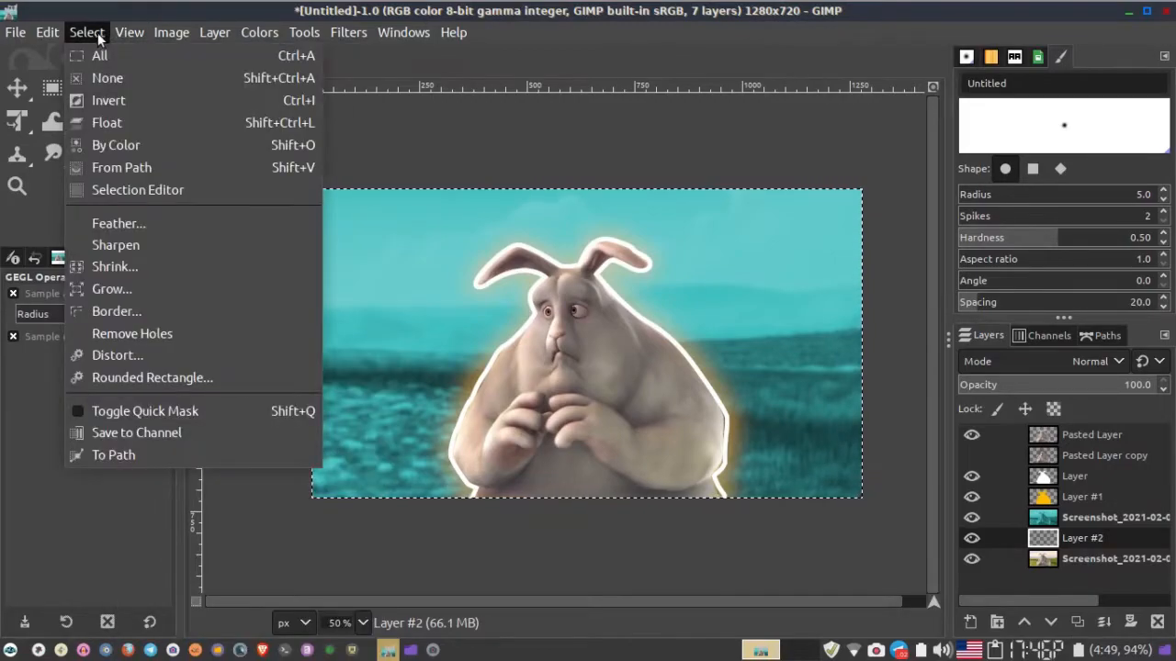
pyautogui.click(124, 257)
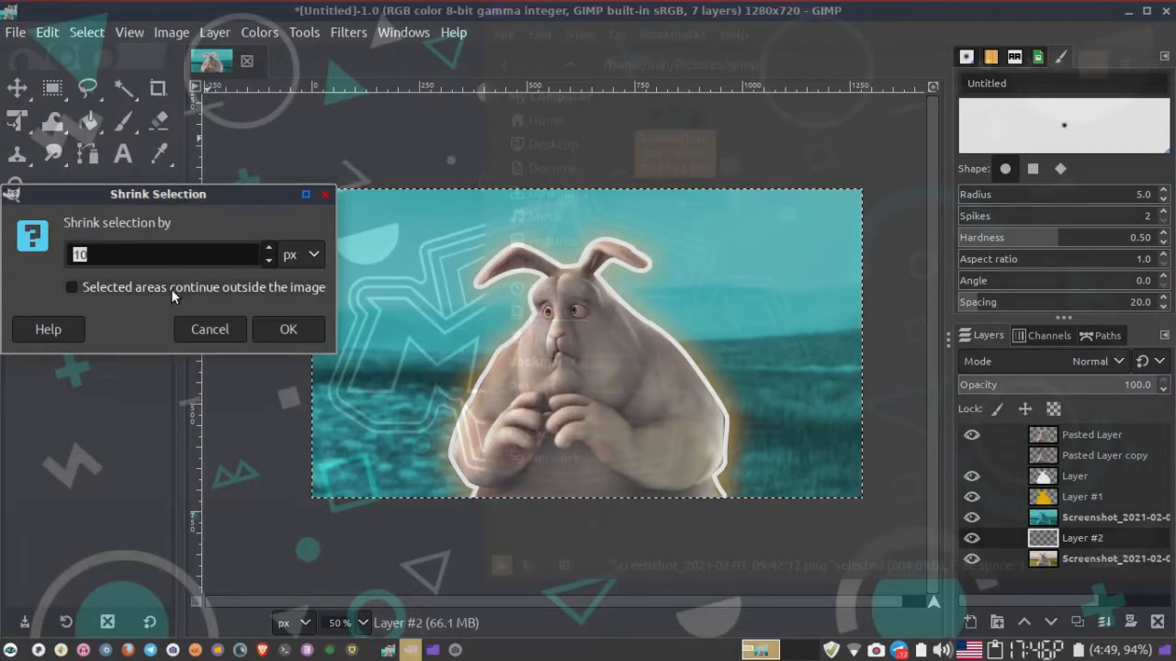
pyautogui.click(282, 331)
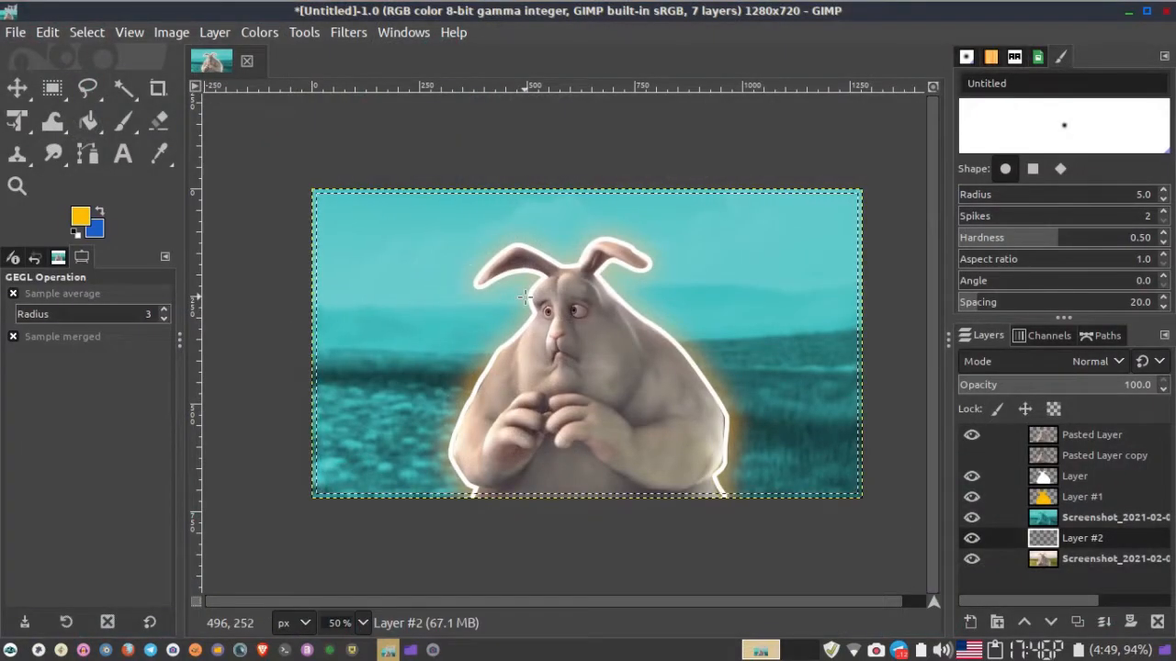
pyautogui.click(82, 35)
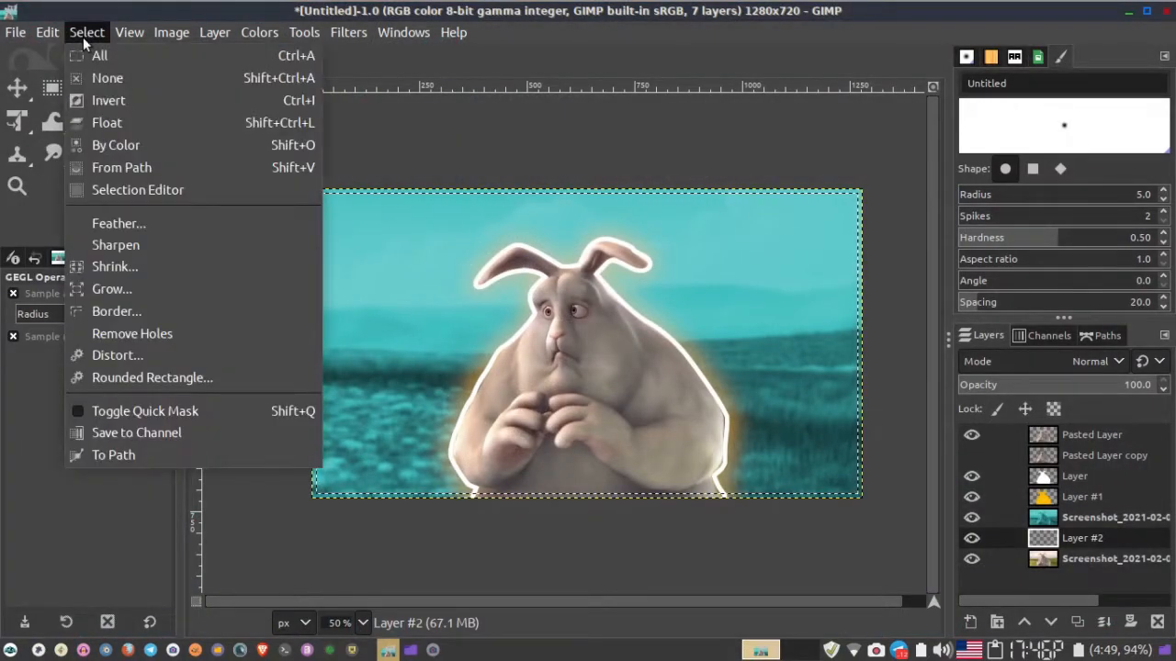
pyautogui.click(116, 103)
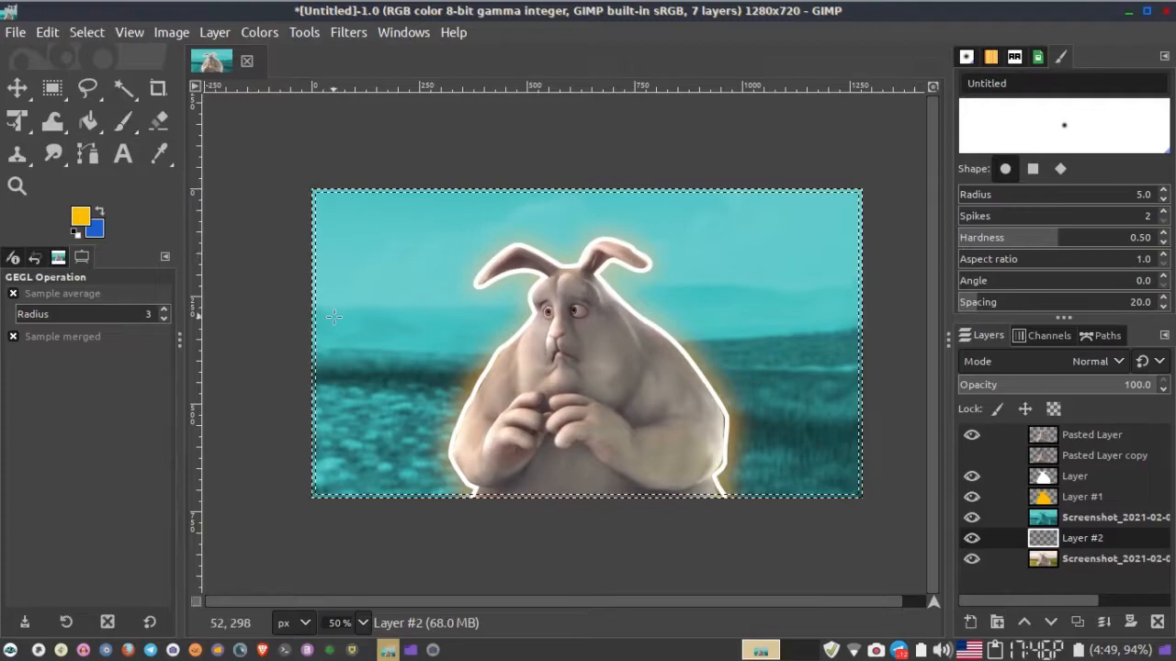
pyautogui.click(81, 220)
pyautogui.moveTo(102, 178); pyautogui.dragTo(16, 53)
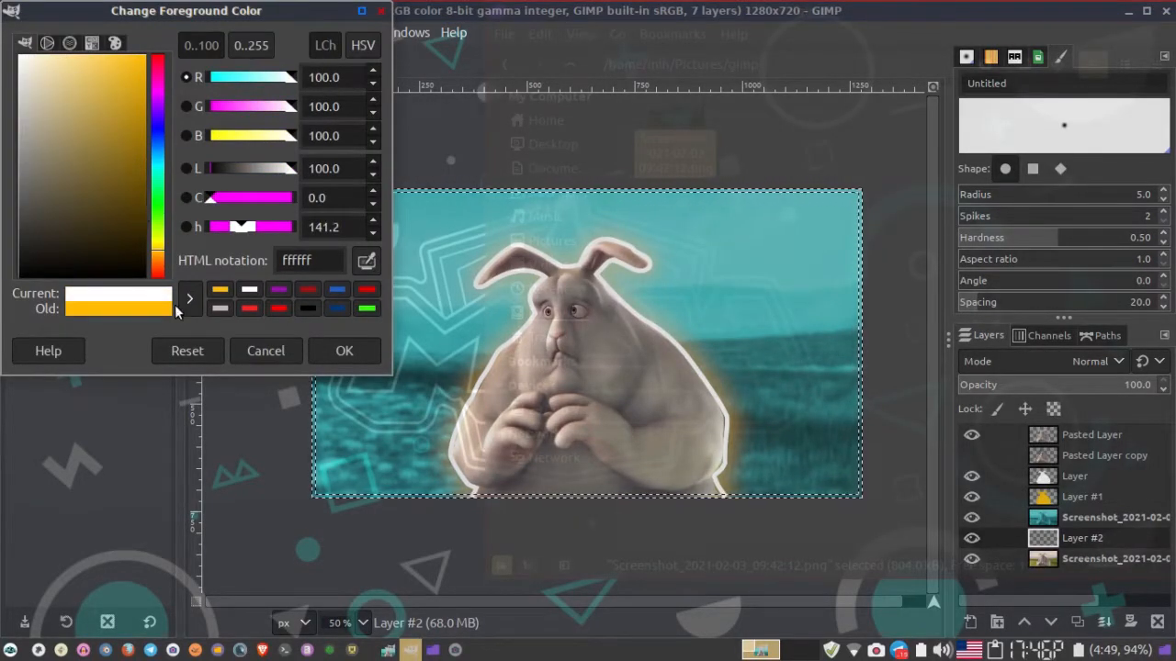
pyautogui.moveTo(135, 227); pyautogui.dragTo(235, 7)
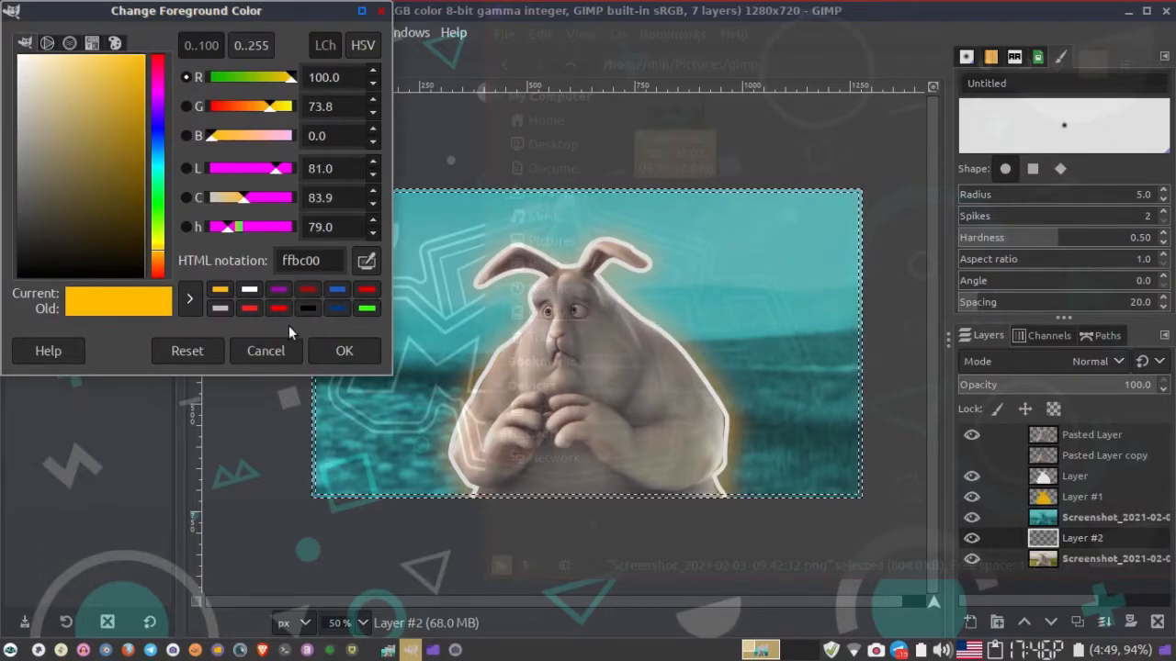
pyautogui.click(343, 350)
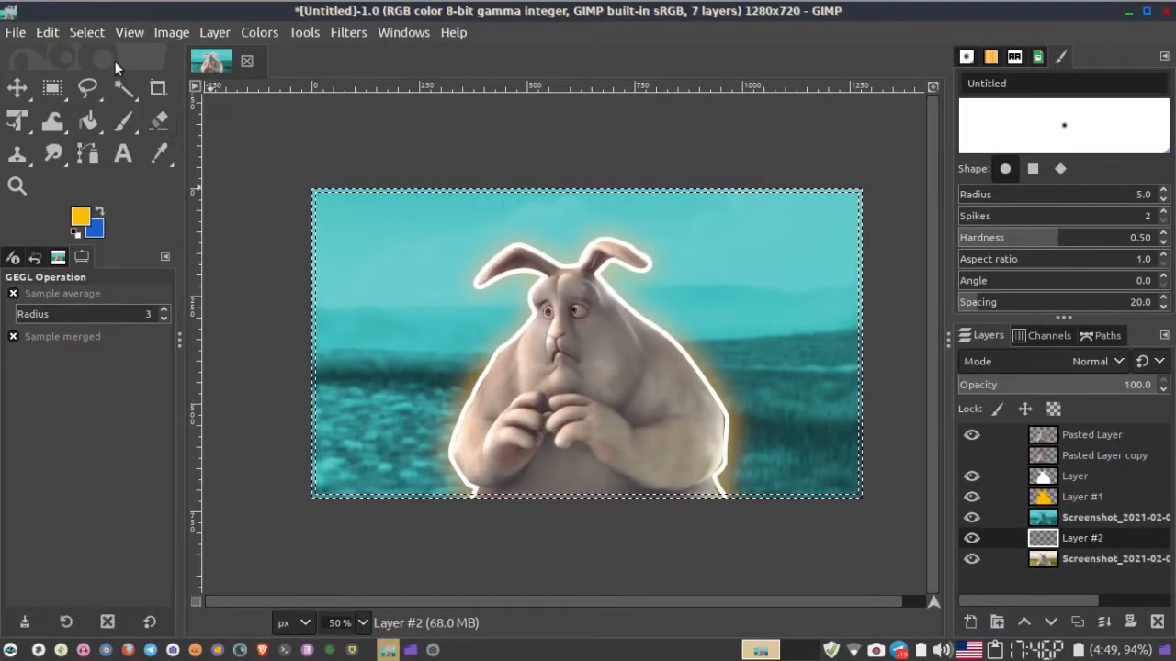
# Step: Fill the border strip on Layer #2 with the foreground colour, deselect, and raise the layer above the blurred teal screenshot layer
pyautogui.click(86, 32)
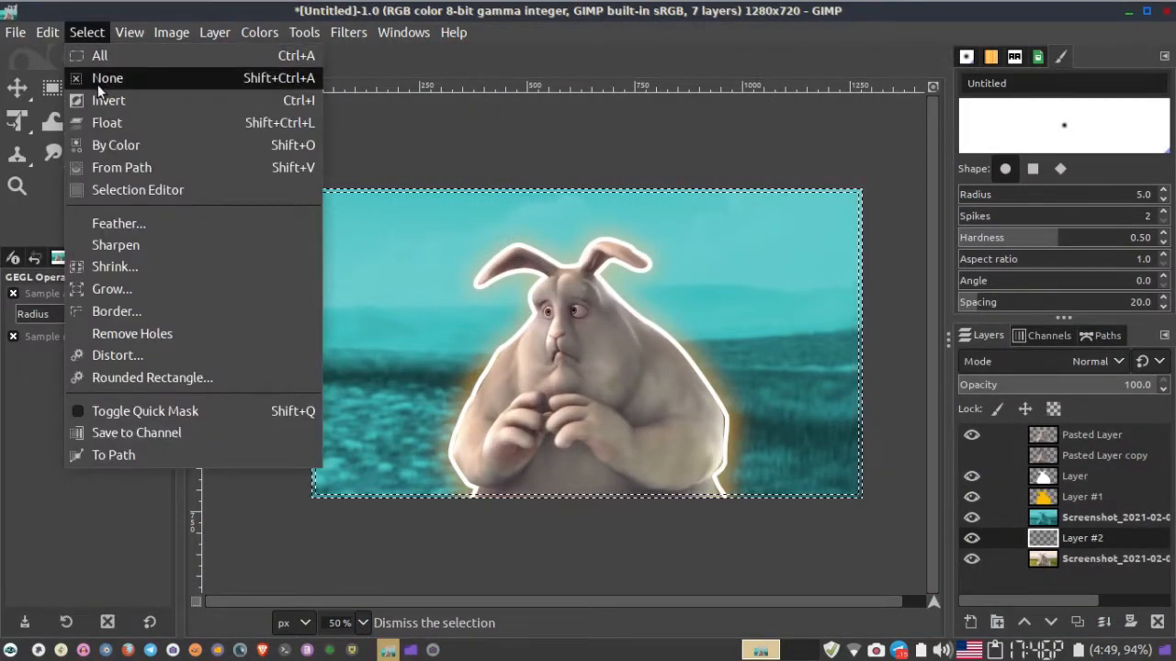
pyautogui.moveTo(23, 39)
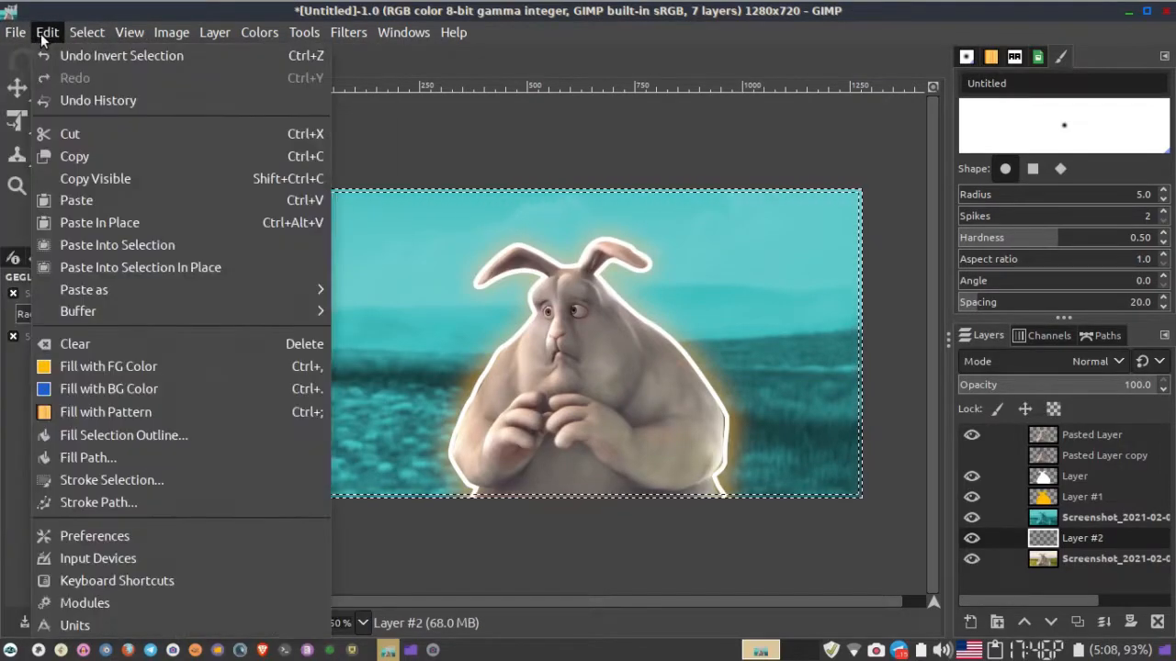
pyautogui.click(205, 365)
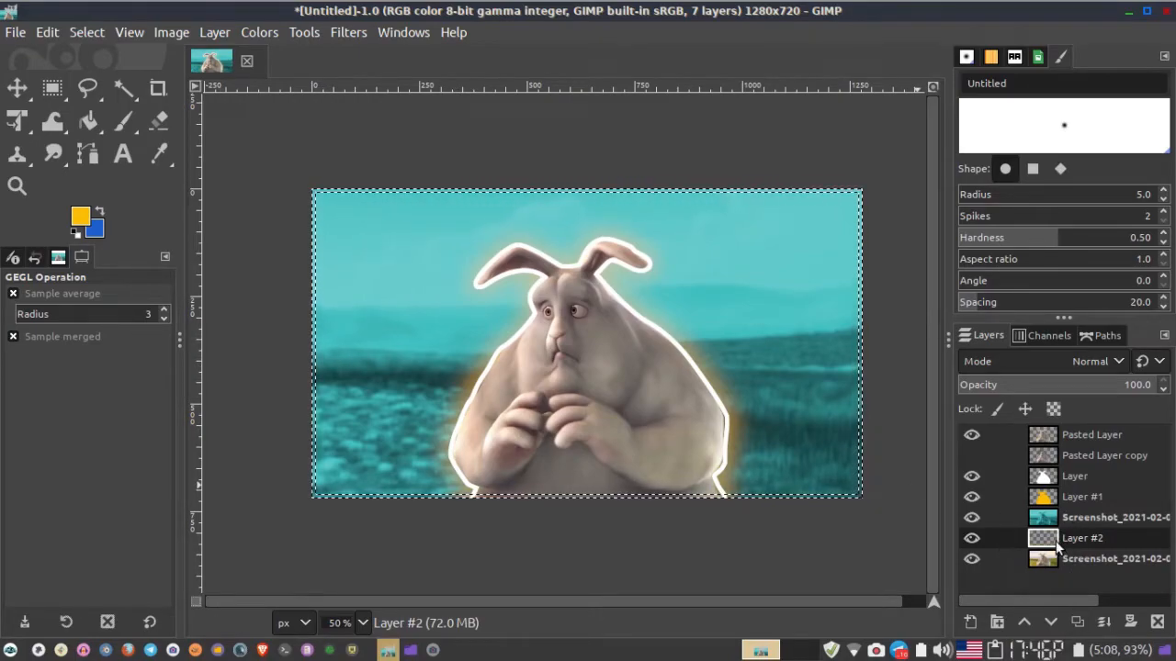
pyautogui.click(83, 32)
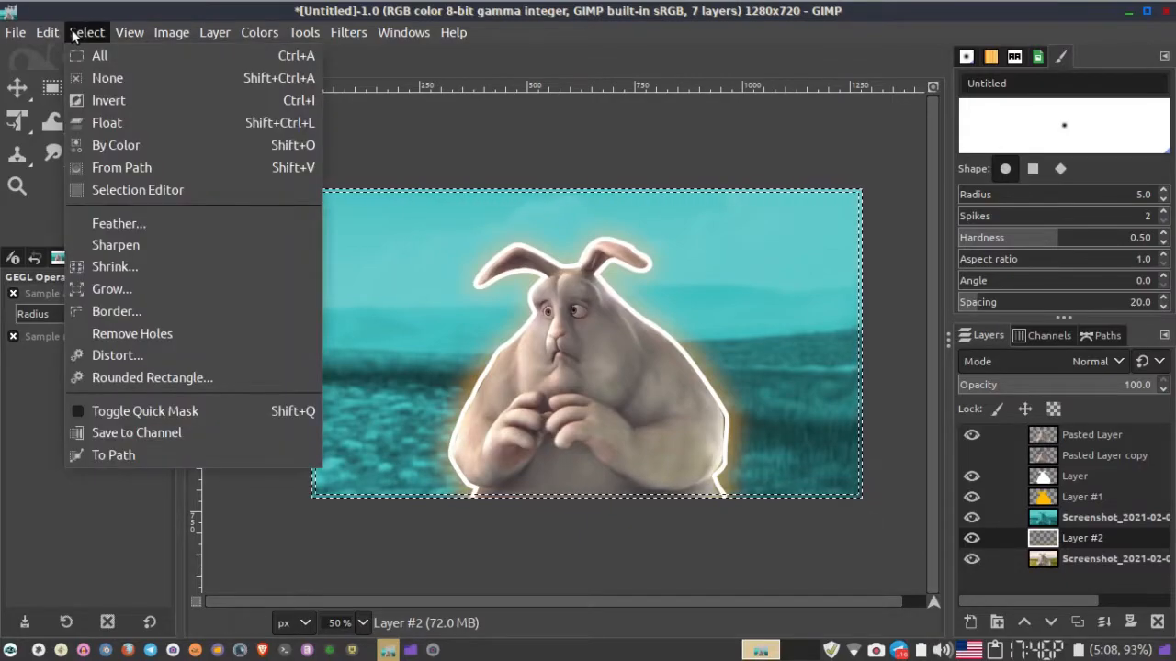
pyautogui.click(108, 84)
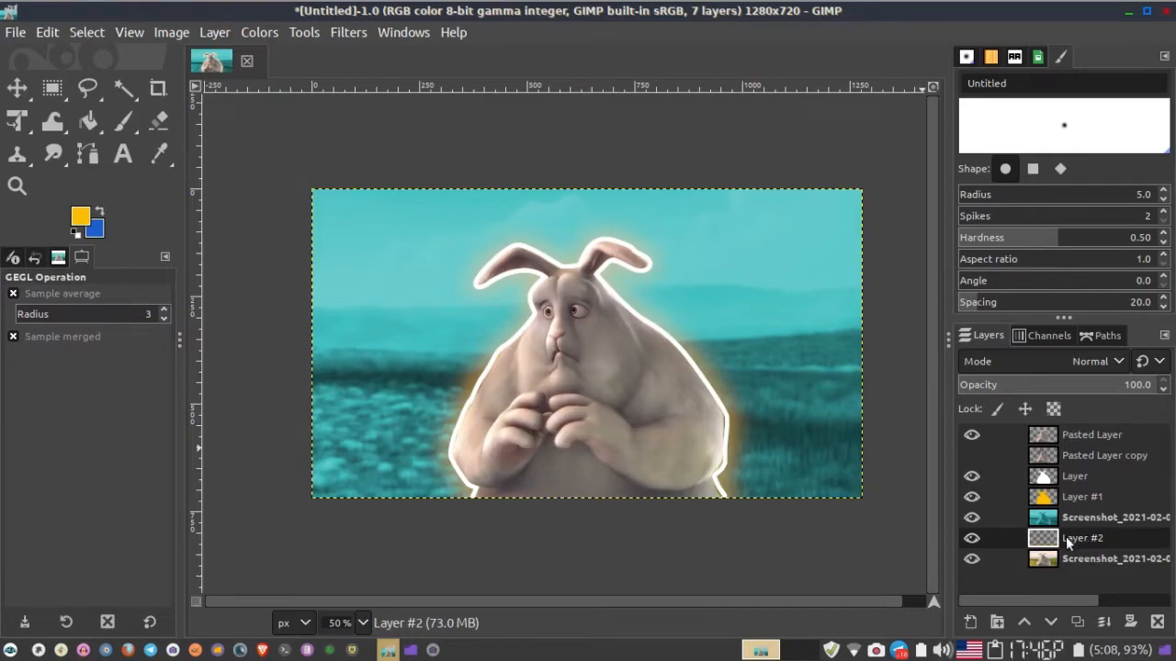
pyautogui.moveTo(1053, 534); pyautogui.dragTo(1056, 512)
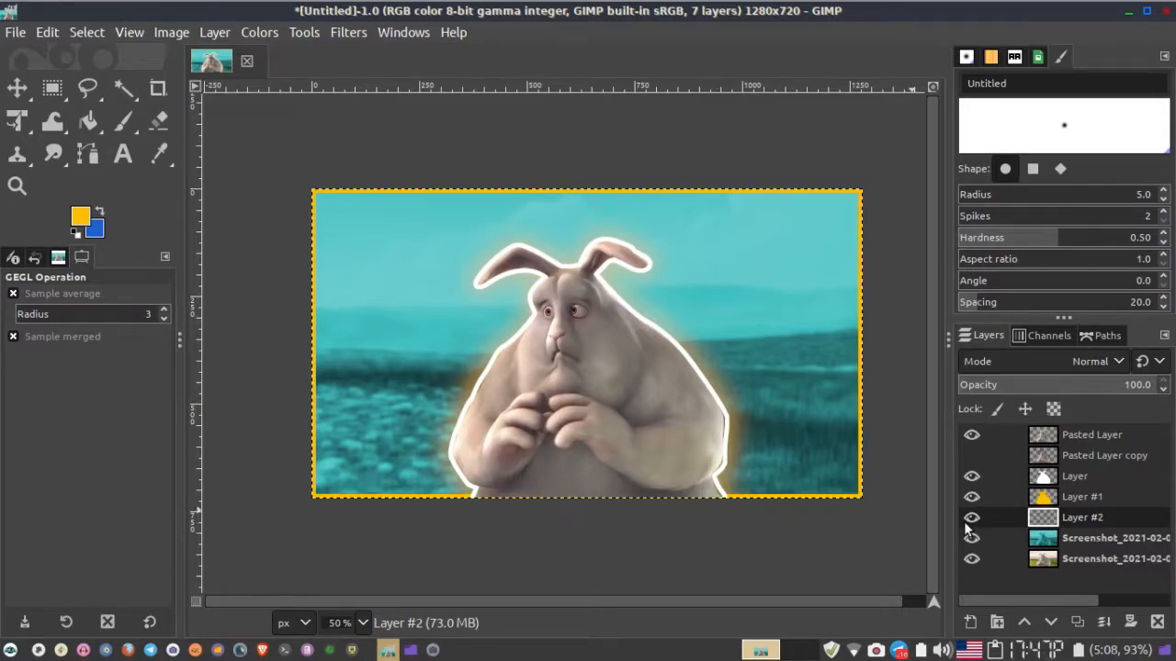
# Step: Shrink a whole-image selection by 20 px and convert it into a 5 px border selection with the Smooth style
pyautogui.click(90, 32)
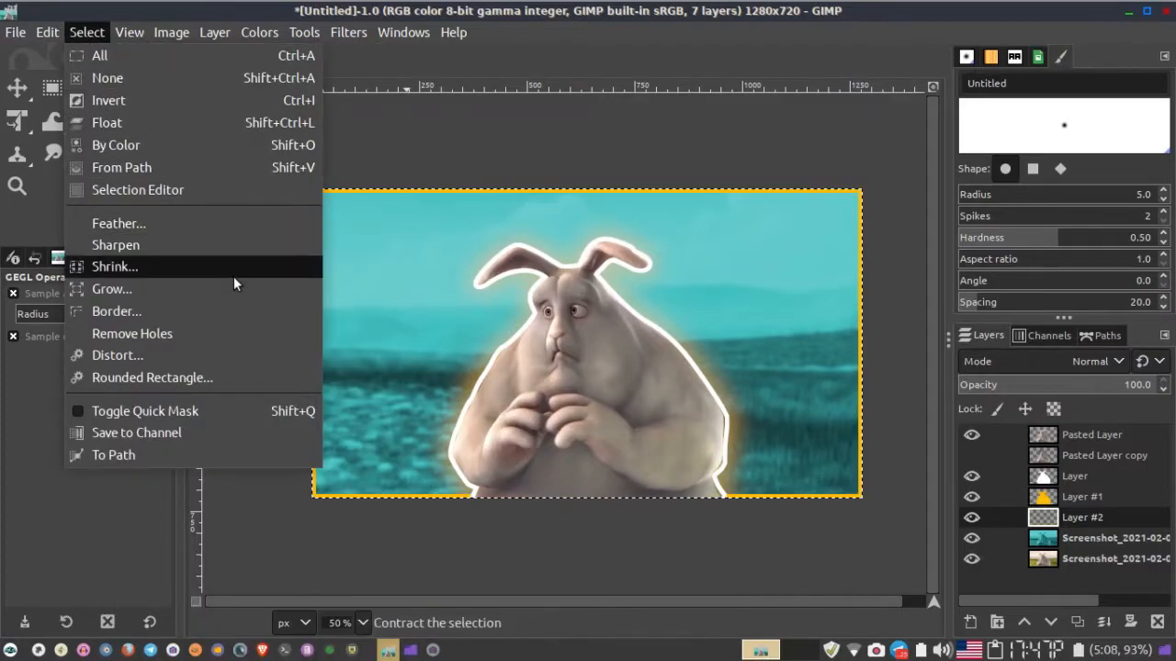
pyautogui.click(218, 267)
pyautogui.write('20')
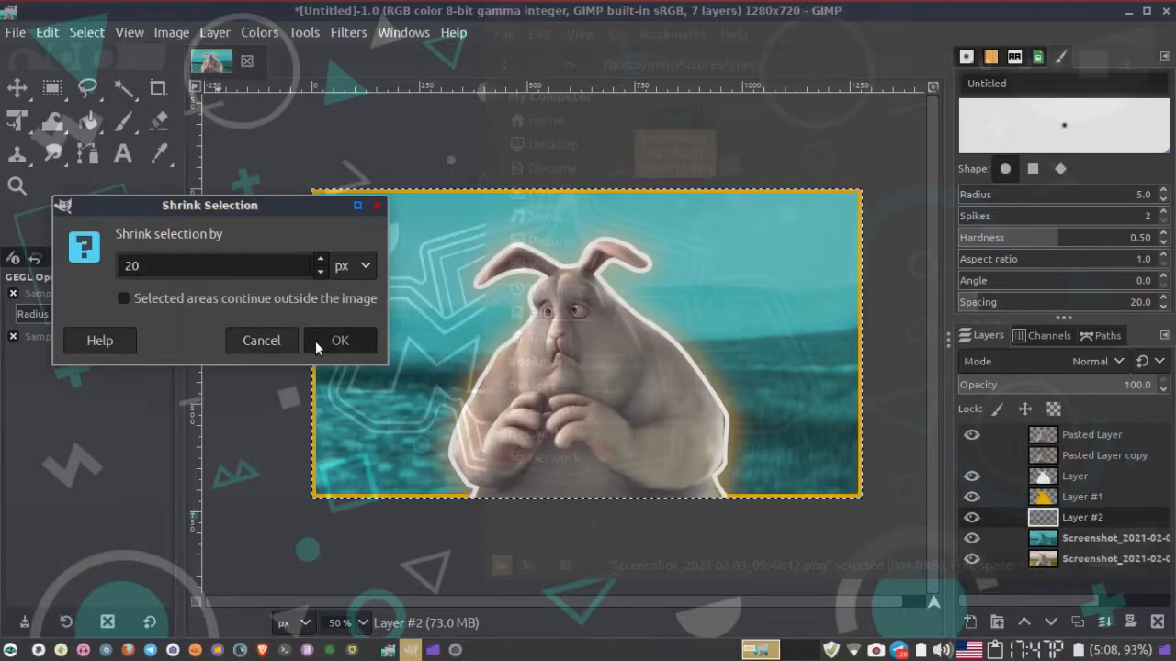
pyautogui.click(317, 340)
pyautogui.click(86, 33)
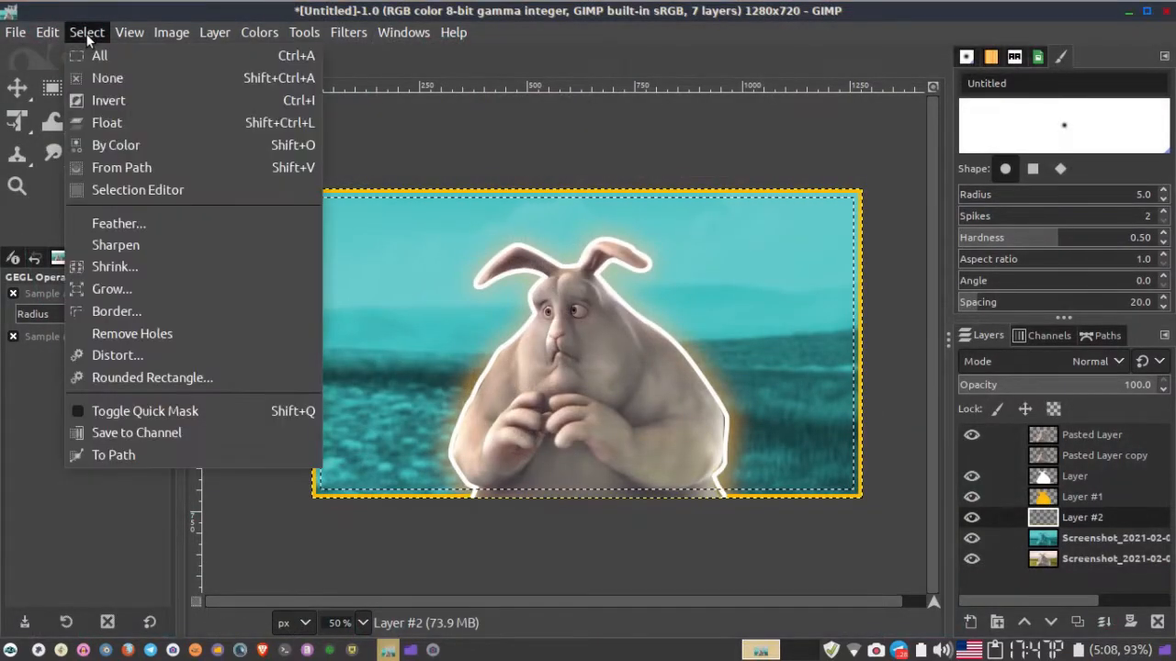
pyautogui.click(118, 307)
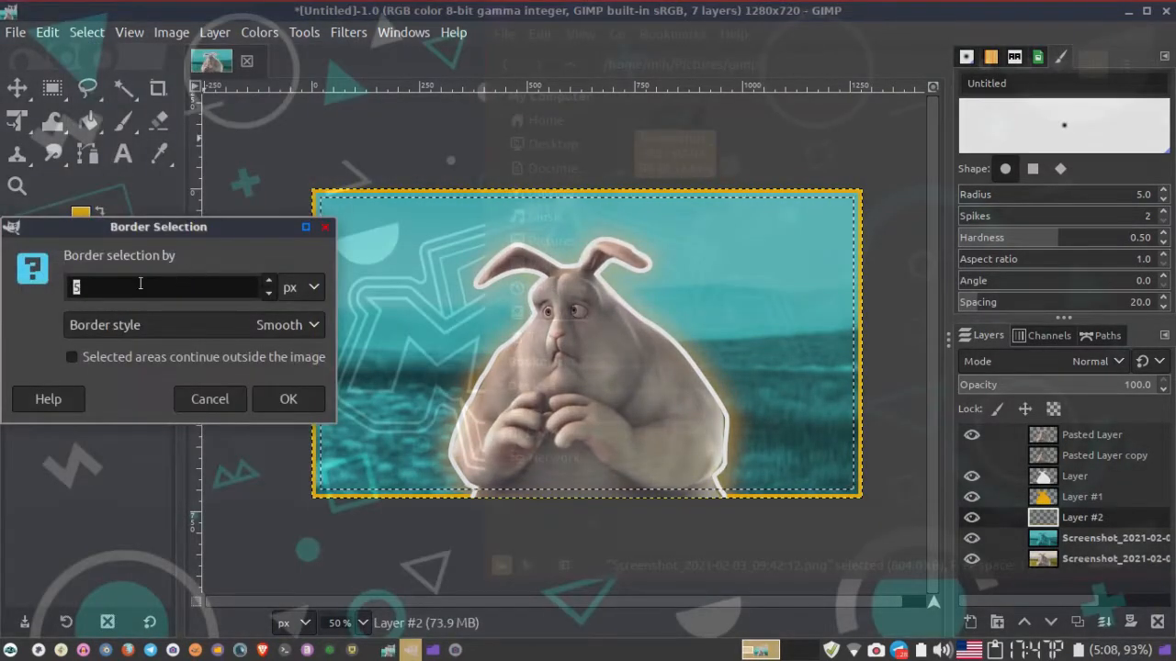
pyautogui.click(272, 398)
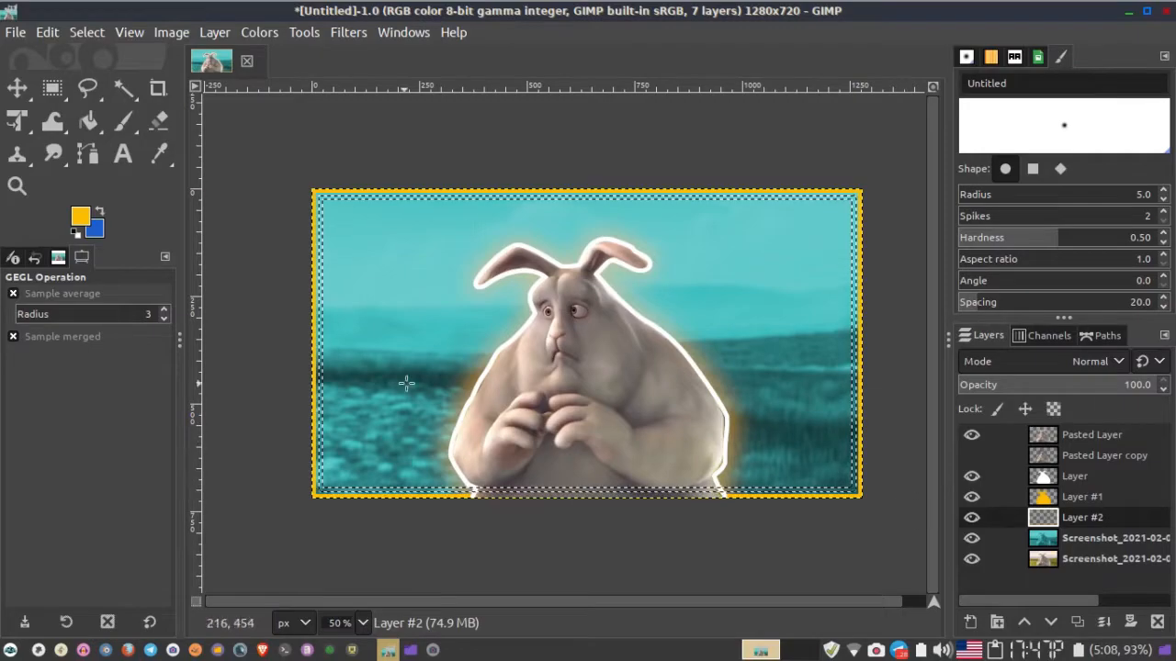
# Step: Fill the inner border selection on Layer #2 with the foreground colour and clear the selection
pyautogui.click(47, 33)
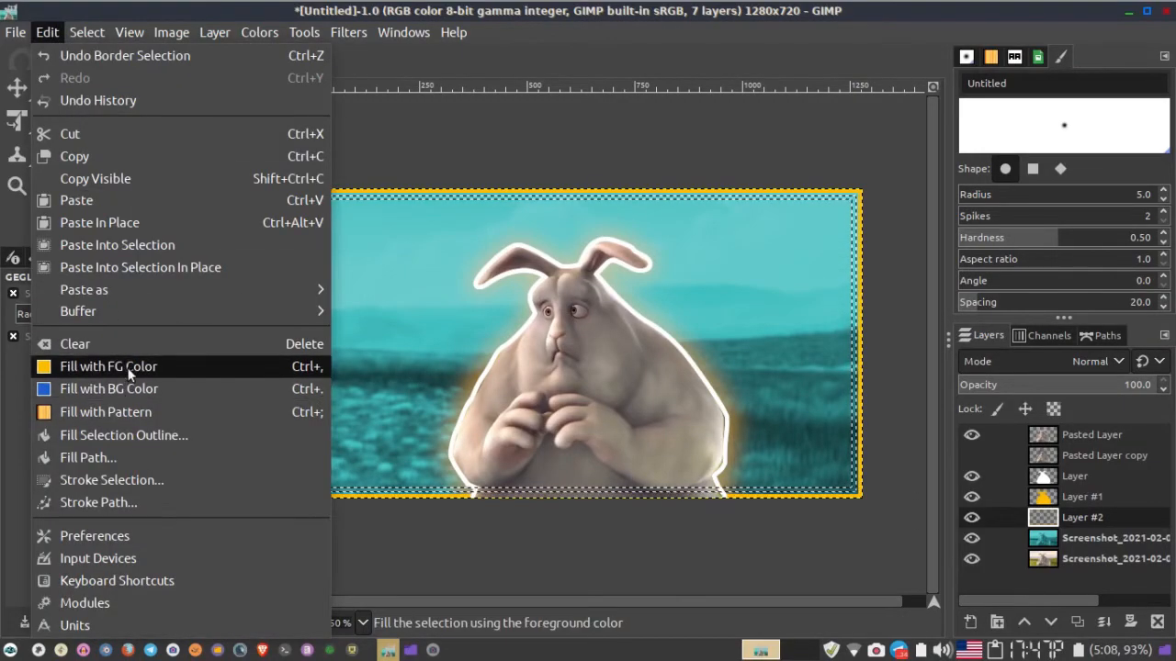
pyautogui.click(128, 366)
pyautogui.hotkey('shift', 'ctrl', 'a')
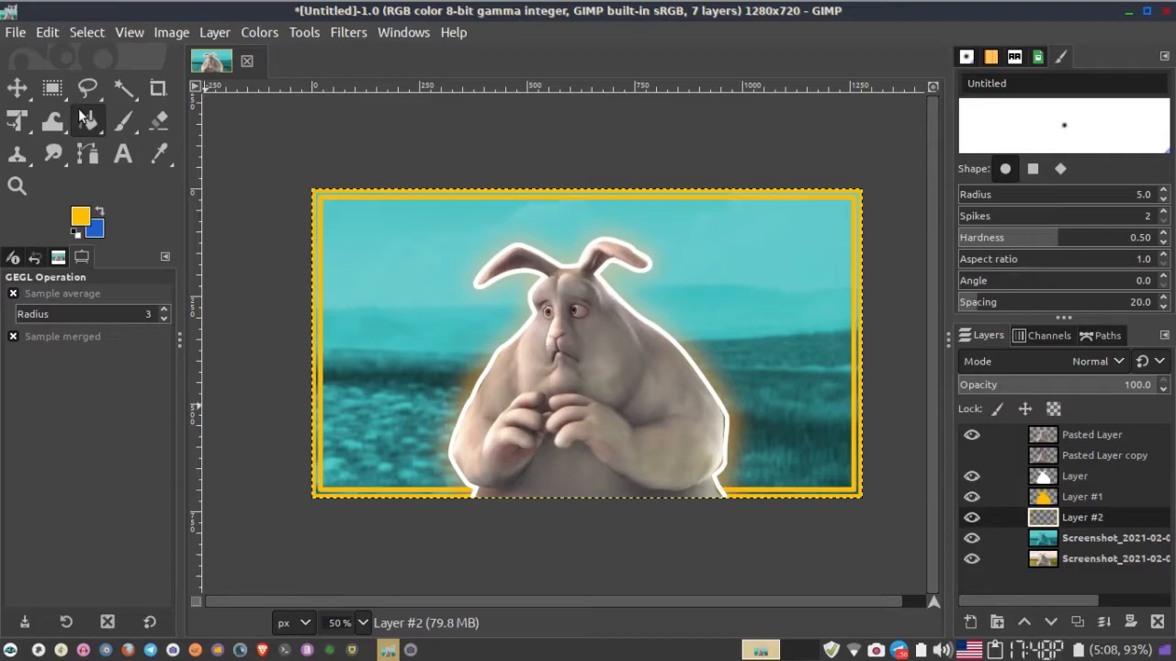
# Step: Add the two-line centred text "big" / "bug bunny" beside the rabbit's head in Short Xurkit at 62 px
pyautogui.click(126, 155)
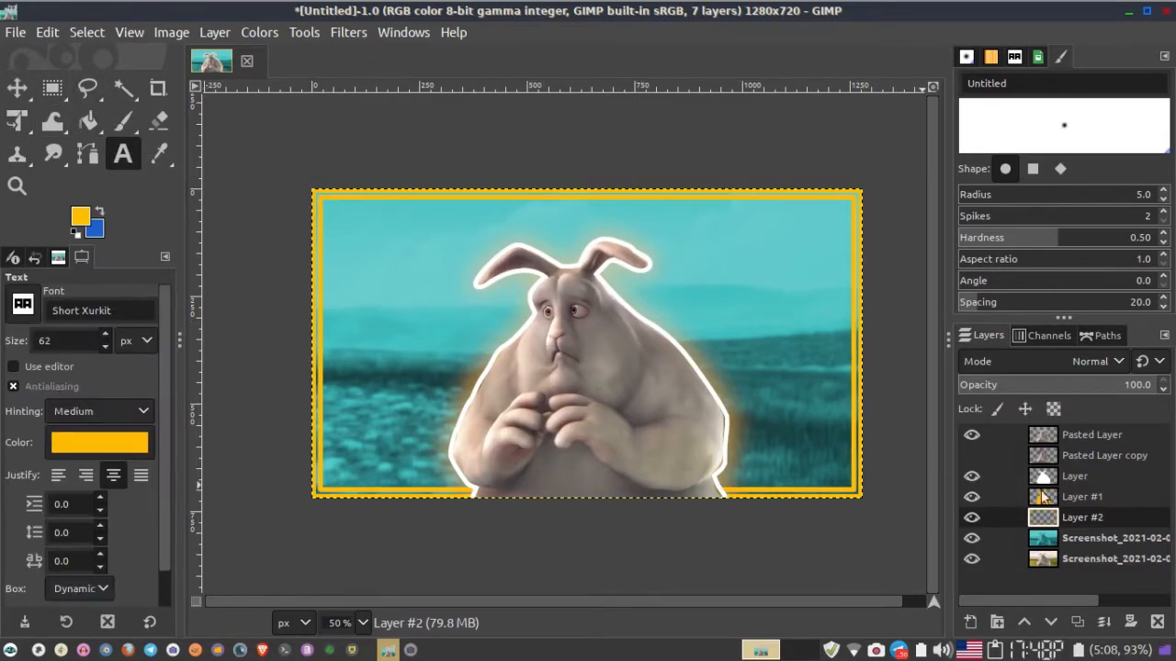
pyautogui.click(332, 264)
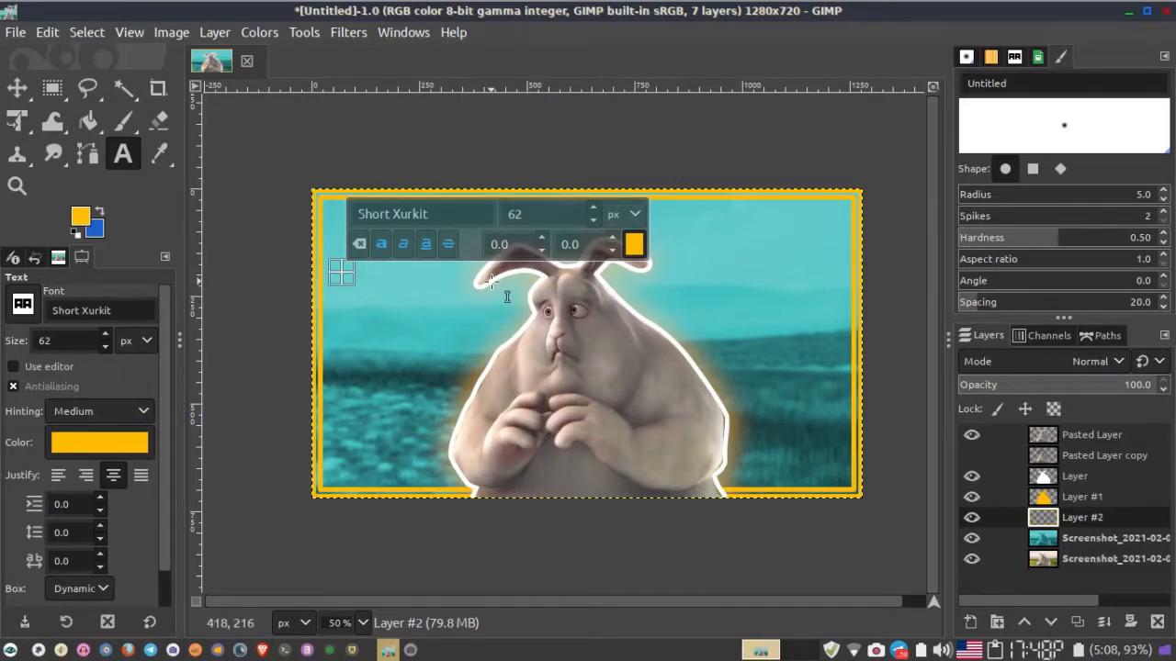
pyautogui.write('big')
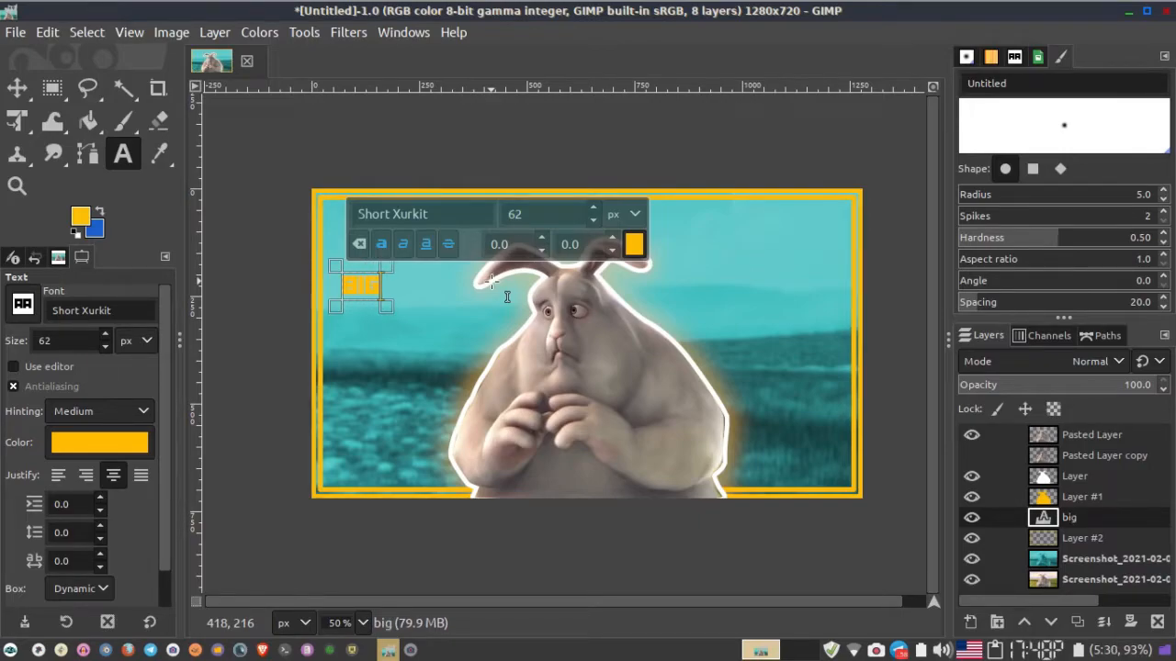
pyautogui.press('Return')
pyautogui.write('bug')
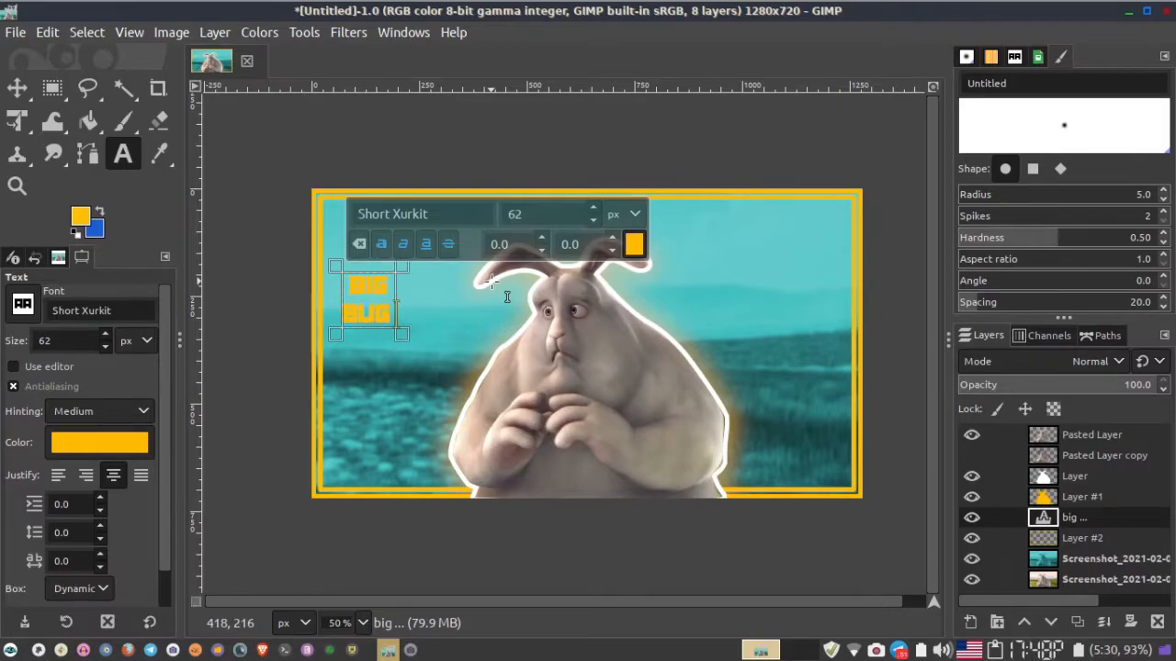
pyautogui.press('BackSpace')
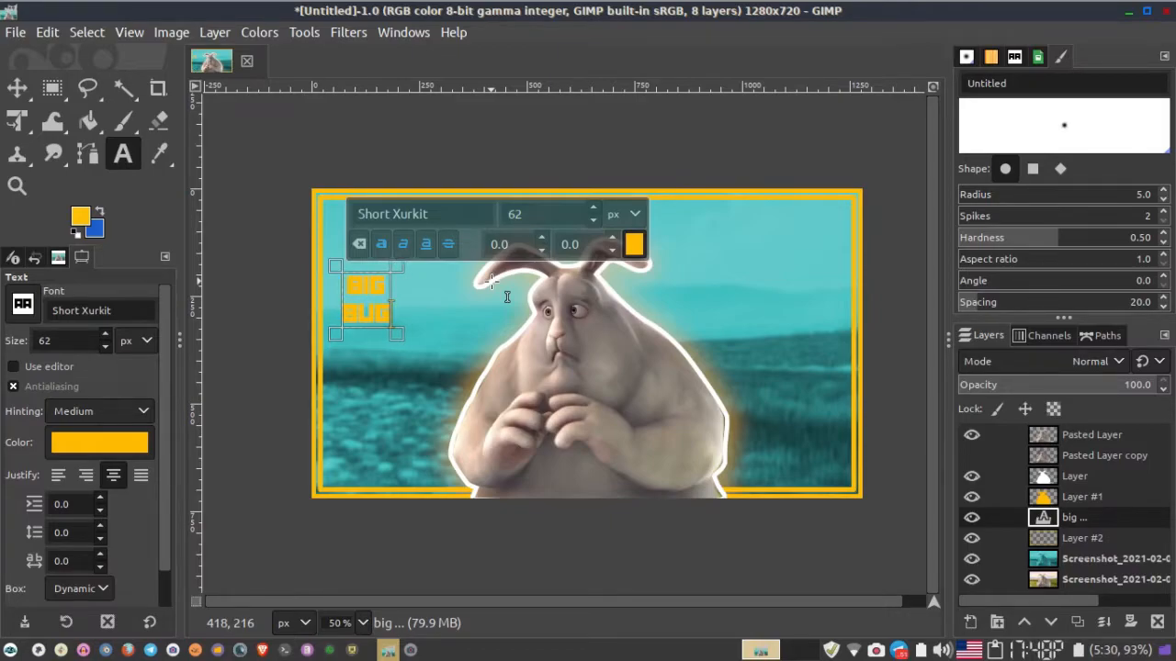
pyautogui.write('bunny')
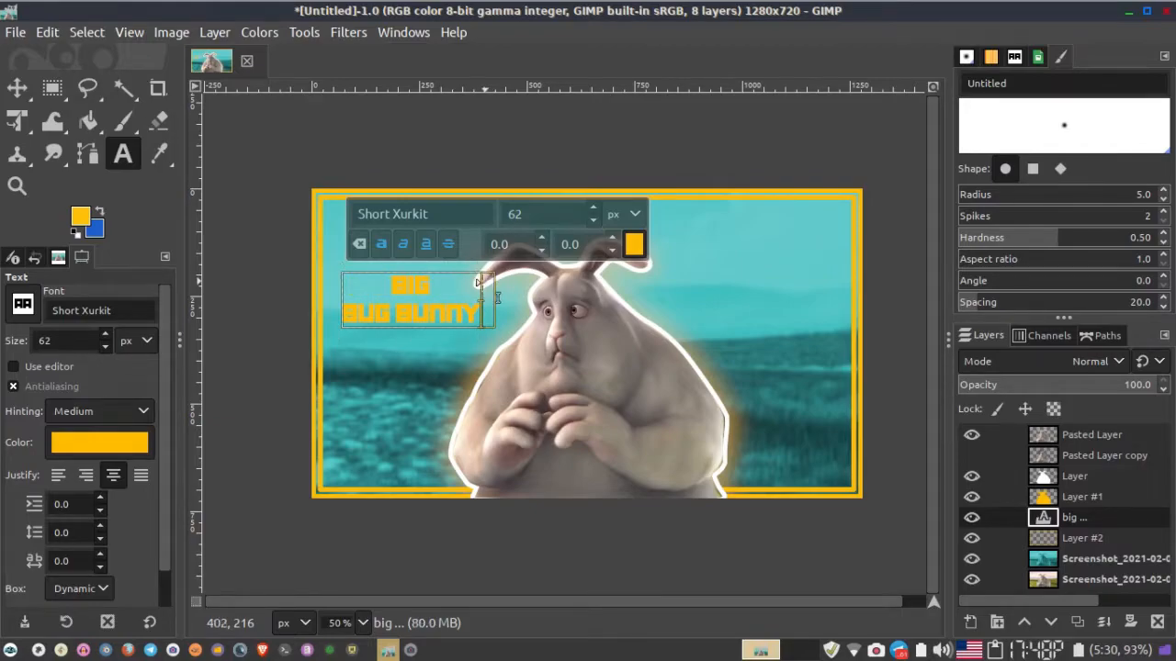
# Step: Try to set the text colour to white
pyautogui.click(634, 243)
pyautogui.moveTo(583, 163); pyautogui.dragTo(425, 57)
pyautogui.click(787, 411)
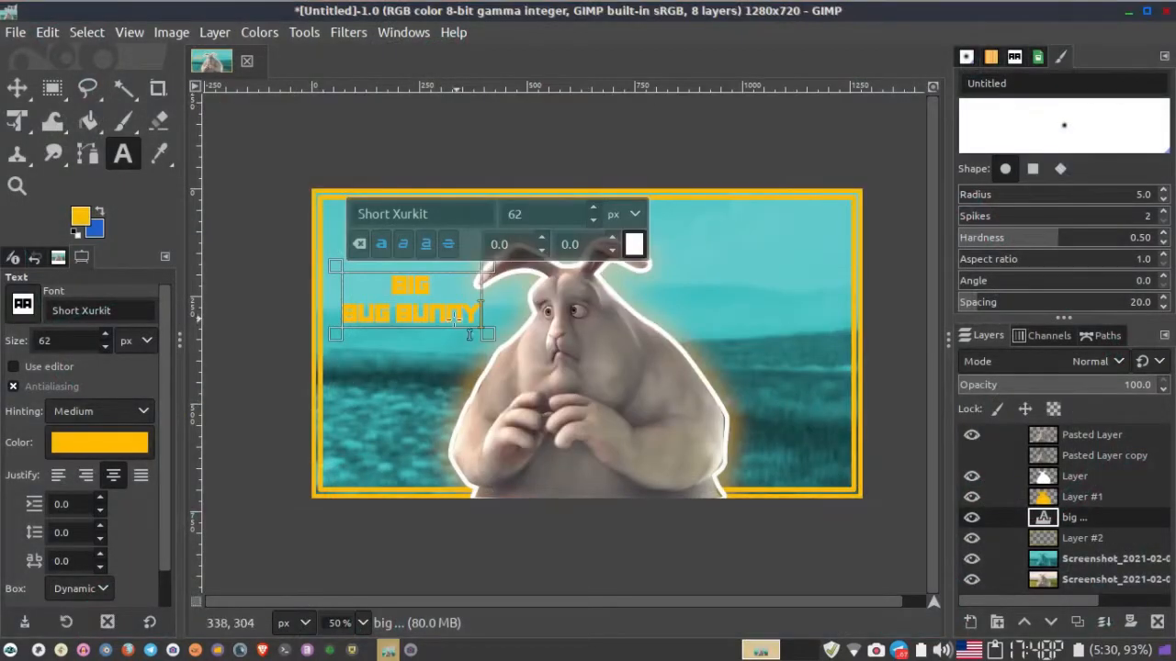
# Step: Select all of the "big bug bunny" text and recolour it pure red
pyautogui.hotkey('ctrl', 'a')
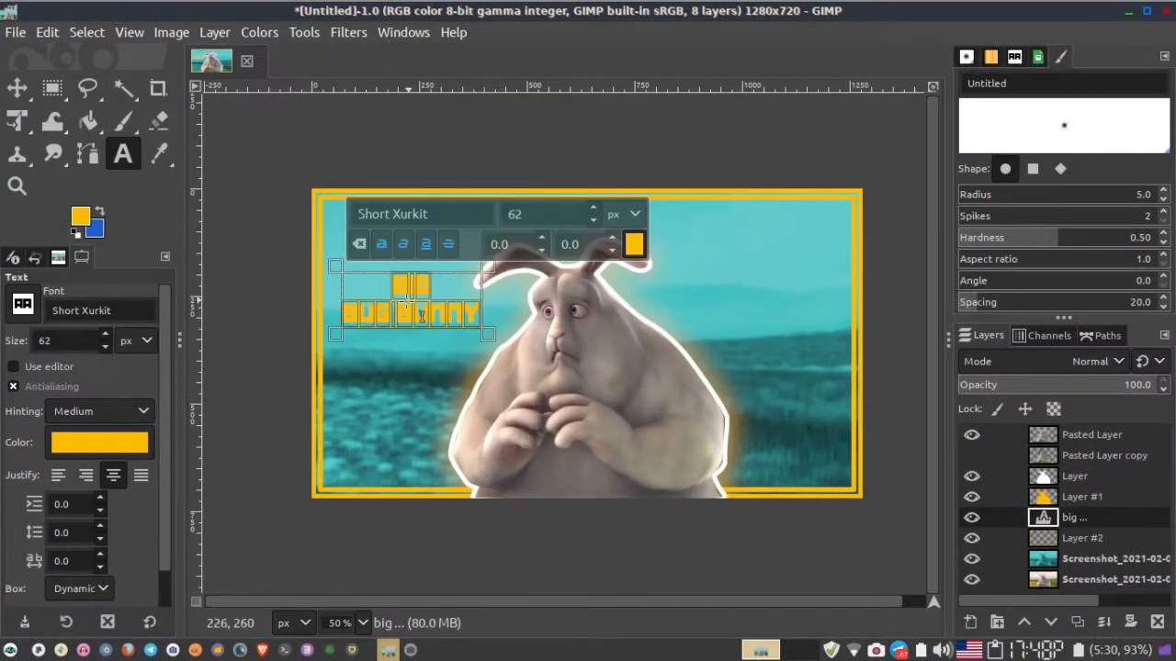
pyautogui.click(633, 244)
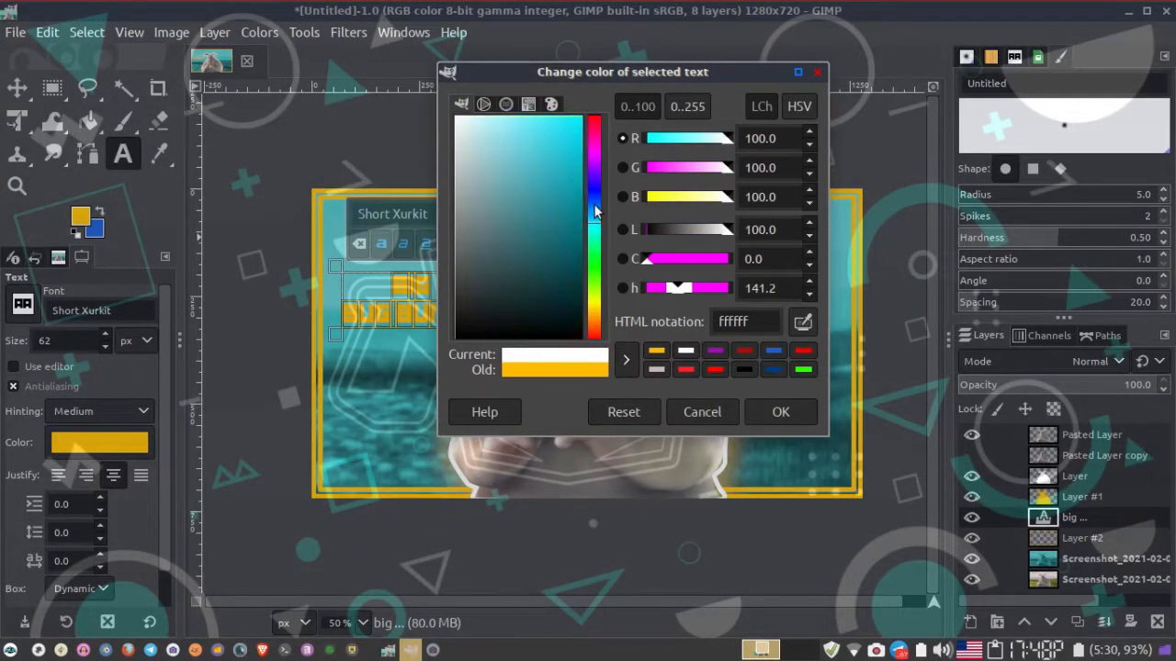
pyautogui.moveTo(595, 223); pyautogui.dragTo(592, 82)
pyautogui.moveTo(563, 179); pyautogui.dragTo(583, 117)
pyautogui.click(780, 411)
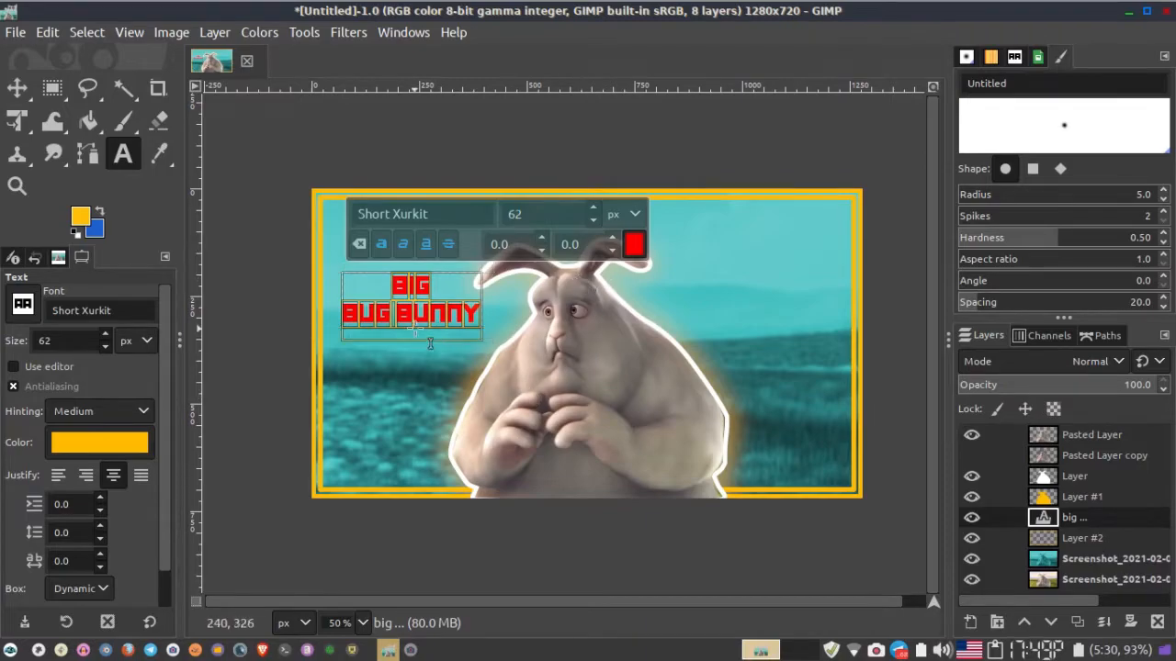
# Step: Increase the selected text's font size to 97 px
pyautogui.click(522, 214)
pyautogui.scroll(20, 512, 215)
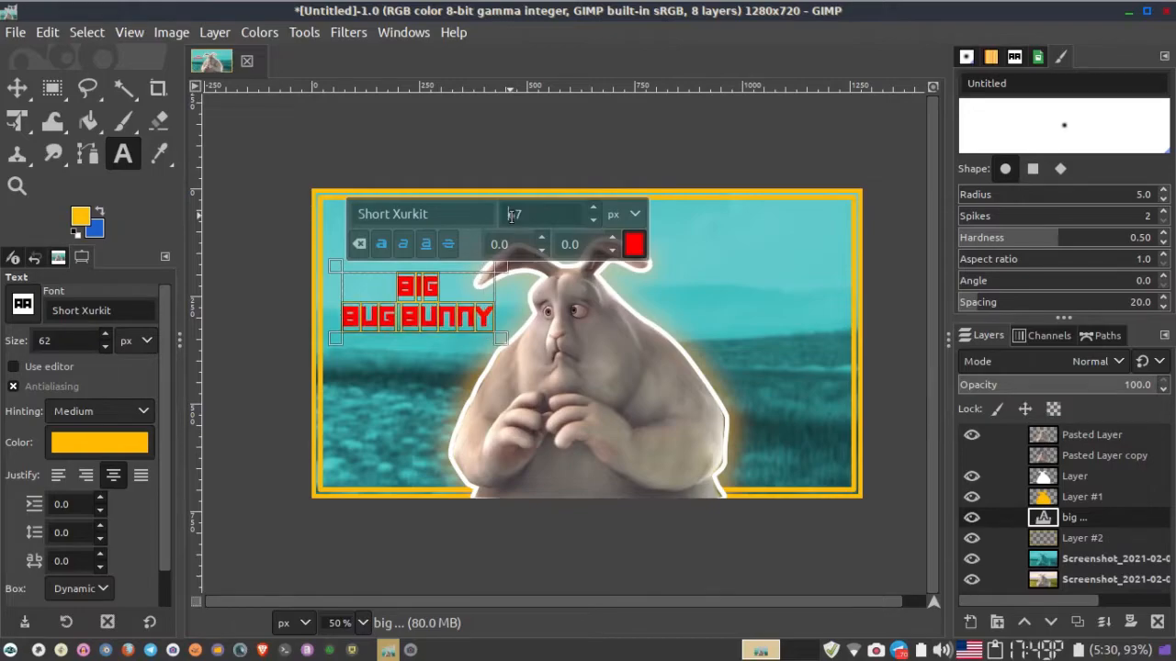
pyautogui.scroll(-2, 511, 217)
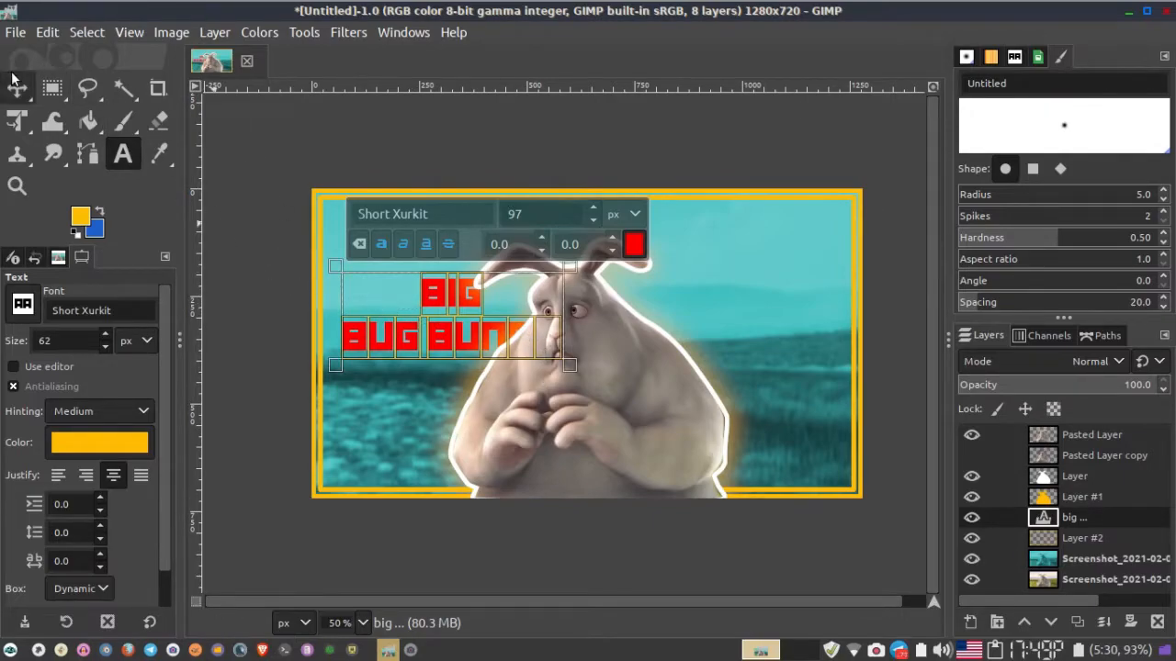
# Step: Bring the text layer to the top of the layer stack and move the text to the right side of the image
pyautogui.click(17, 87)
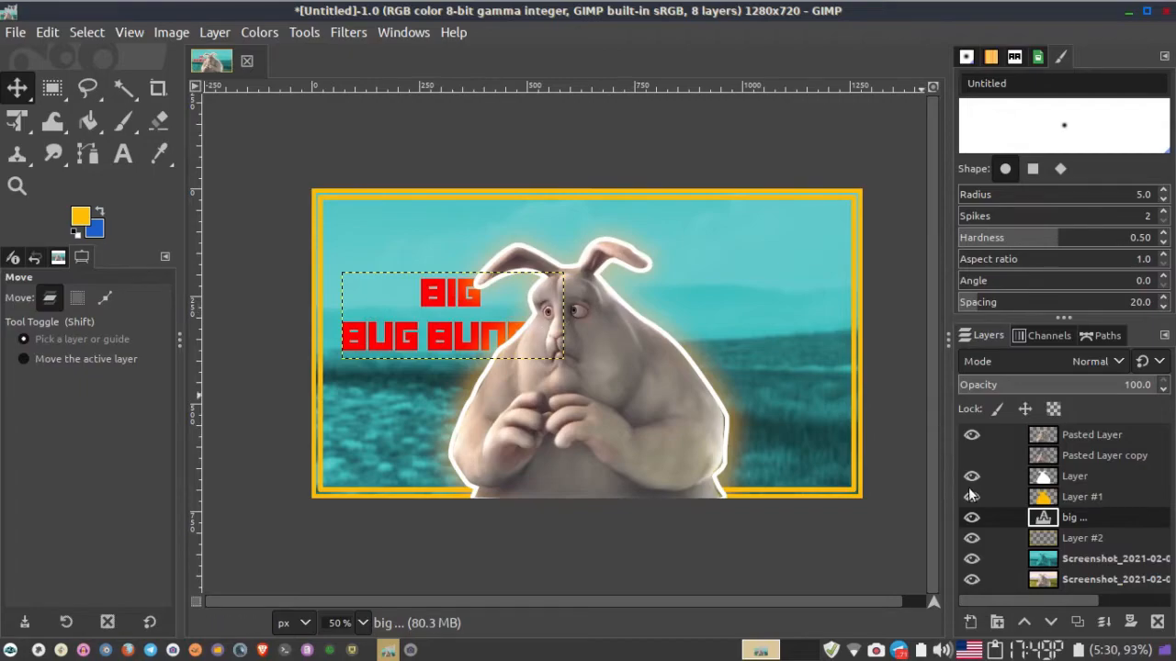
pyautogui.moveTo(1061, 521); pyautogui.dragTo(1048, 431)
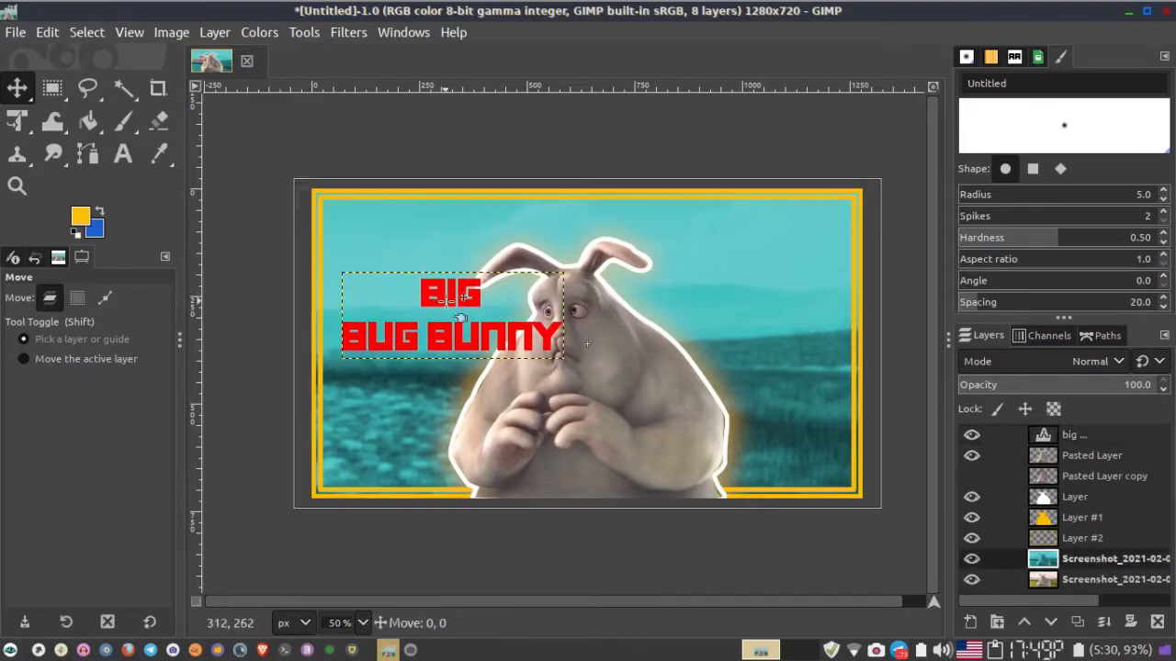
pyautogui.click(449, 315)
pyautogui.moveTo(449, 315); pyautogui.dragTo(739, 343)
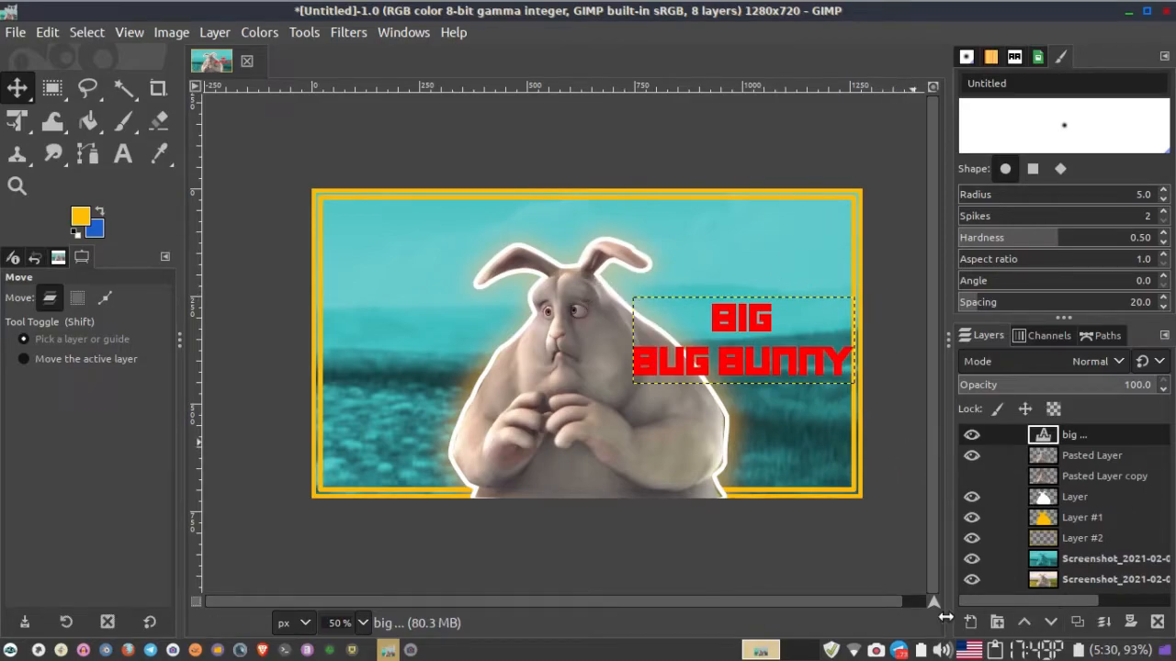
# Step: Add a new layer directly beneath the text layer and select a rounded rectangle of about 550×252 px around the text
pyautogui.click(970, 622)
pyautogui.click(1124, 612)
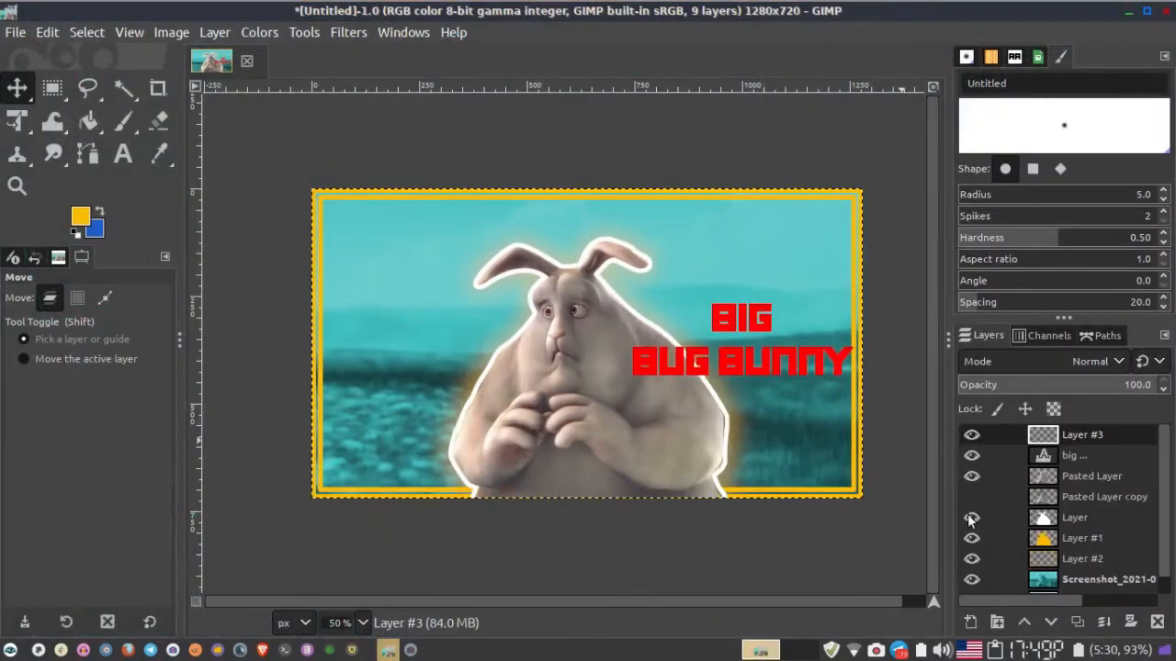
pyautogui.moveTo(1074, 435); pyautogui.dragTo(1067, 460)
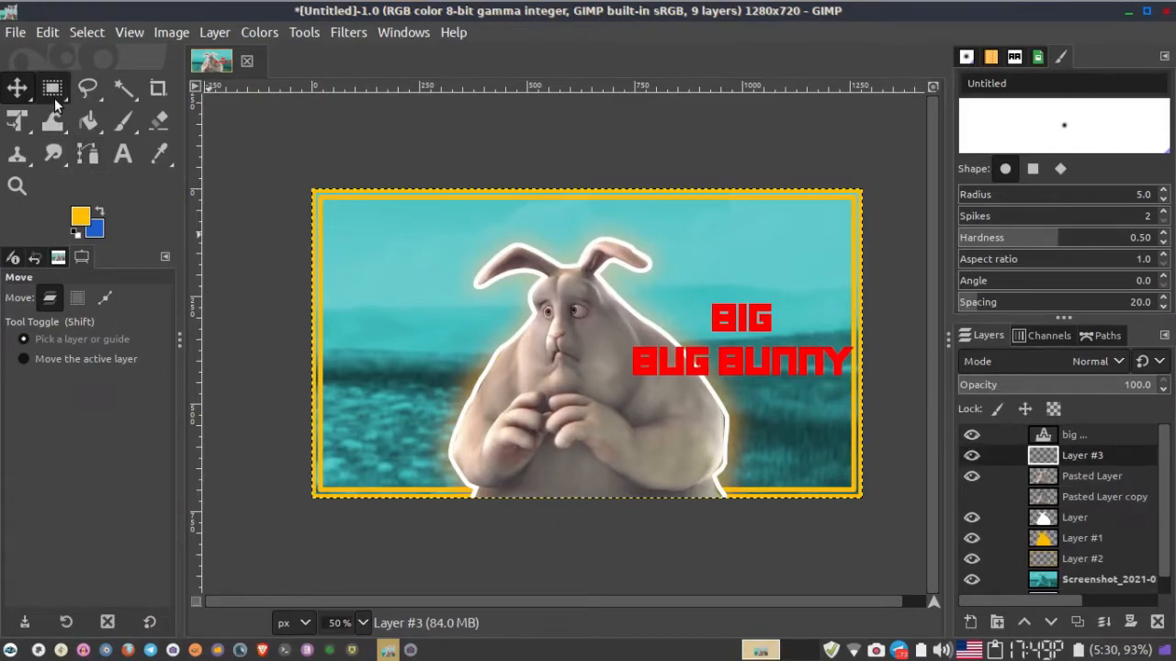
pyautogui.click(54, 98)
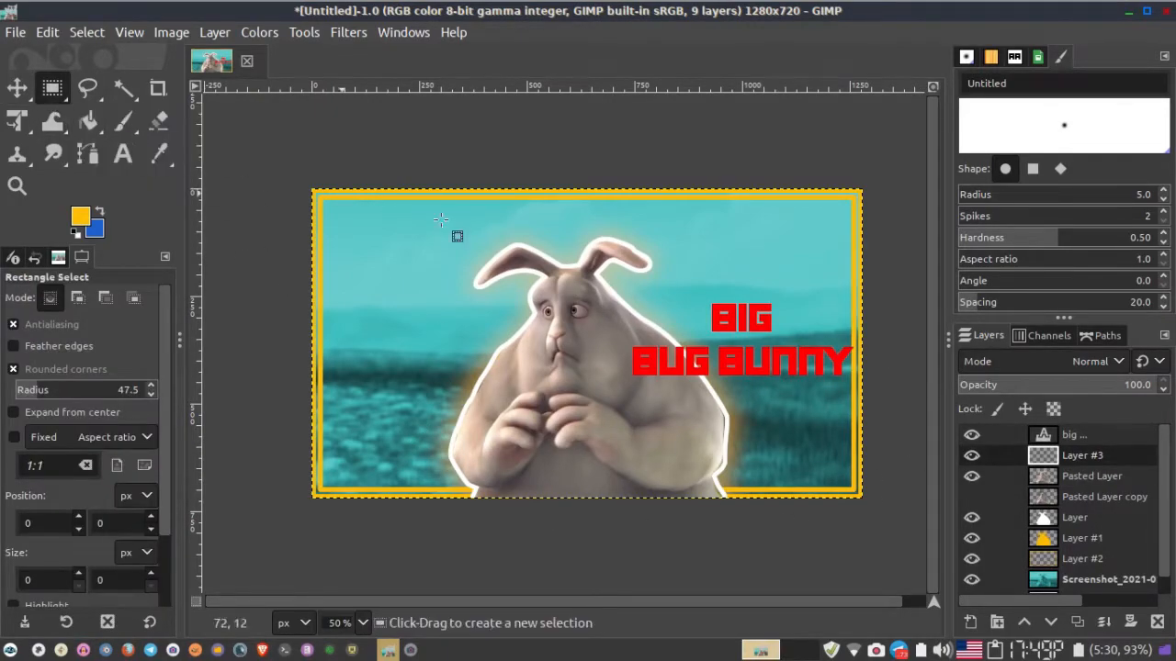
pyautogui.moveTo(625, 283); pyautogui.dragTo(858, 394)
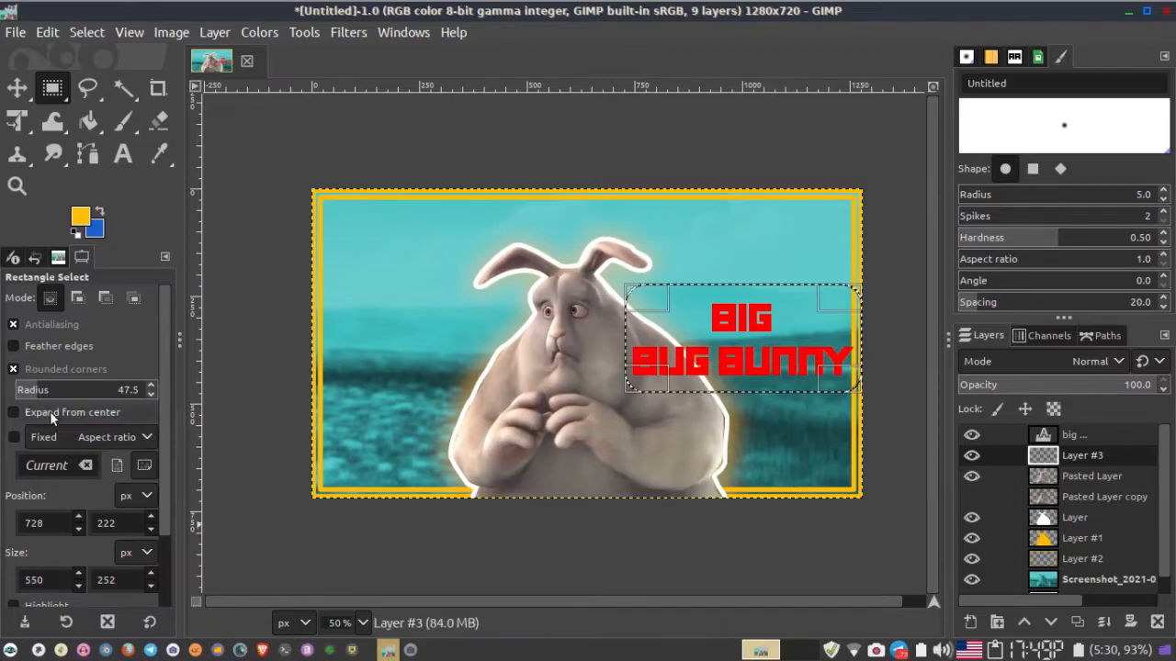
# Step: Turn off rounded corners so the rectangular selection around the title has square corners
pyautogui.click(14, 370)
pyautogui.click(14, 370)
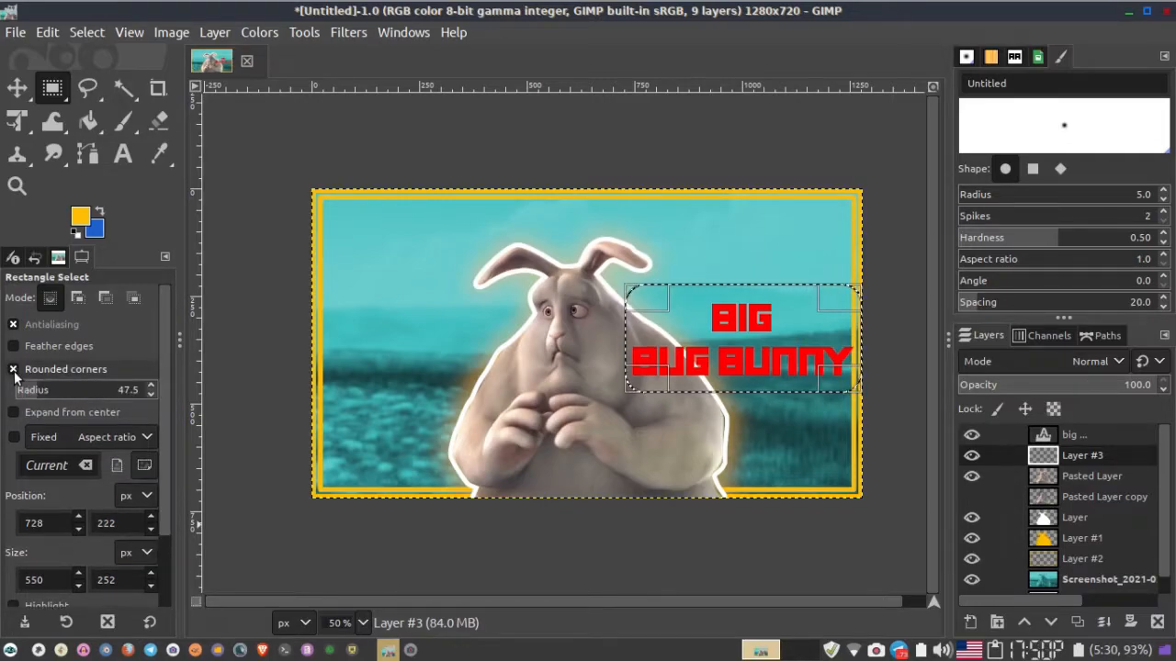
pyautogui.click(14, 371)
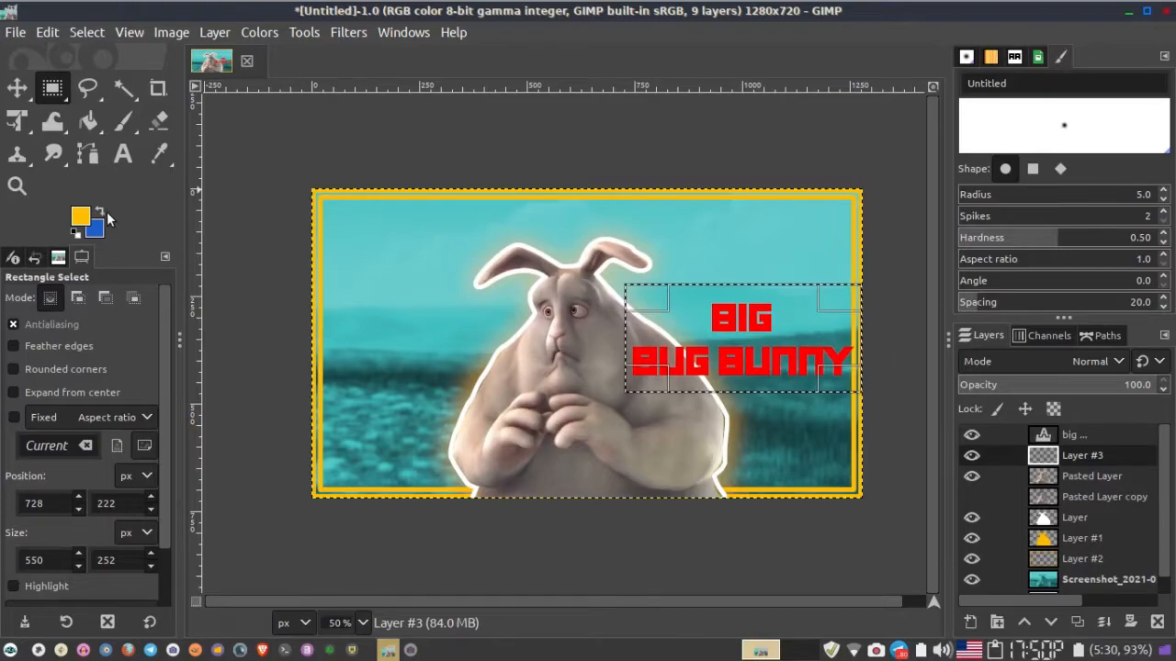
# Step: Set the foreground colour to white, fill the selection on Layer #3 with it, and deselect
pyautogui.click(81, 217)
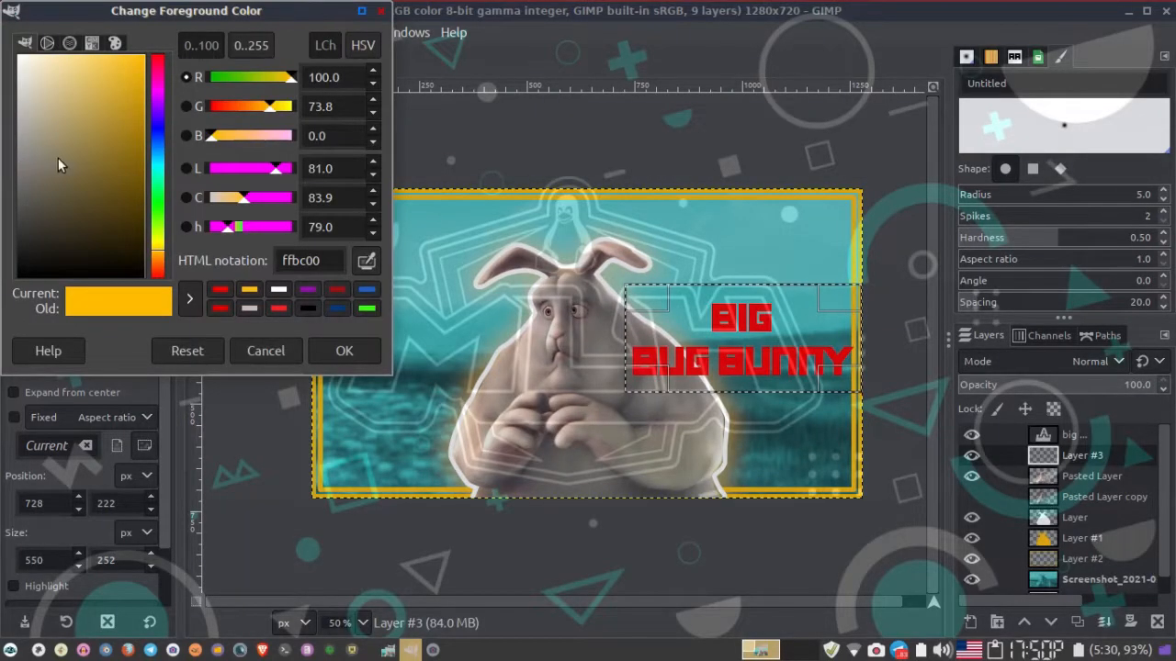
pyautogui.moveTo(58, 164); pyautogui.dragTo(18, 55)
pyautogui.click(333, 352)
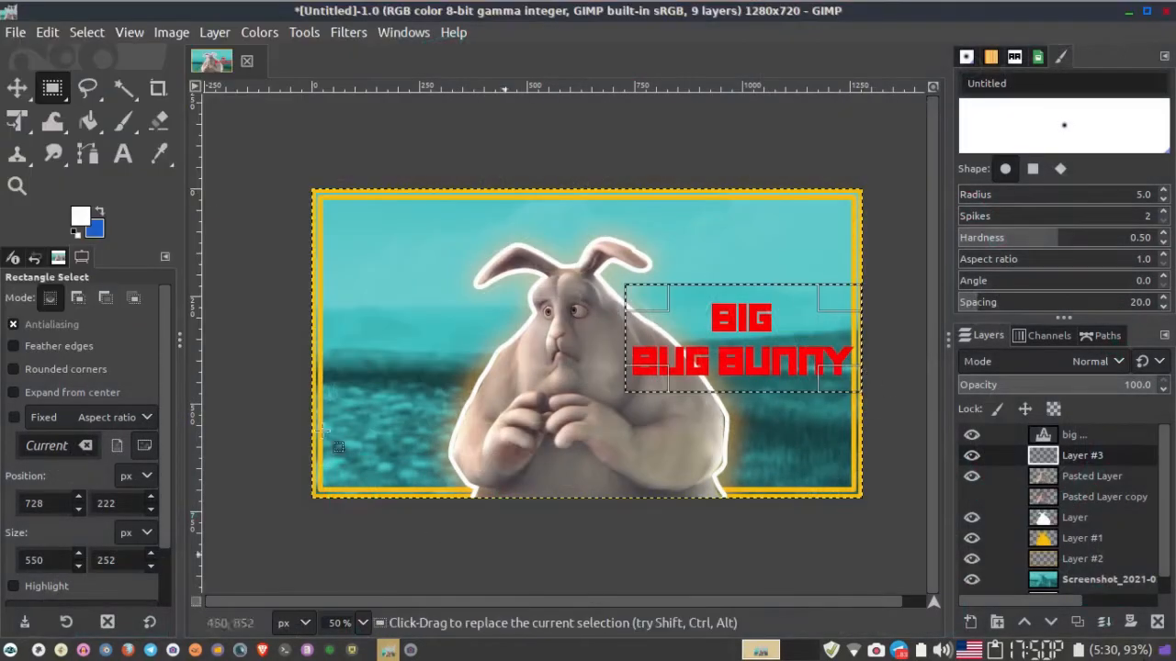
pyautogui.click(47, 32)
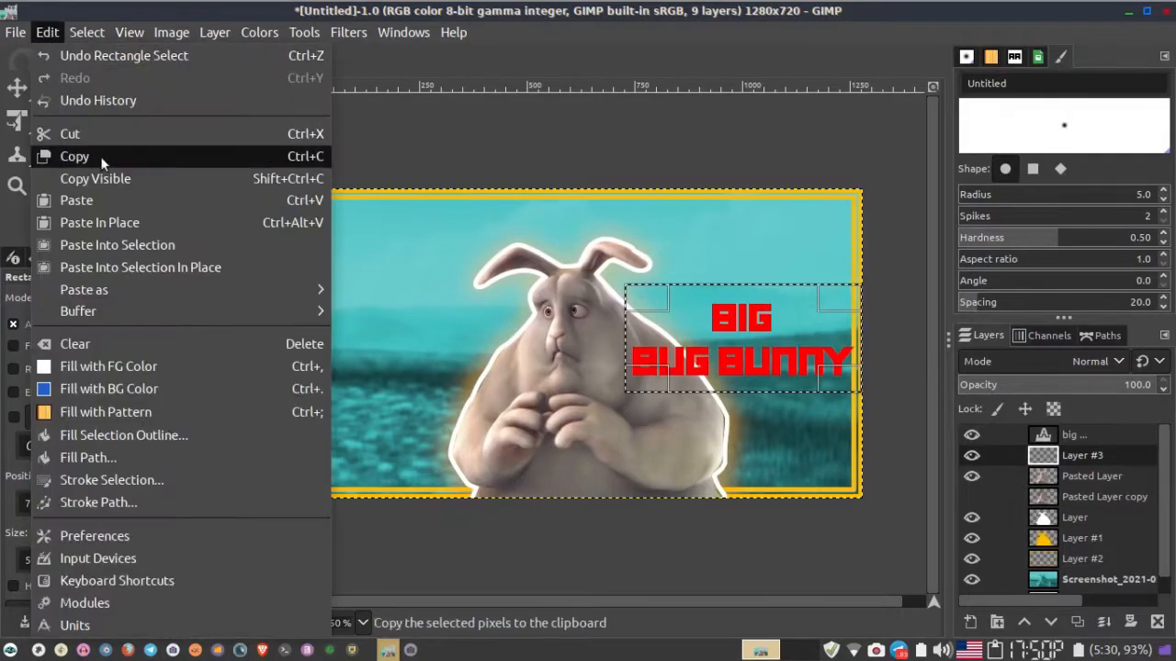
pyautogui.click(173, 368)
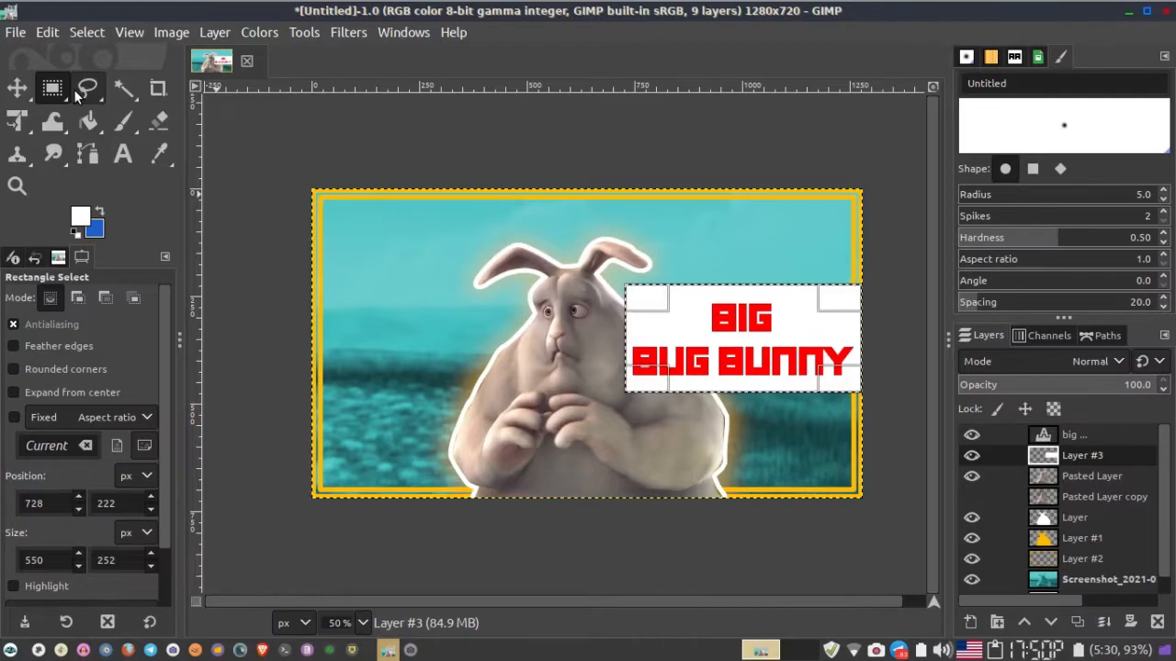
pyautogui.hotkey('ctrl', 'shift', 'a')
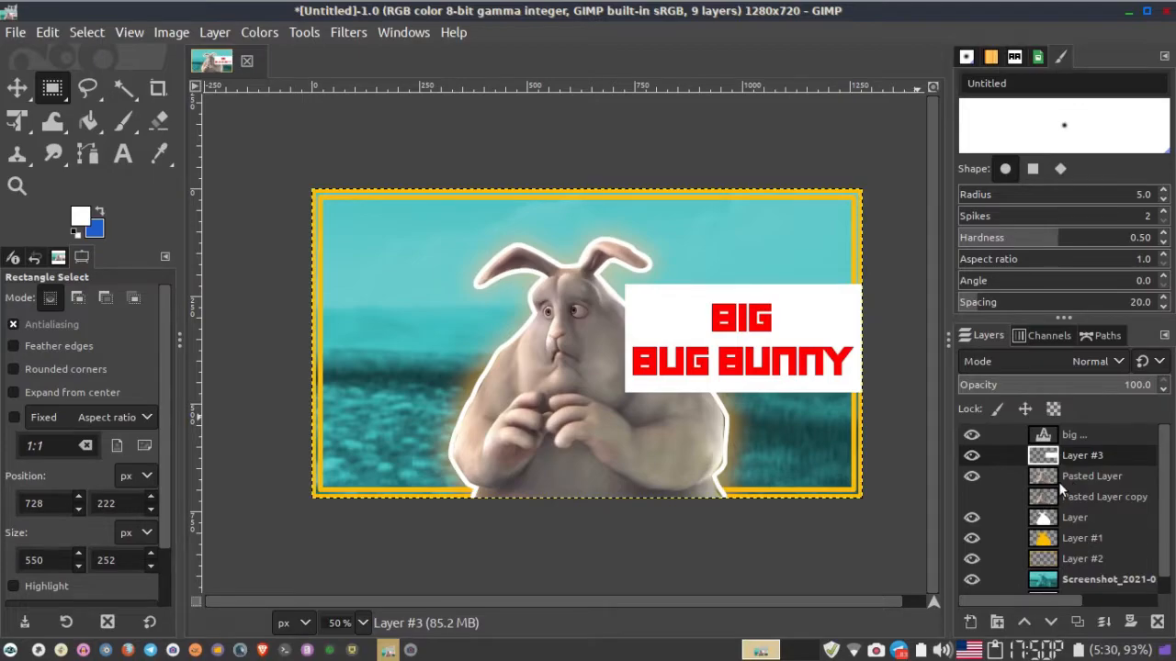
# Step: Apply a Drop Shadow to the title text layer with 20 px X and Y offsets, blur radius 10 and opacity 0.5
pyautogui.click(1052, 437)
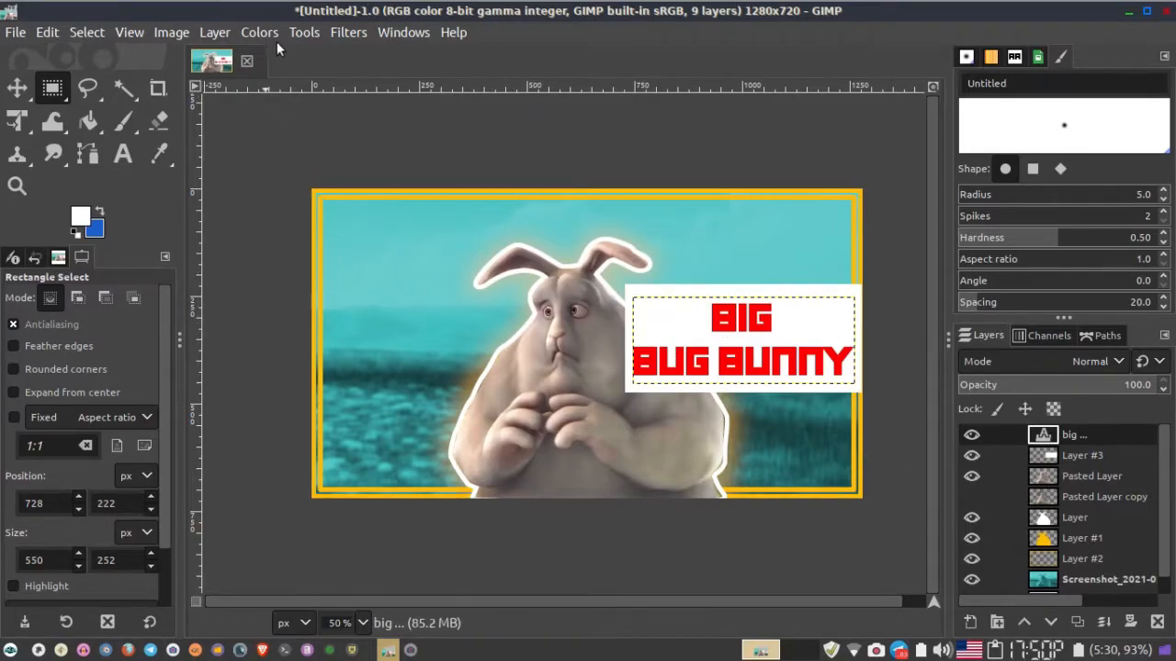
pyautogui.click(304, 32)
pyautogui.moveTo(415, 227)
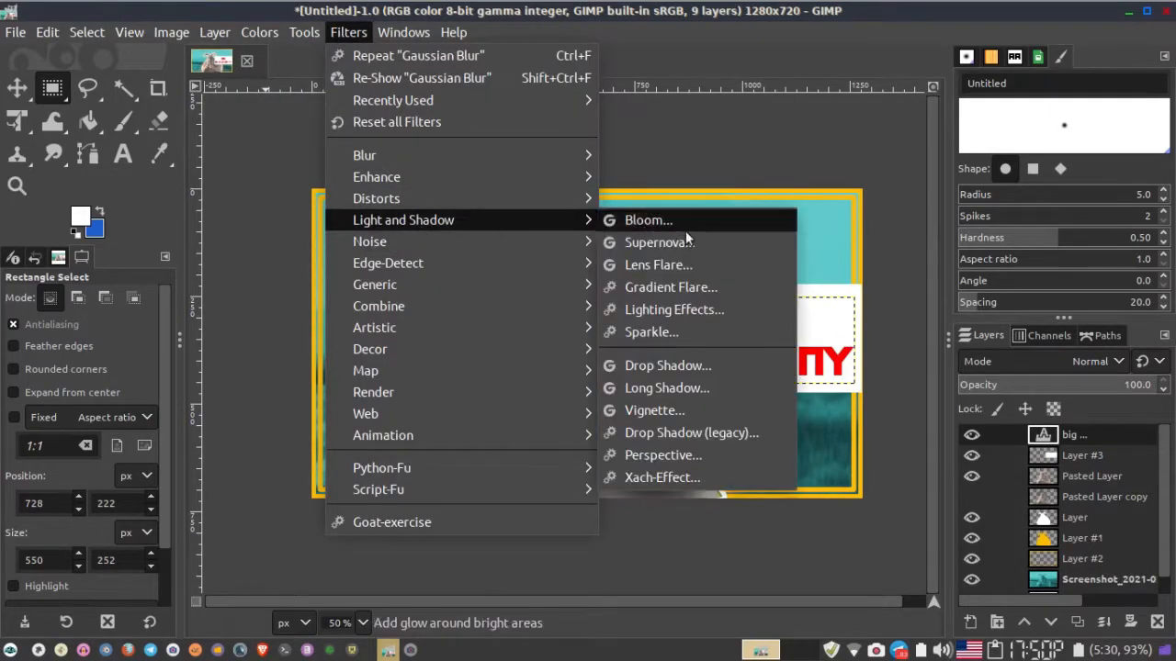
pyautogui.click(695, 368)
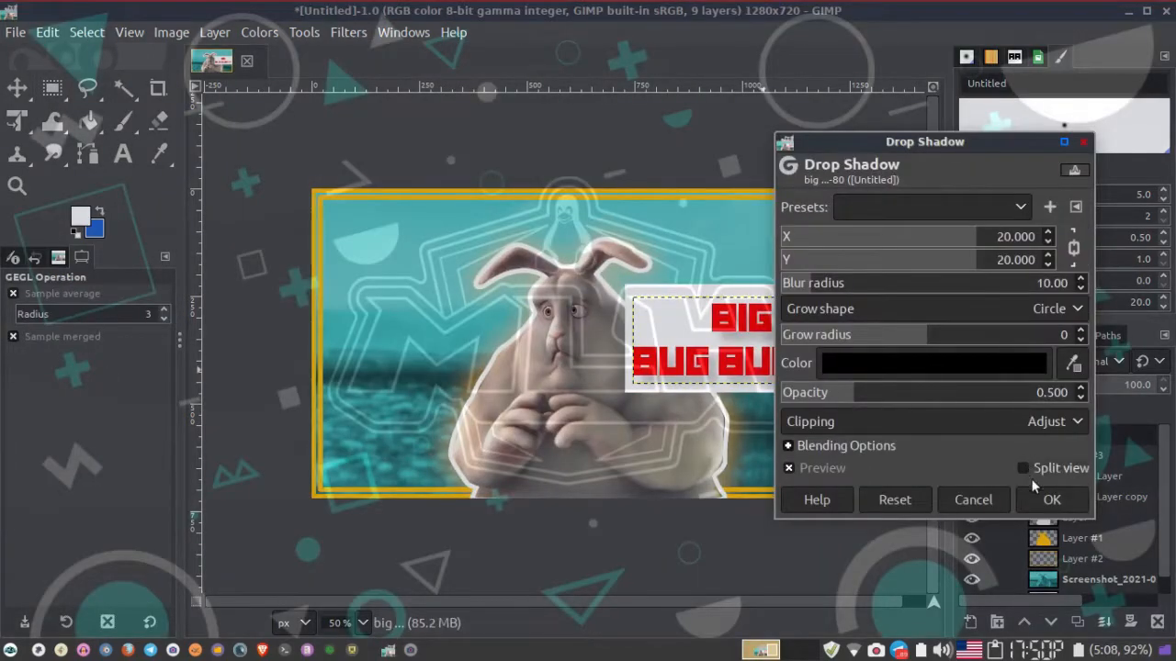
pyautogui.click(1052, 497)
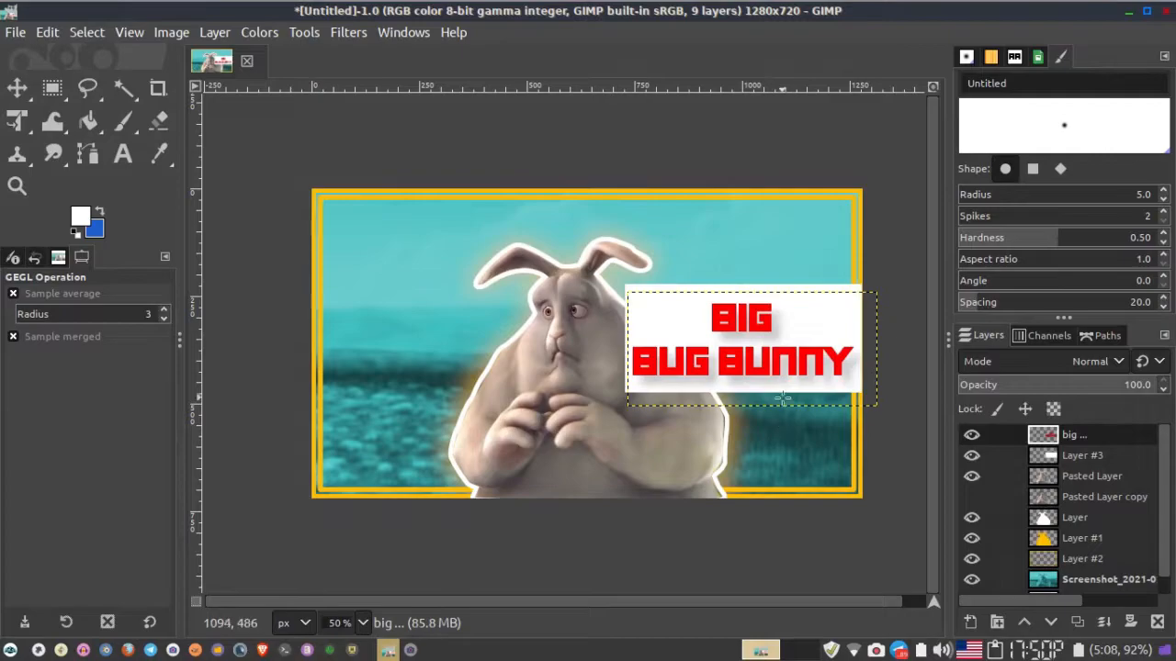
# Step: On the teal background copy layer, make a free-form triangular selection across the image's lower-left corner
pyautogui.moveTo(560, 424); pyautogui.dragTo(586, 377)
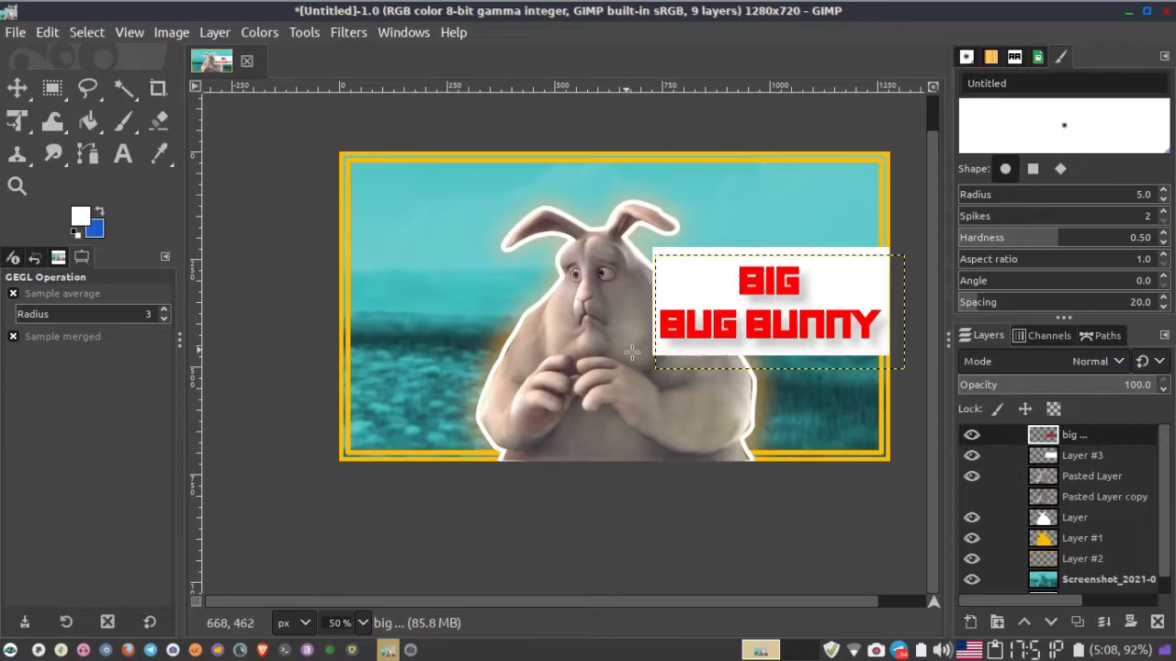
pyautogui.scroll(-1, 1047, 542)
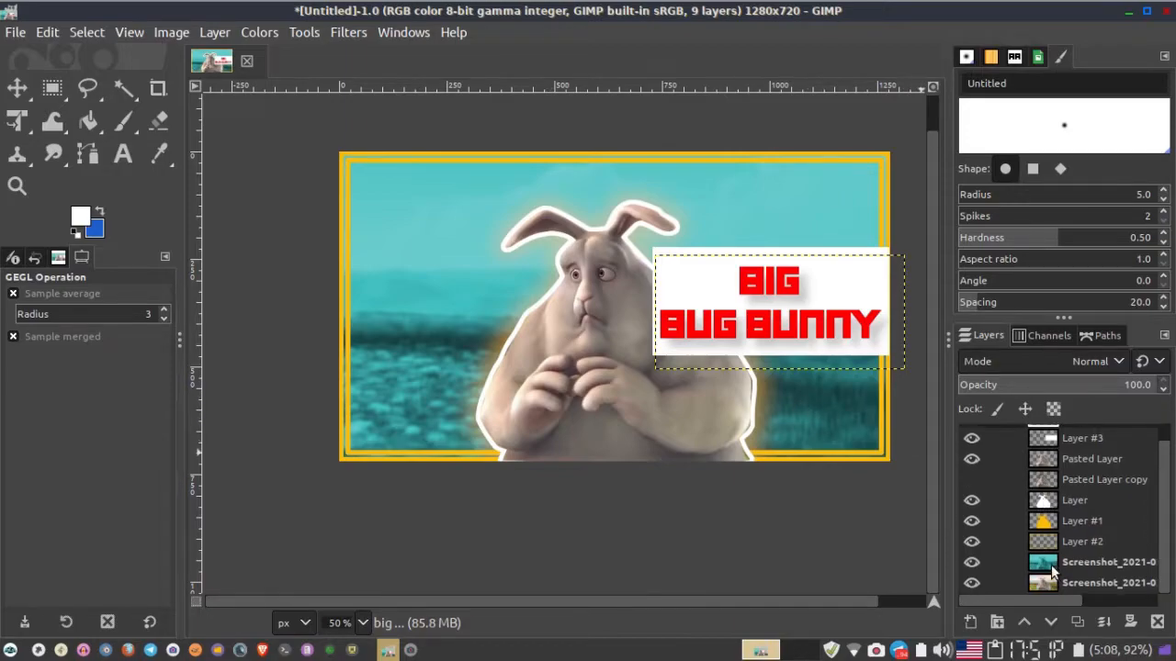
pyautogui.click(1051, 564)
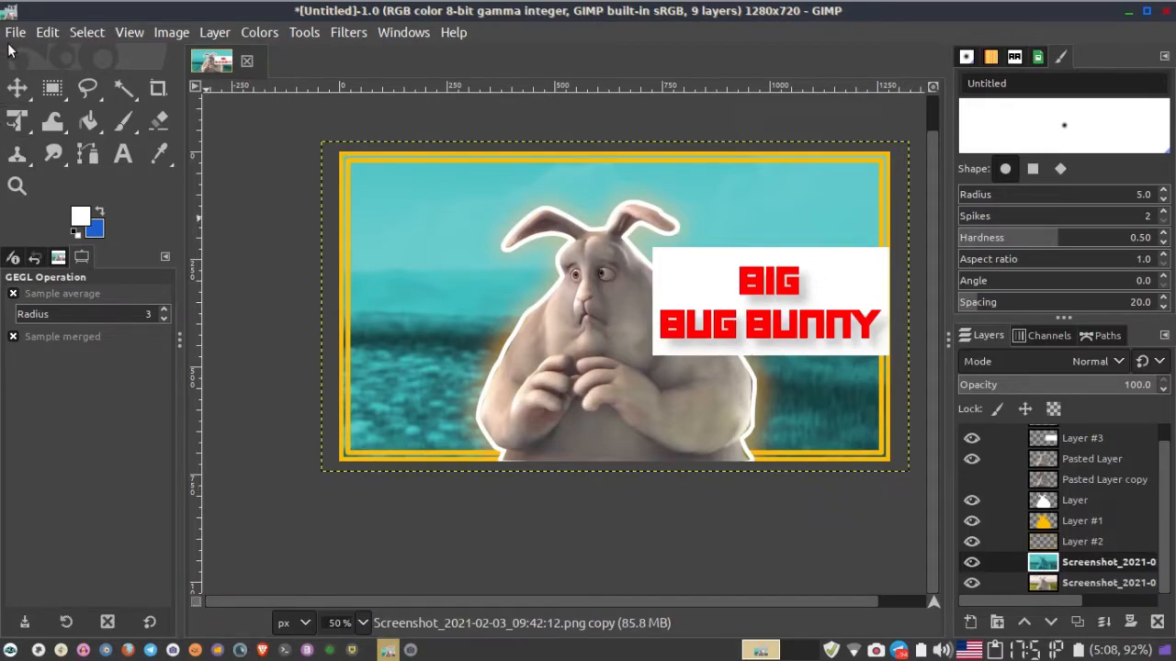
pyautogui.click(88, 91)
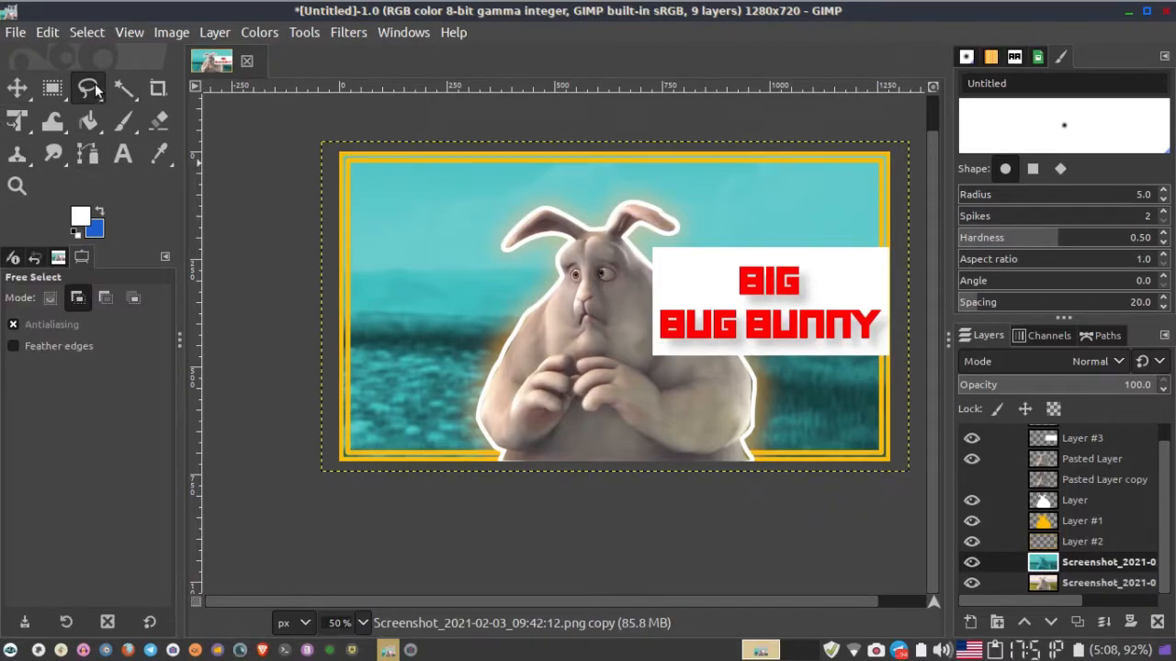
pyautogui.click(315, 277)
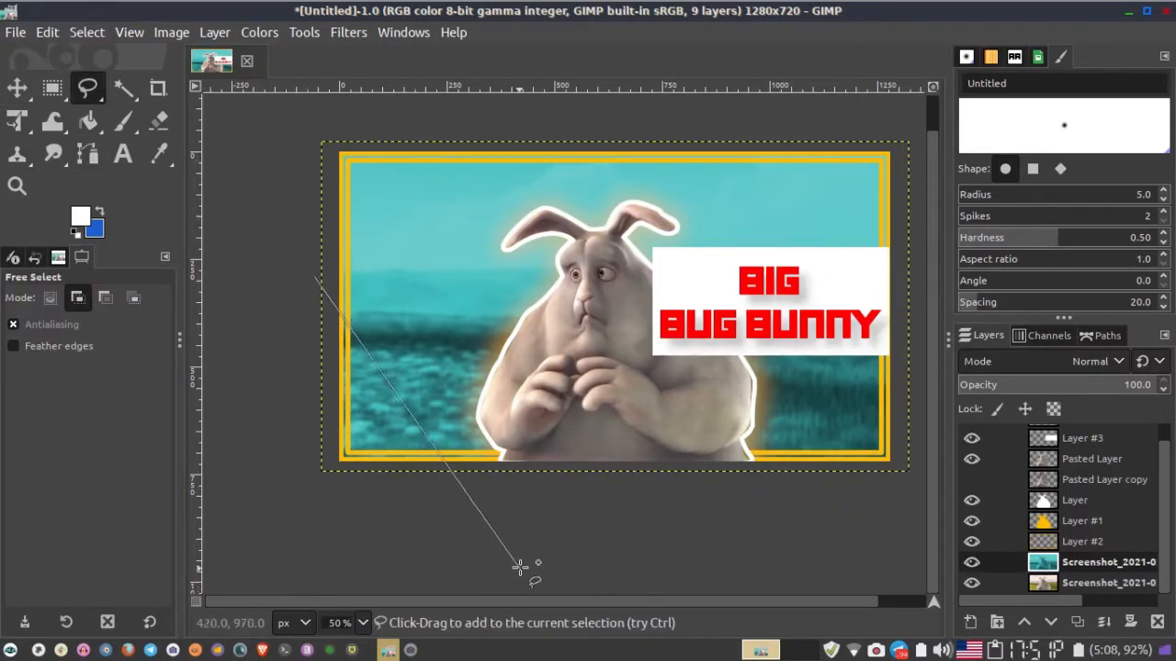
pyautogui.click(546, 540)
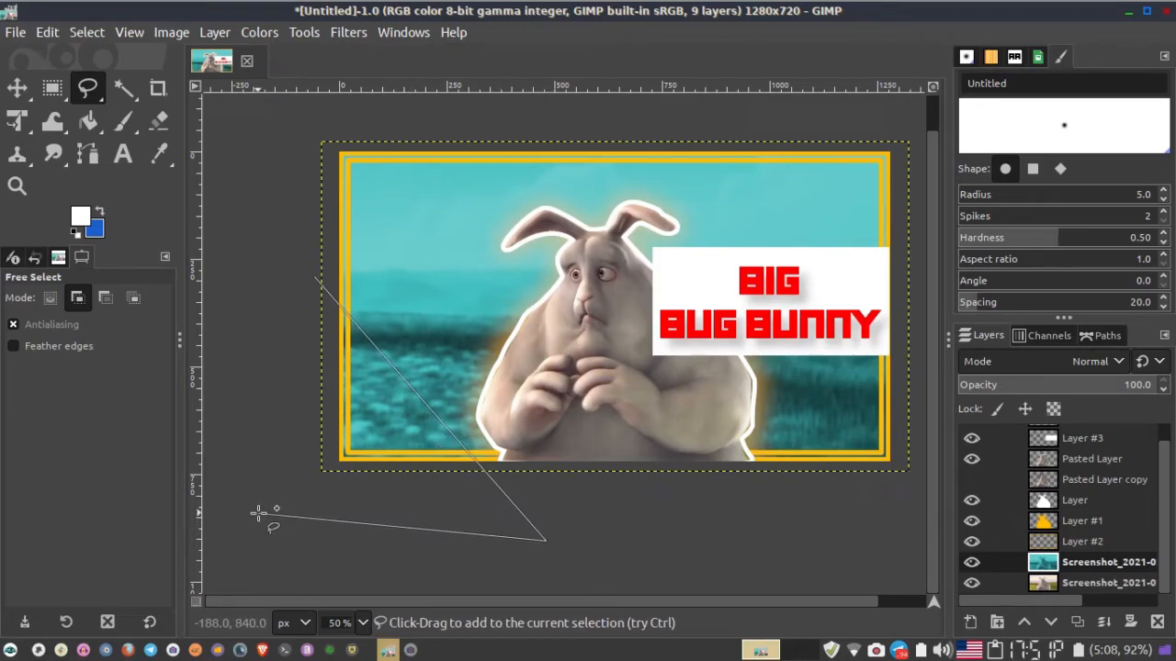
pyautogui.click(292, 540)
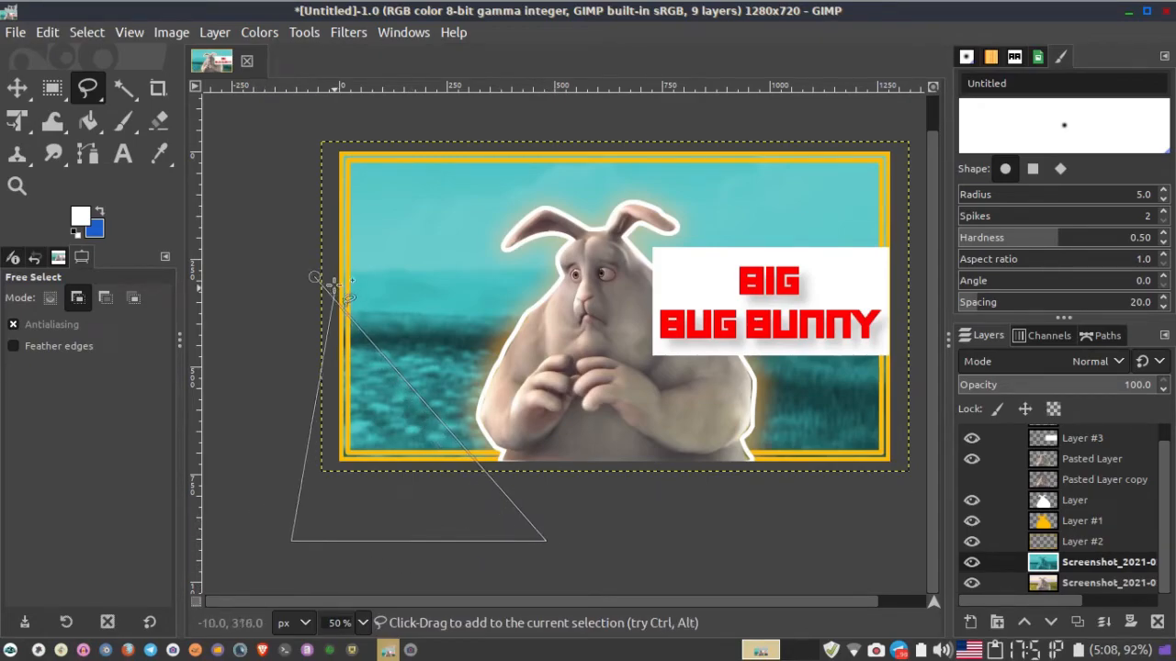
pyautogui.click(315, 276)
pyautogui.press('Return')
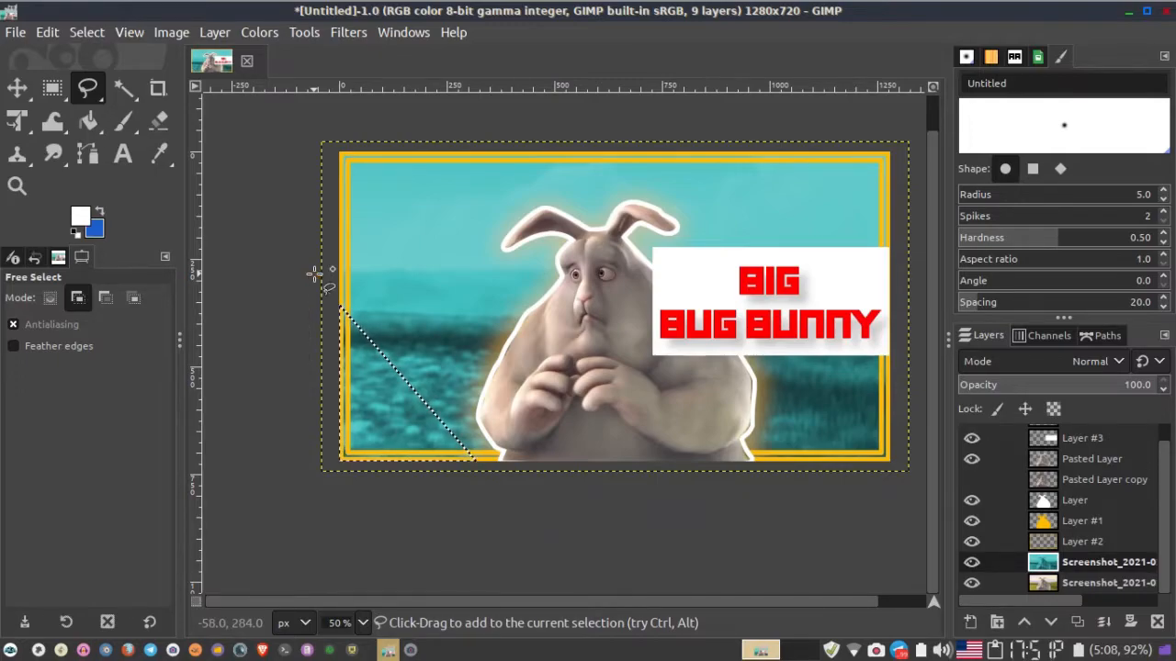
# Step: Add an alpha channel to the teal background layer, delete the selected triangular corner, and deselect
pyautogui.hotkey('ctrl', '.')
pyautogui.hotkey('ctrl', 'z')
pyautogui.rightClick(1065, 563)
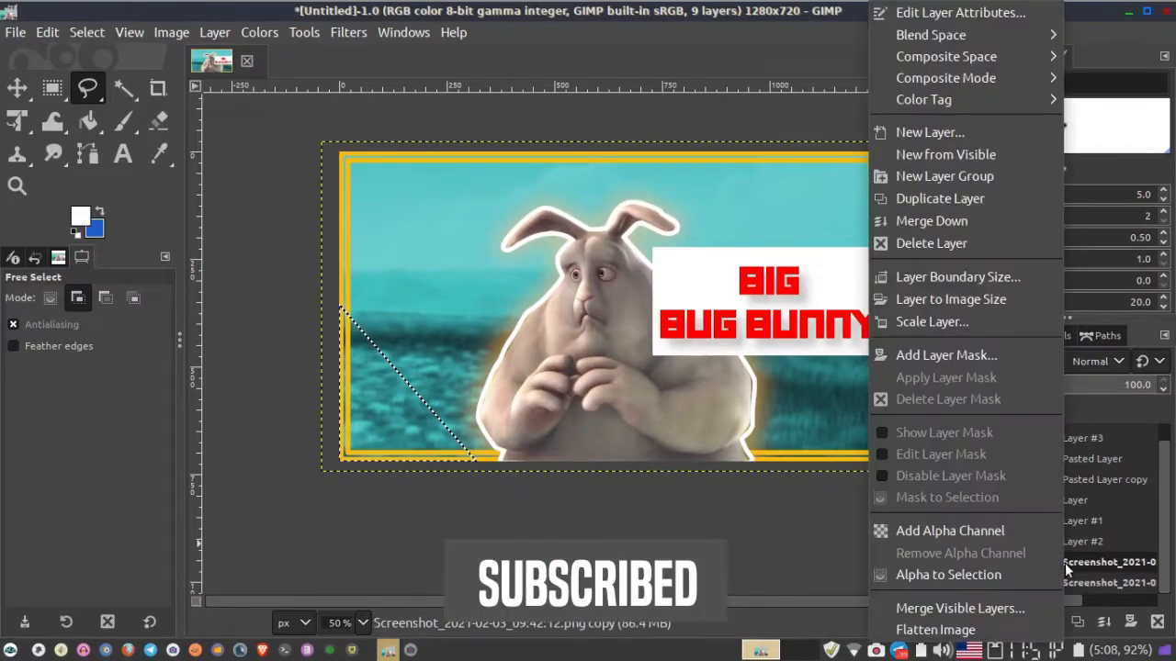
pyautogui.click(1005, 532)
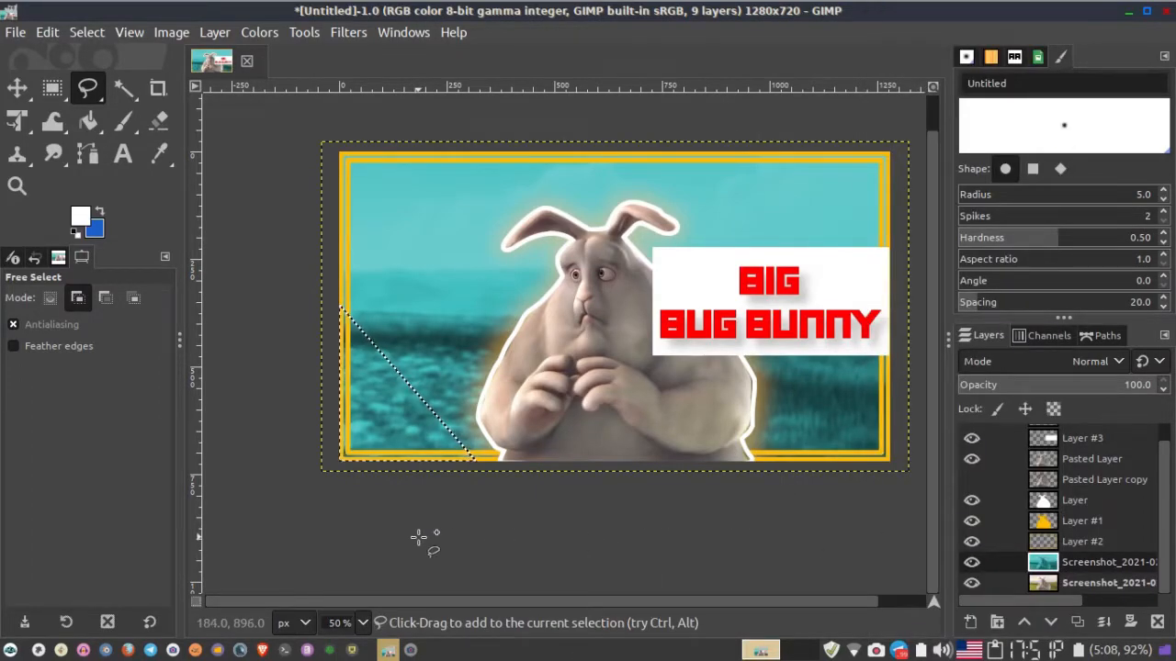
pyautogui.press('Delete')
pyautogui.hotkey('ctrl', 'shift', 'a')
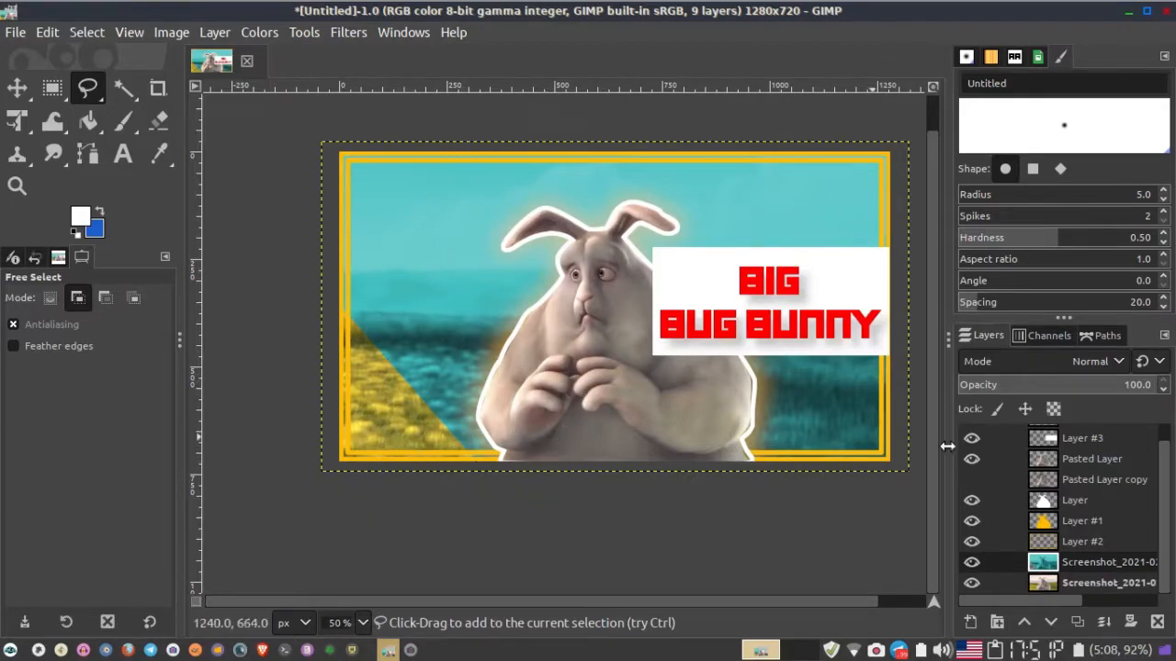
# Step: Duplicate the original screenshot layer beneath the teal background and Colorize the copy with dark red a11d1d
pyautogui.click(1056, 580)
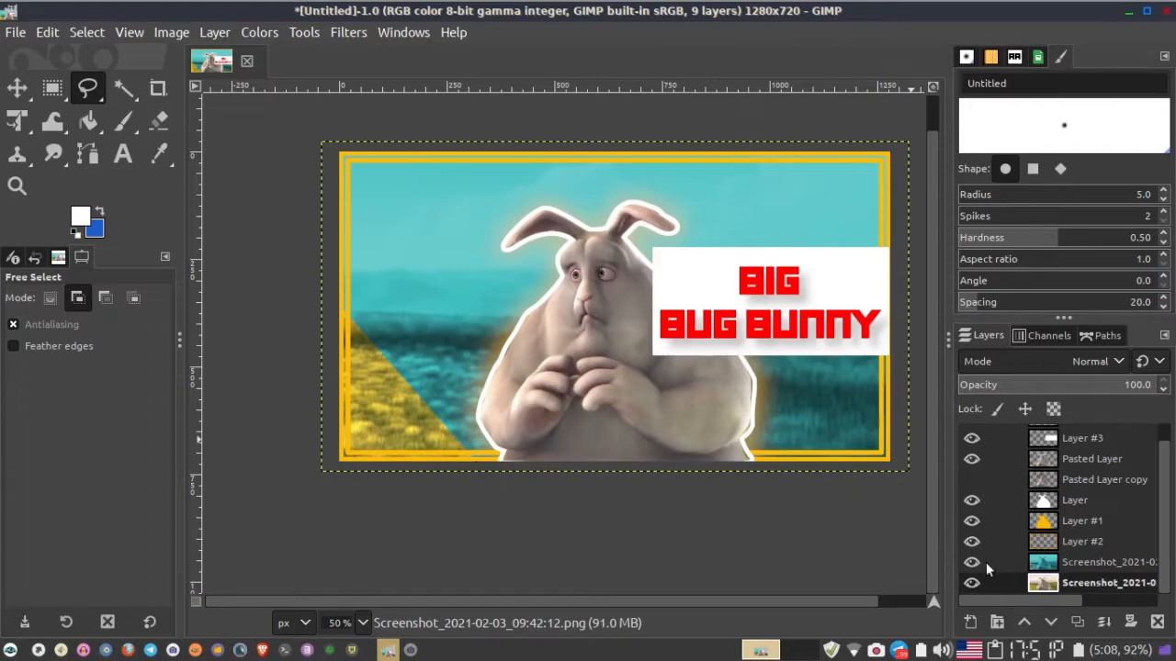
pyautogui.click(1077, 622)
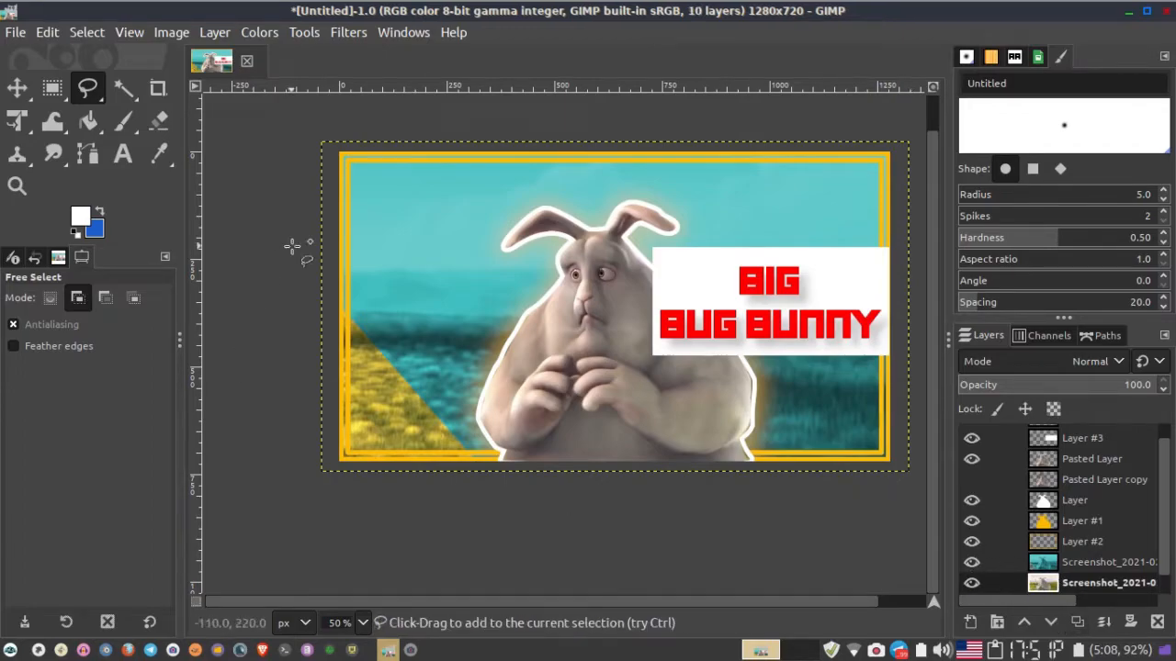
pyautogui.click(260, 32)
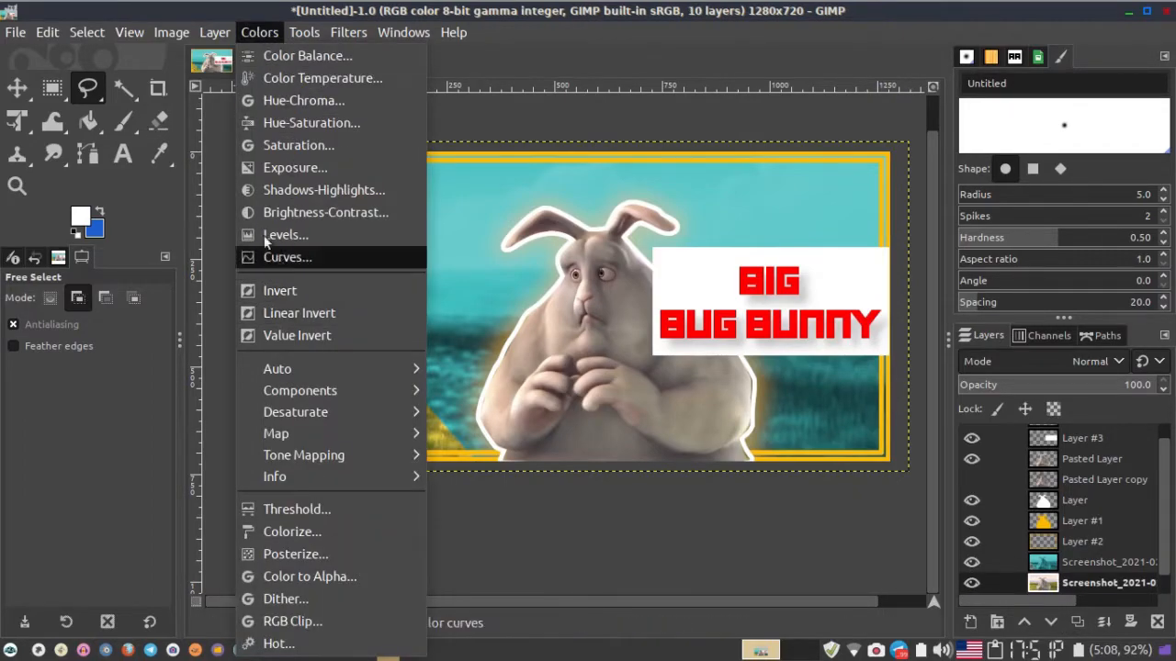
pyautogui.click(329, 531)
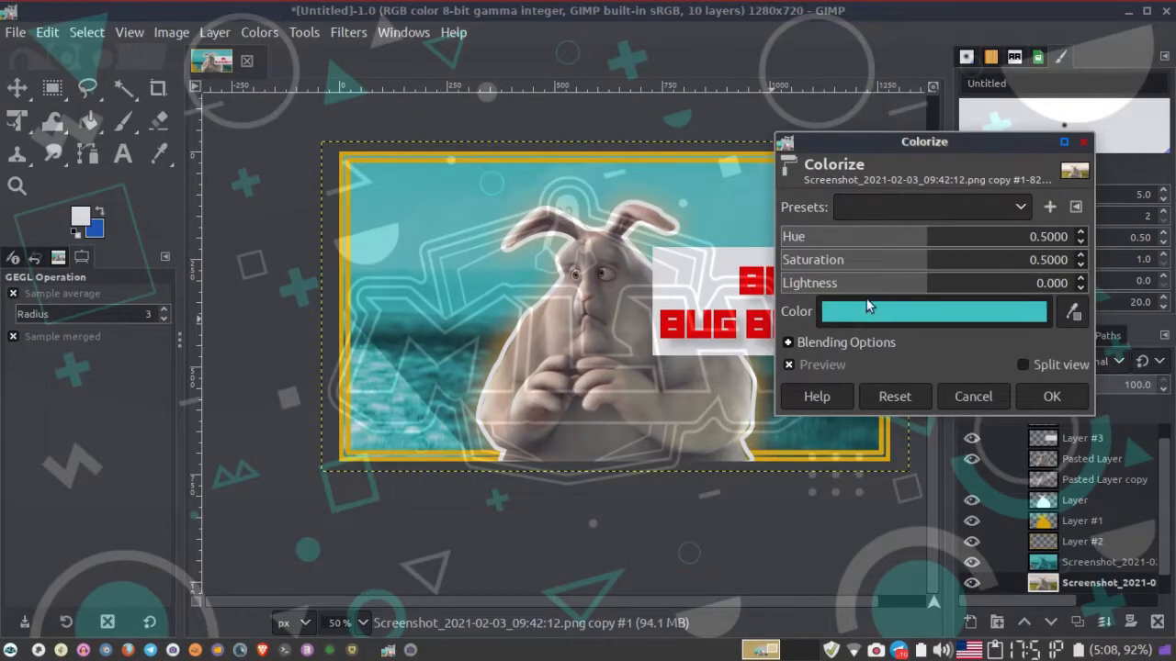
pyautogui.click(932, 311)
pyautogui.click(794, 248)
pyautogui.click(831, 171)
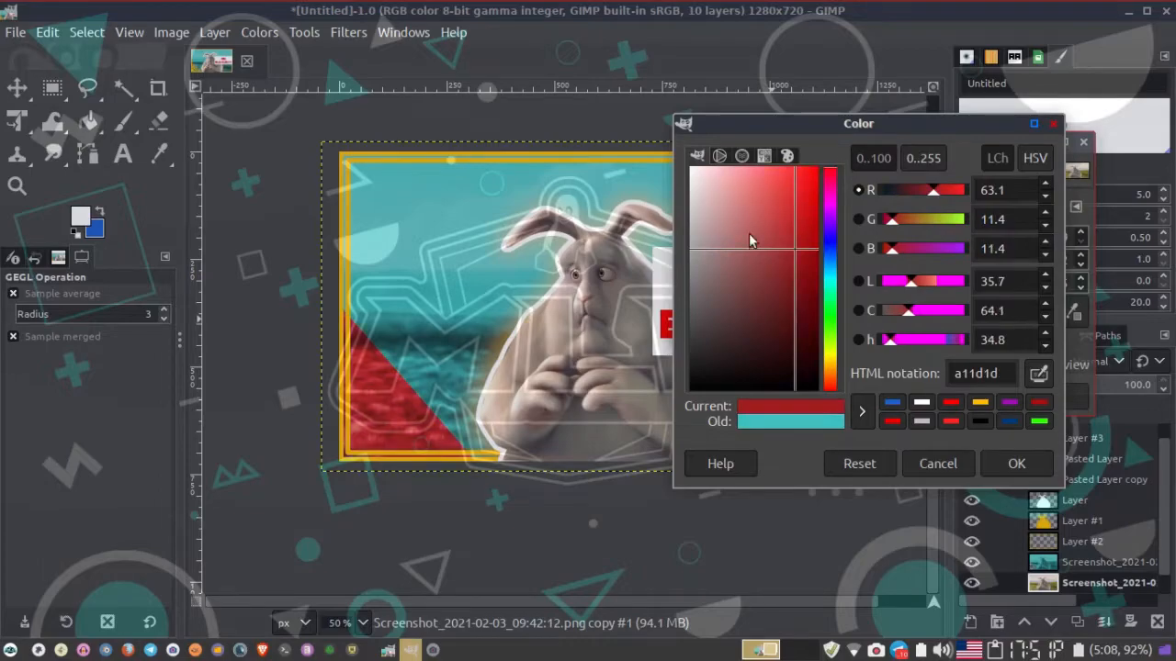
pyautogui.click(1016, 463)
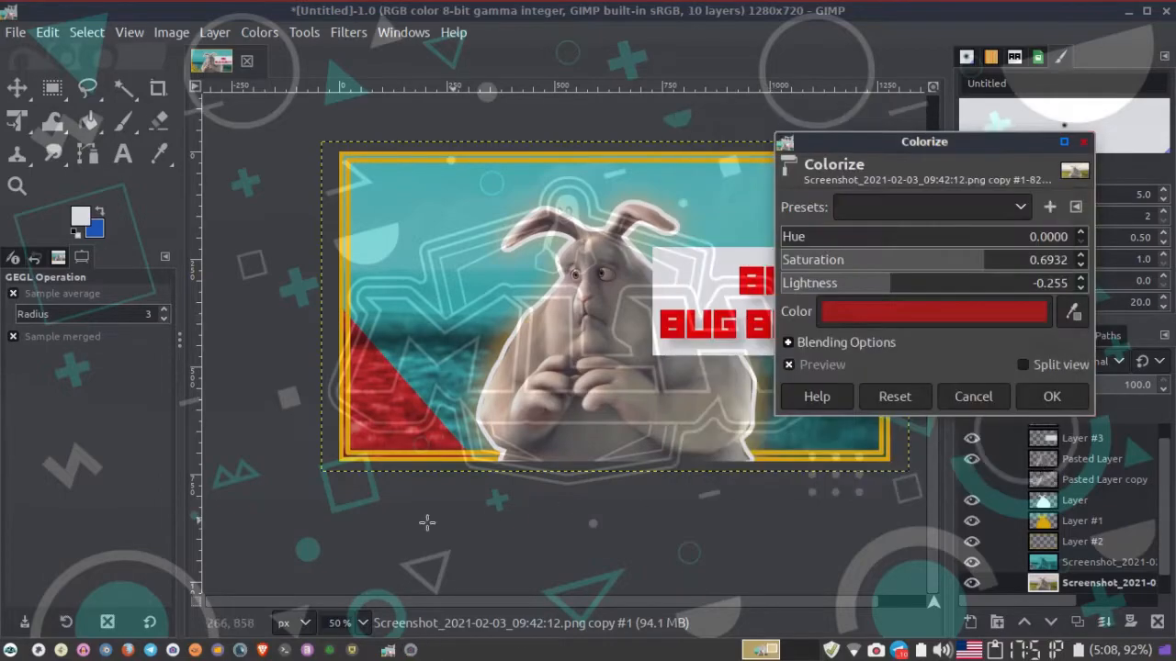
pyautogui.click(1052, 396)
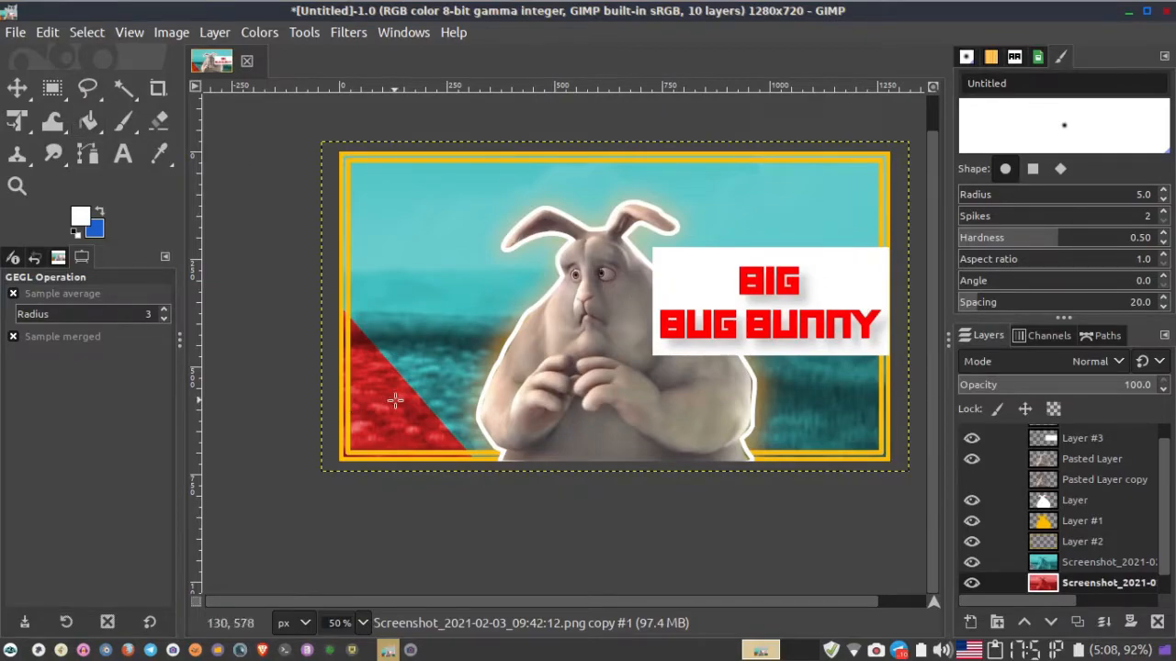
pyautogui.click(370, 380)
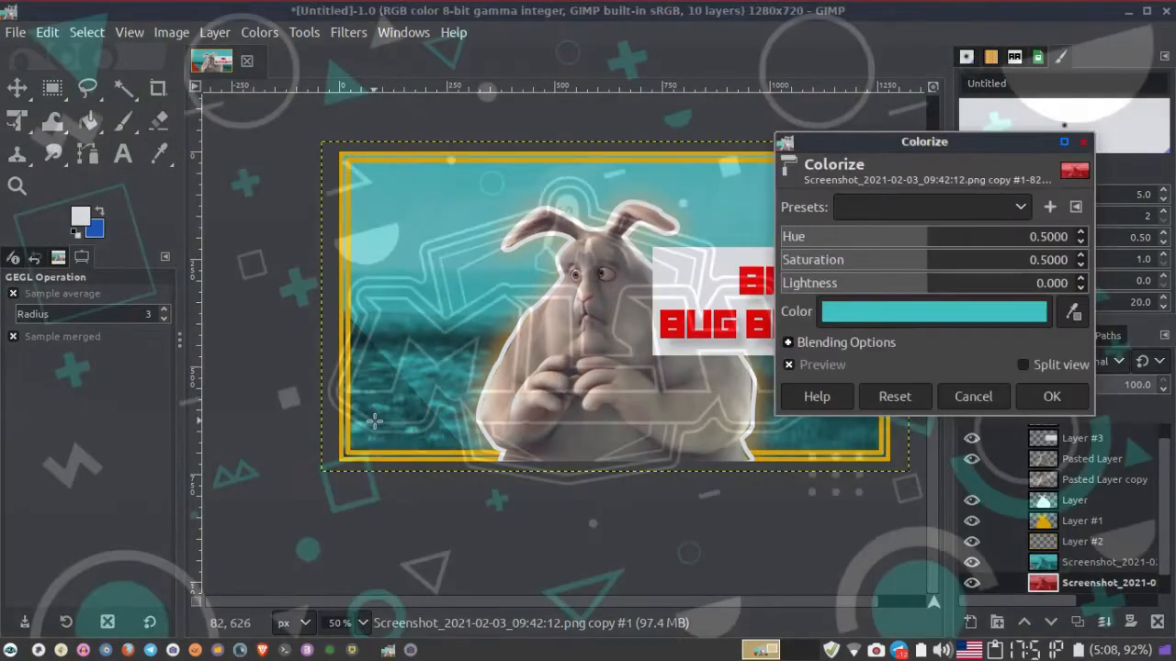
pyautogui.click(973, 397)
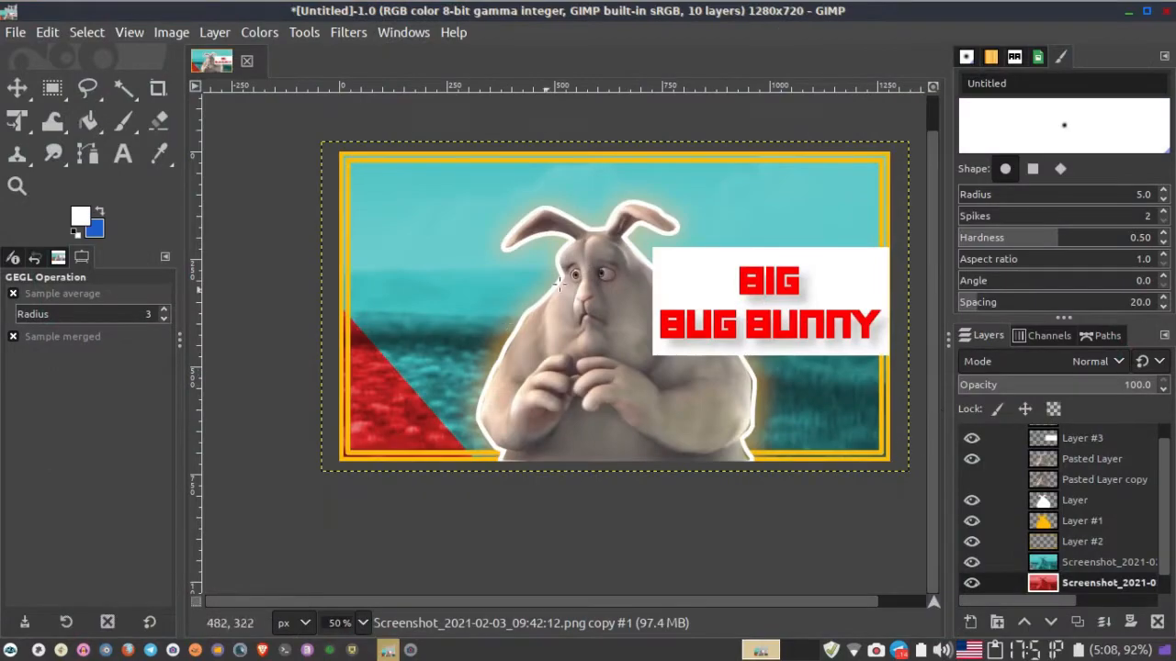
pyautogui.moveTo(465, 462); pyautogui.dragTo(432, 496)
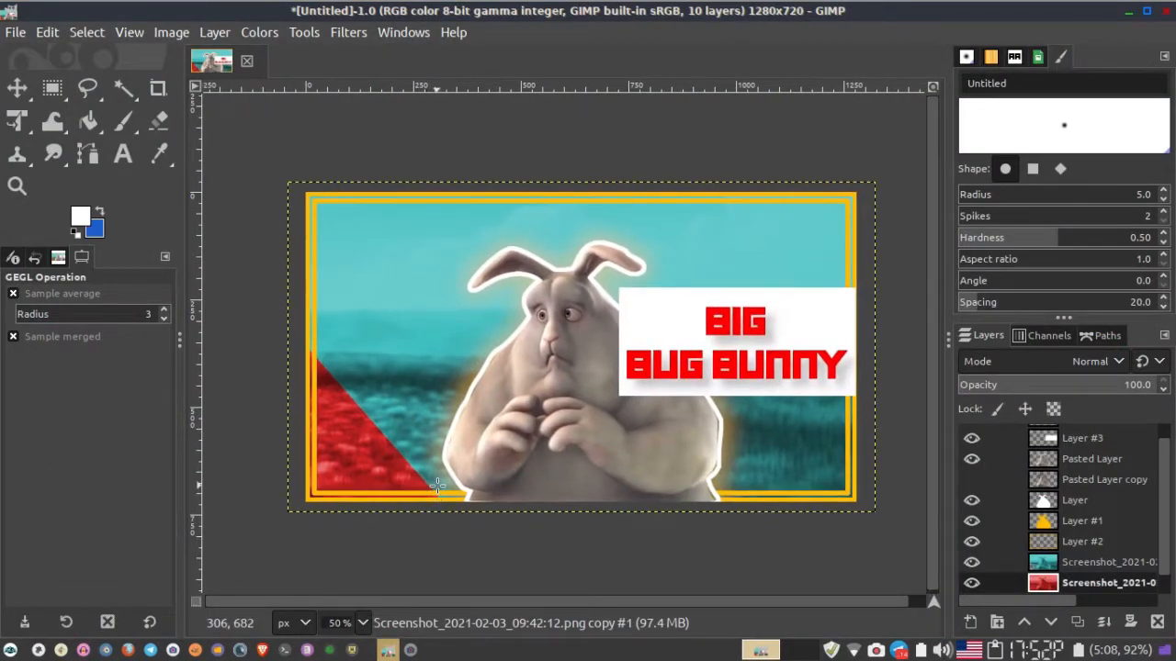